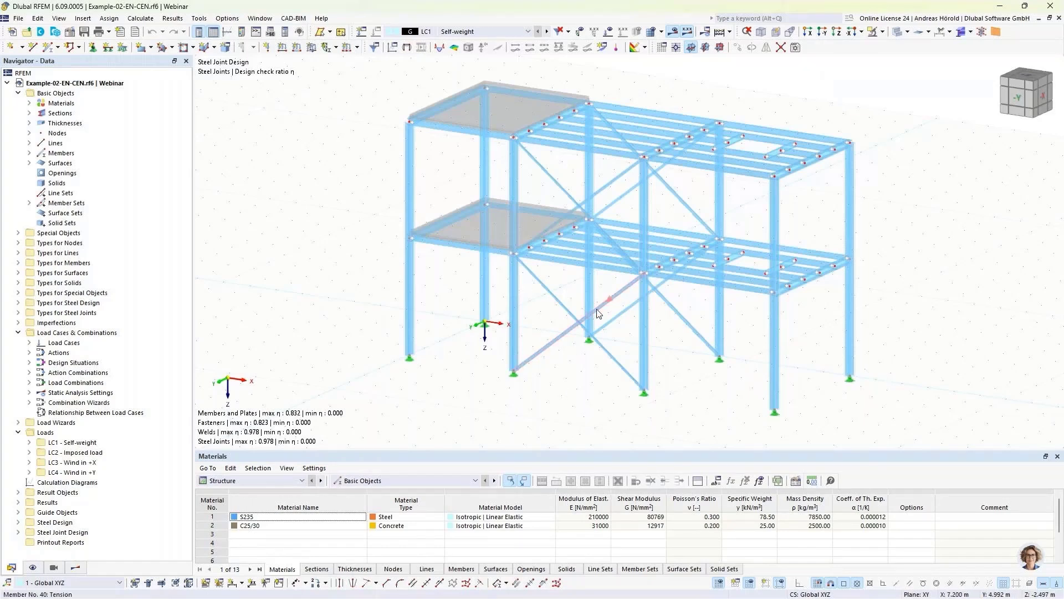
- Browse the Steel Structures example models in the Dlubal Center model manager
mouse_move(598, 313)
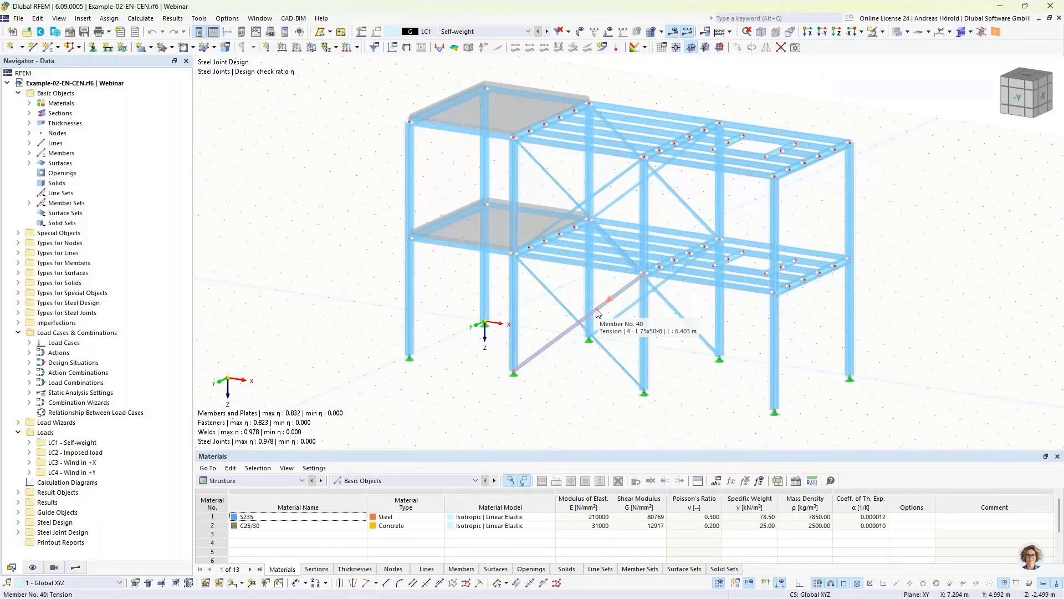
left_click(39, 33)
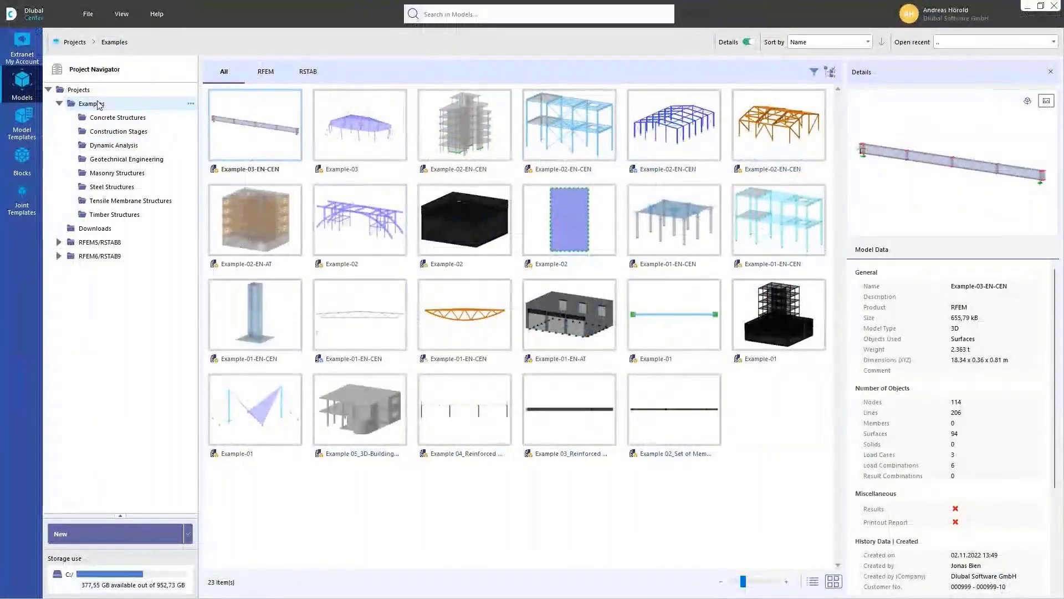
left_click(112, 186)
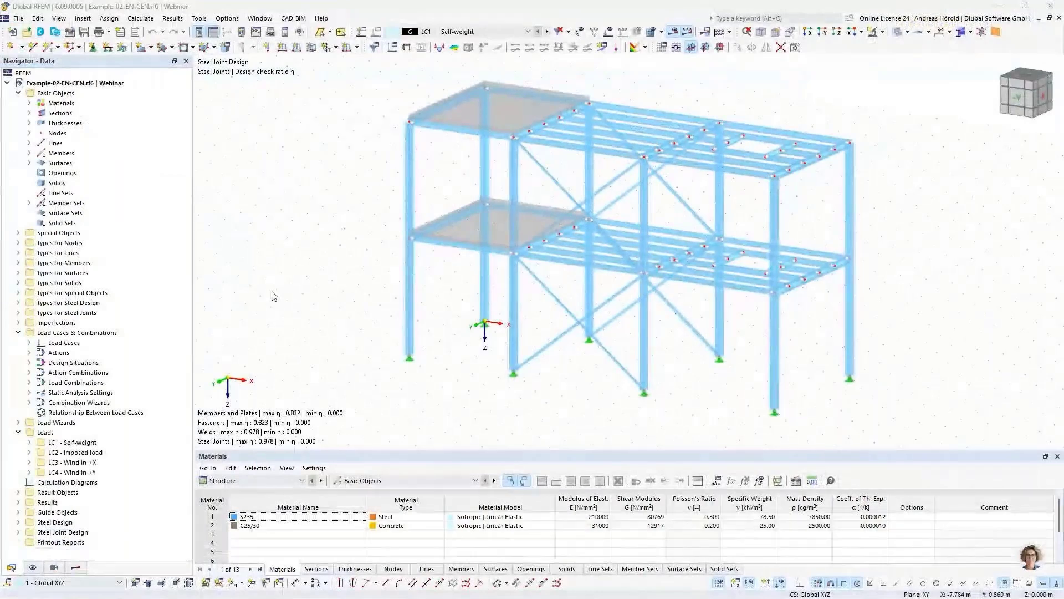
- Review the add-ons activated in the model's base data, leaving them as they are
left_click(71, 32)
left_click(284, 69)
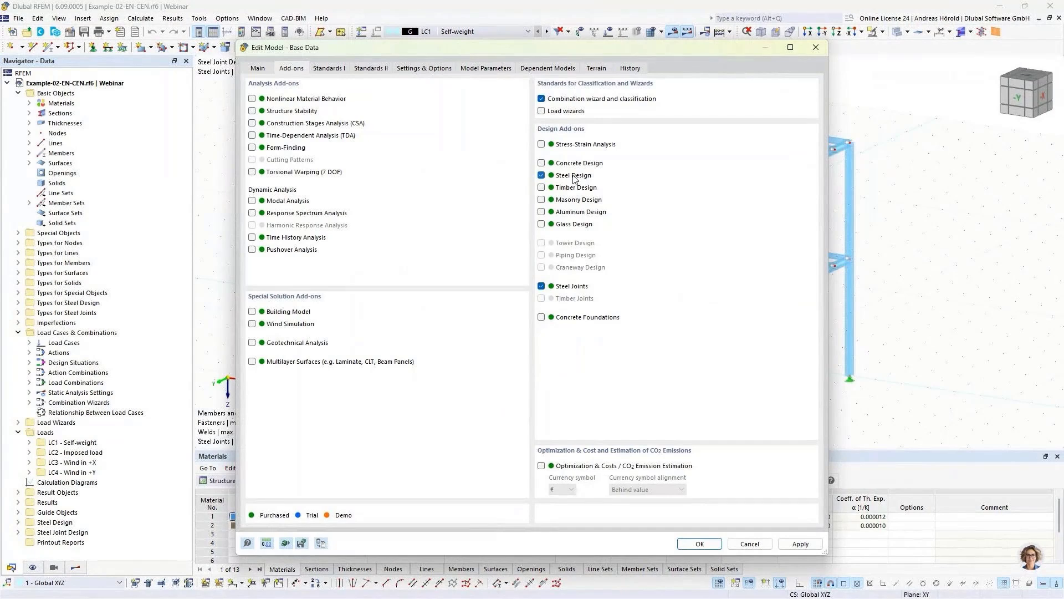
left_click(748, 542)
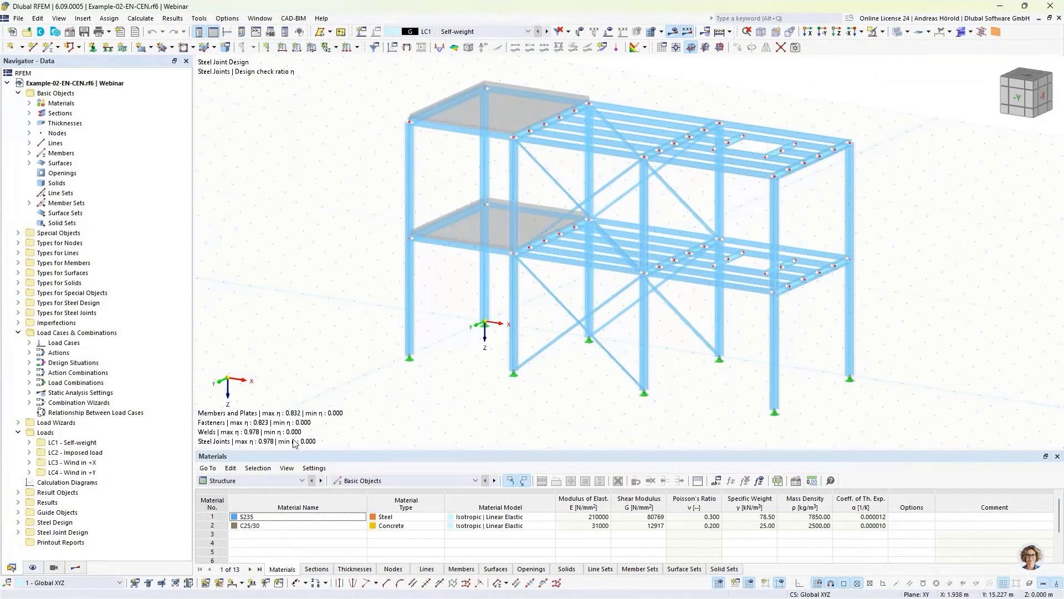
- Exclude members from the Steel Design objects to design, keeping all member sets, and calculate the steel design
left_click(254, 468)
left_click(248, 557)
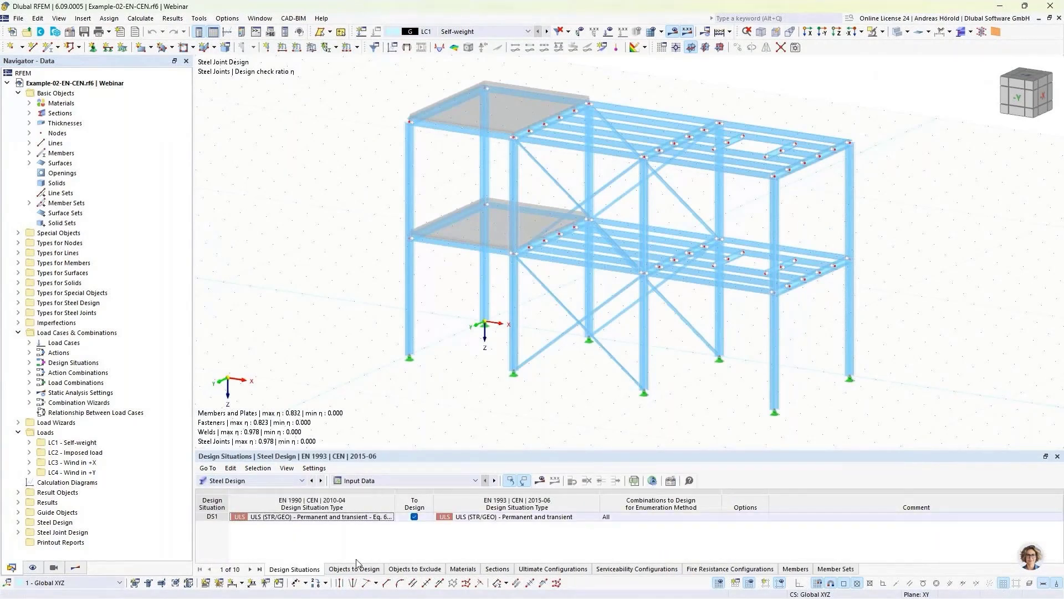
left_click(355, 569)
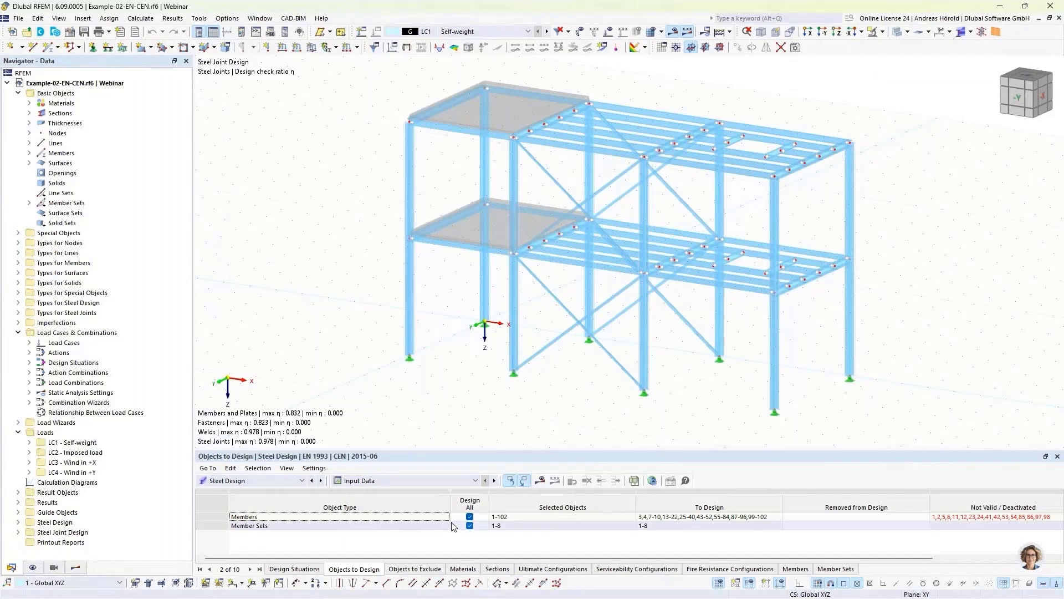
left_click(471, 518)
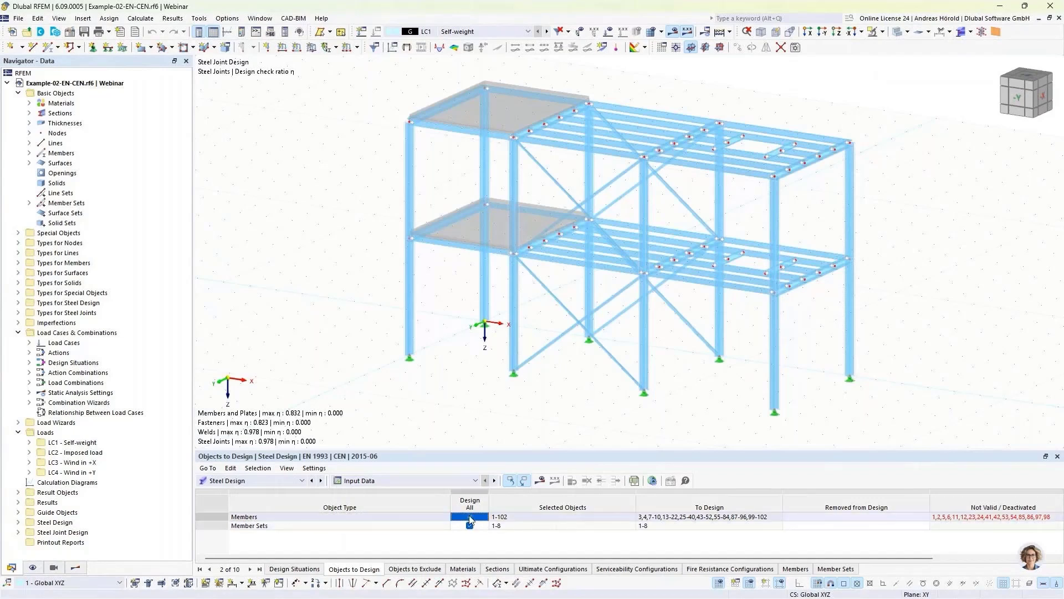
left_click(469, 517)
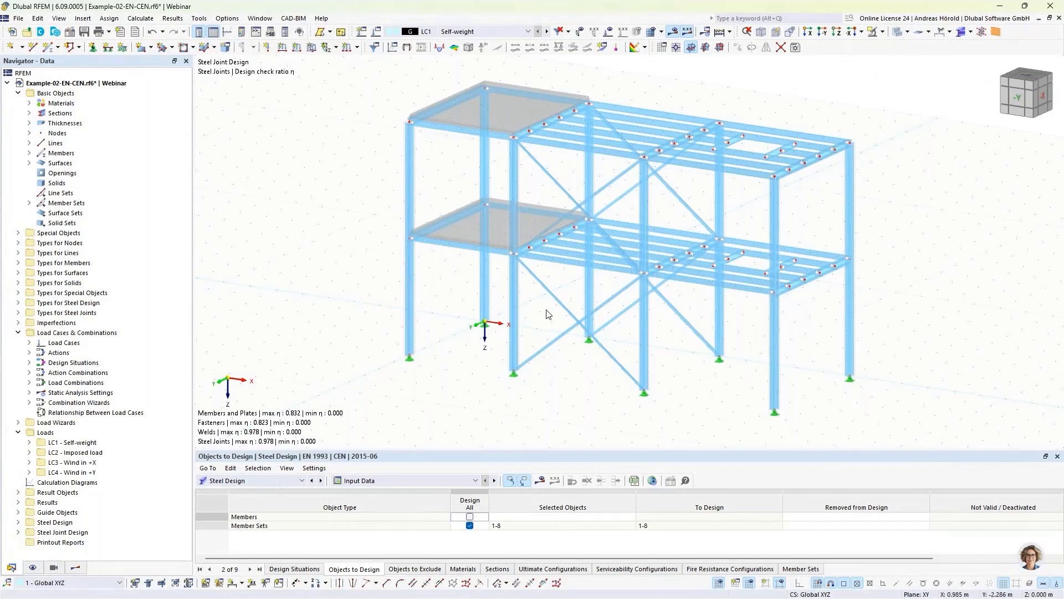
left_click(542, 481)
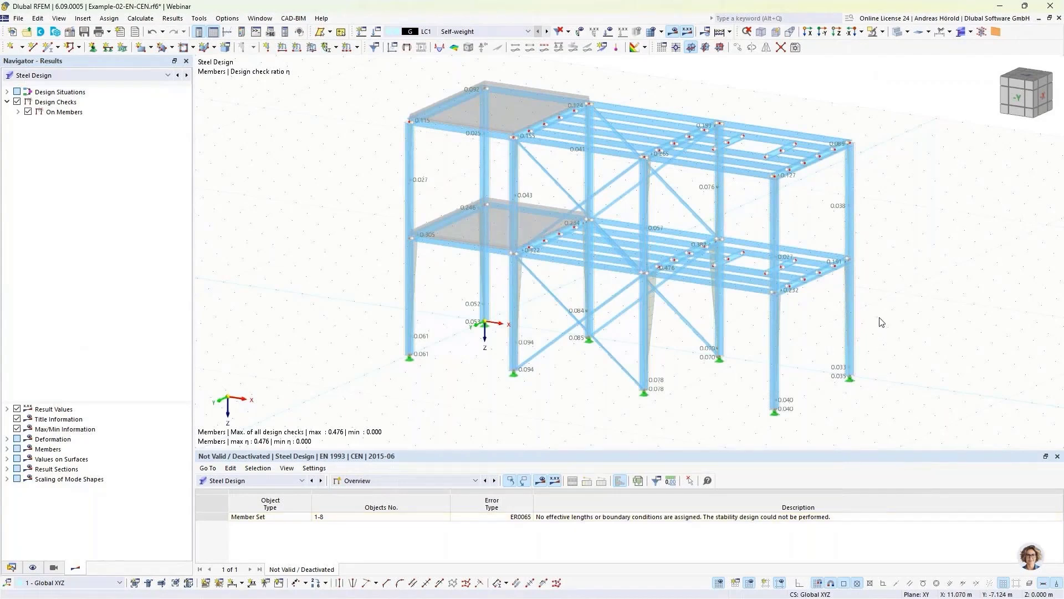
- Display the model as wireframe and show the Steel Design ratios on members in an enlarged results table
left_click(907, 33)
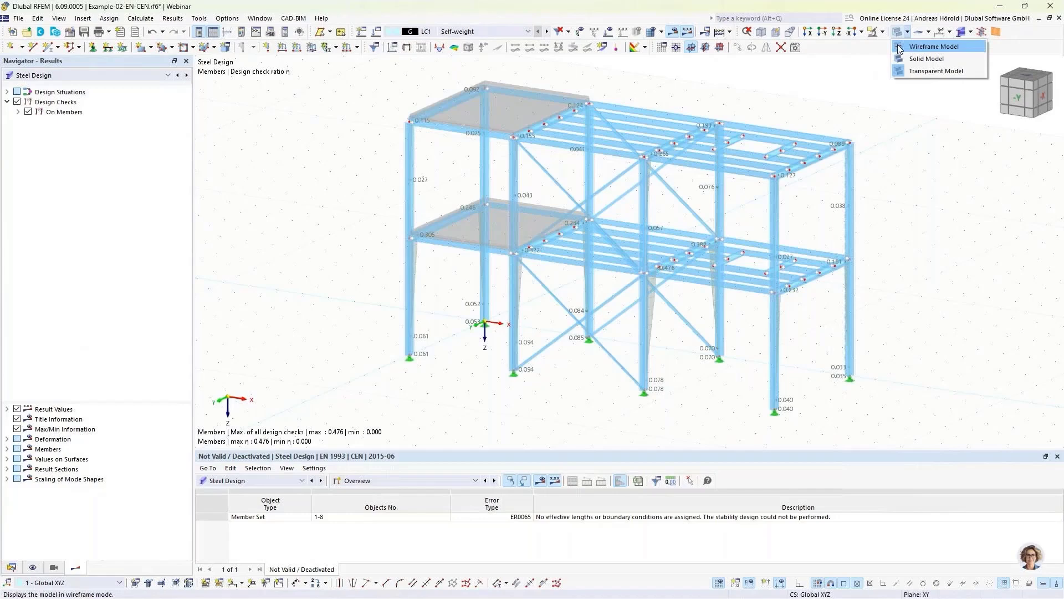
left_click(900, 50)
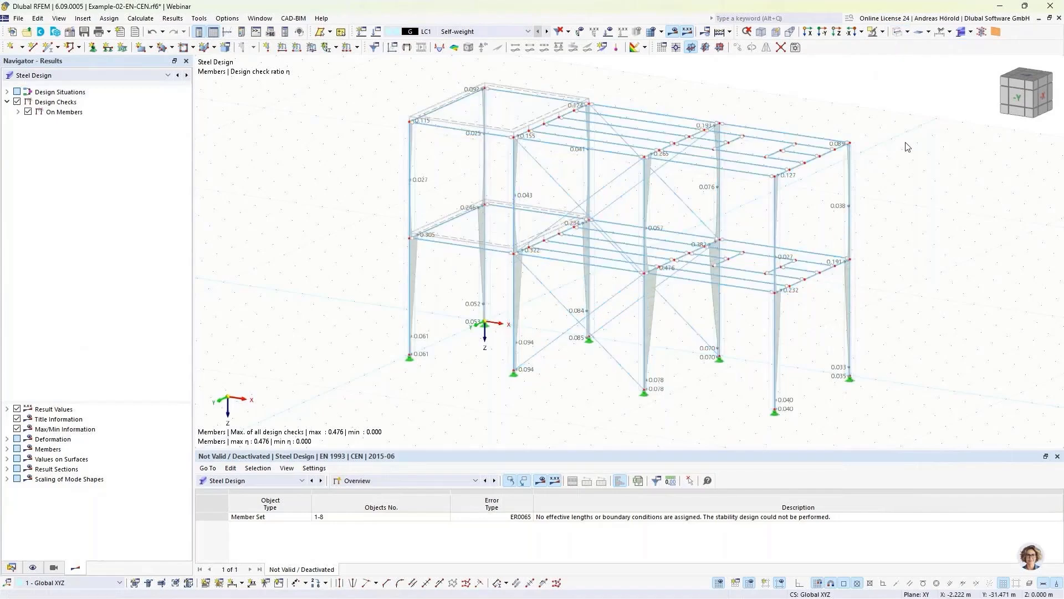
left_click(394, 482)
left_click(395, 502)
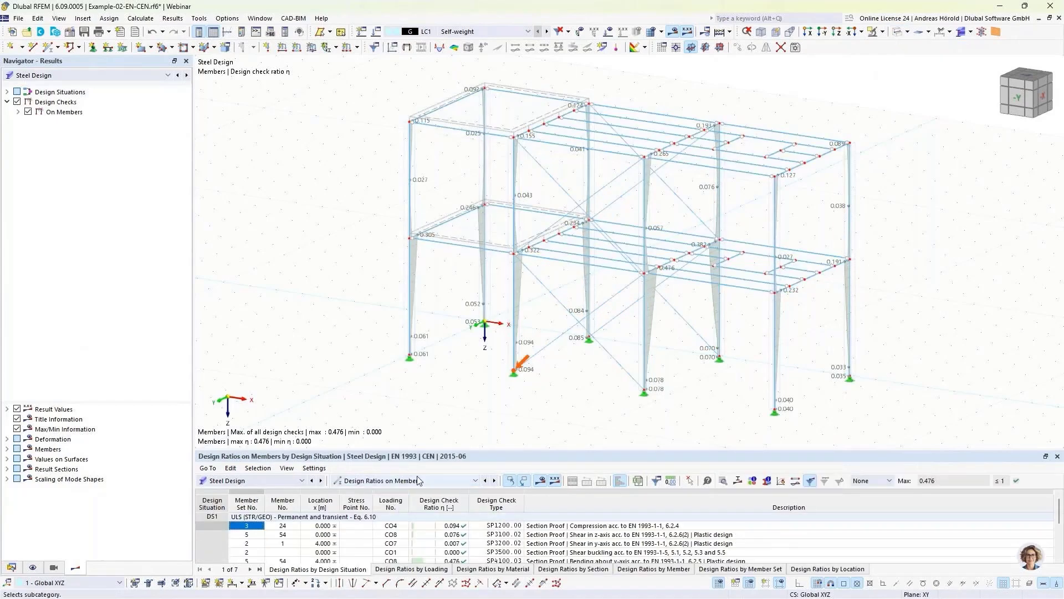
left_click_drag(543, 448, 542, 393)
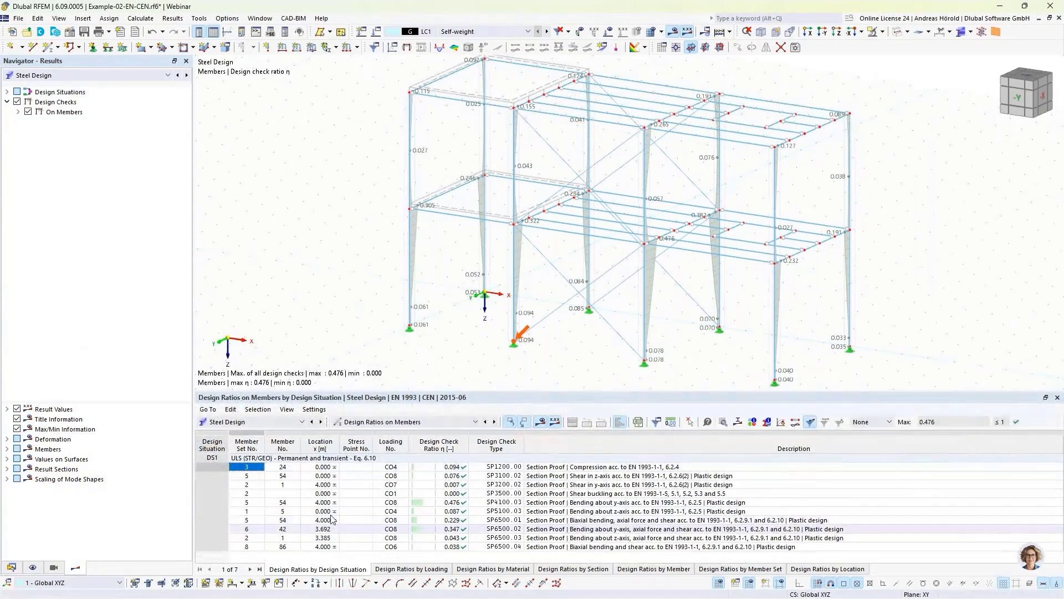
- Include all members in the Steel Design objects to design again
left_click(377, 422)
left_click(366, 436)
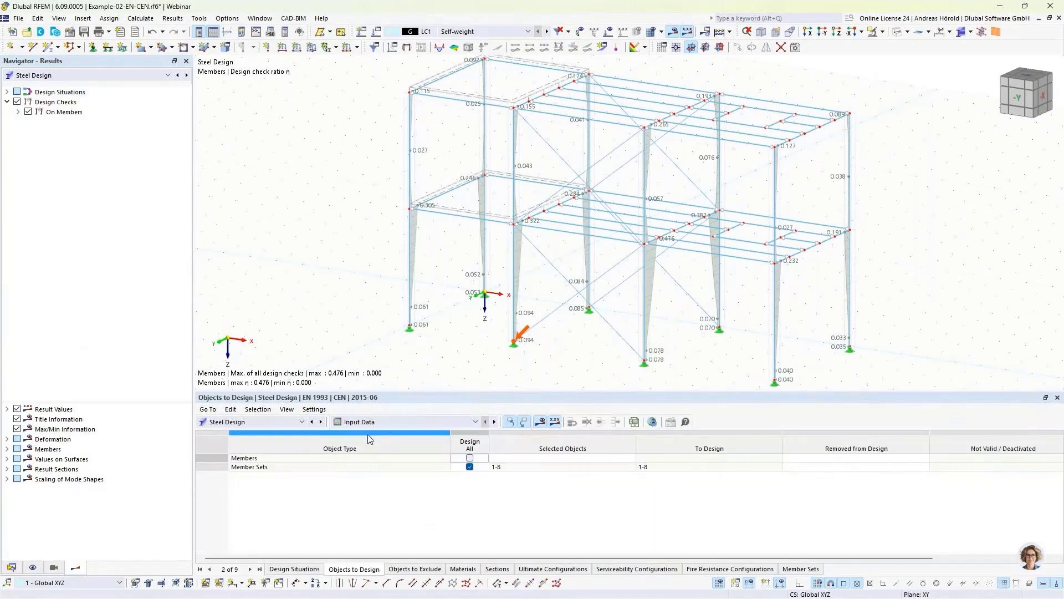
left_click(470, 458)
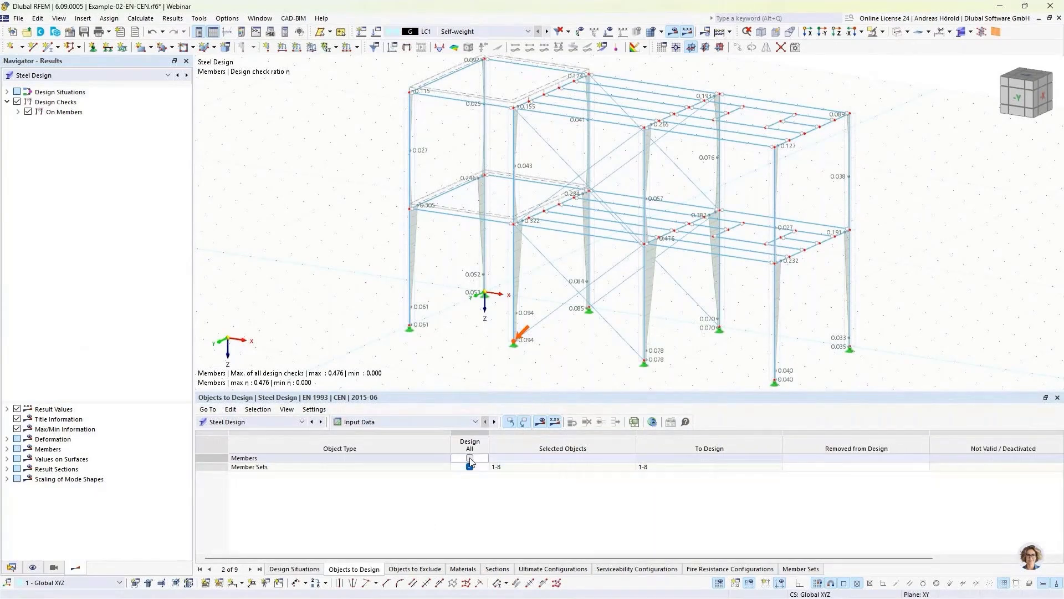
left_click(470, 458)
left_click(577, 361)
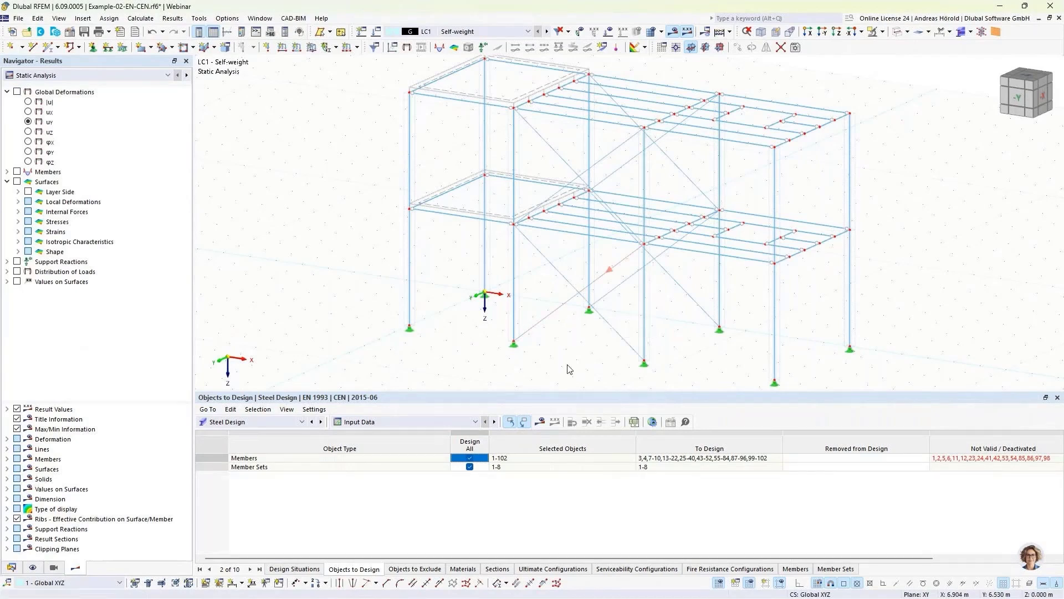
- Exclude the members from the Steel Design objects to design and recalculate the design of the member sets
left_click(469, 458)
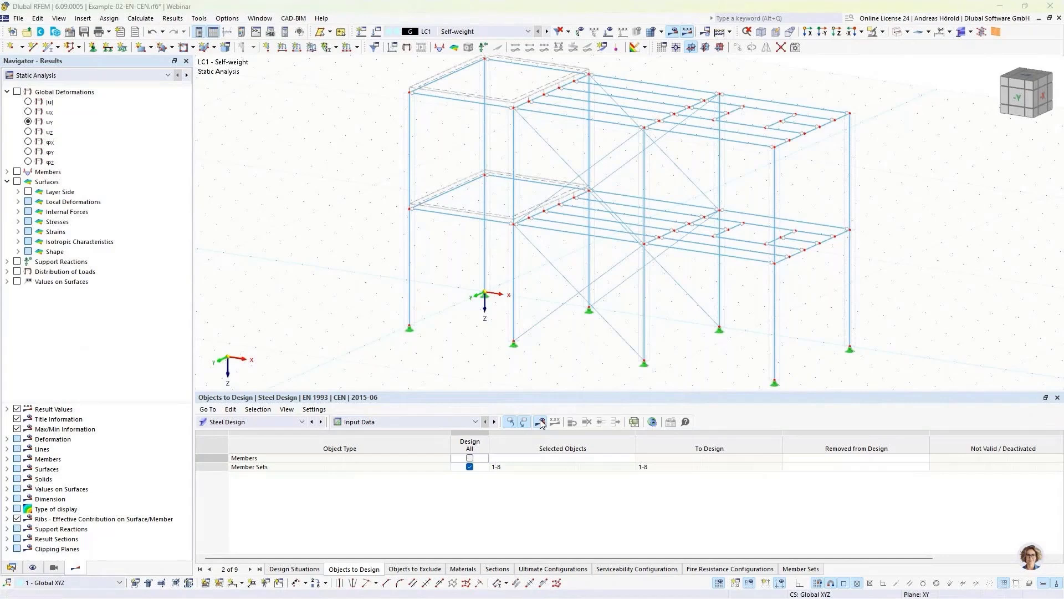
left_click(541, 422)
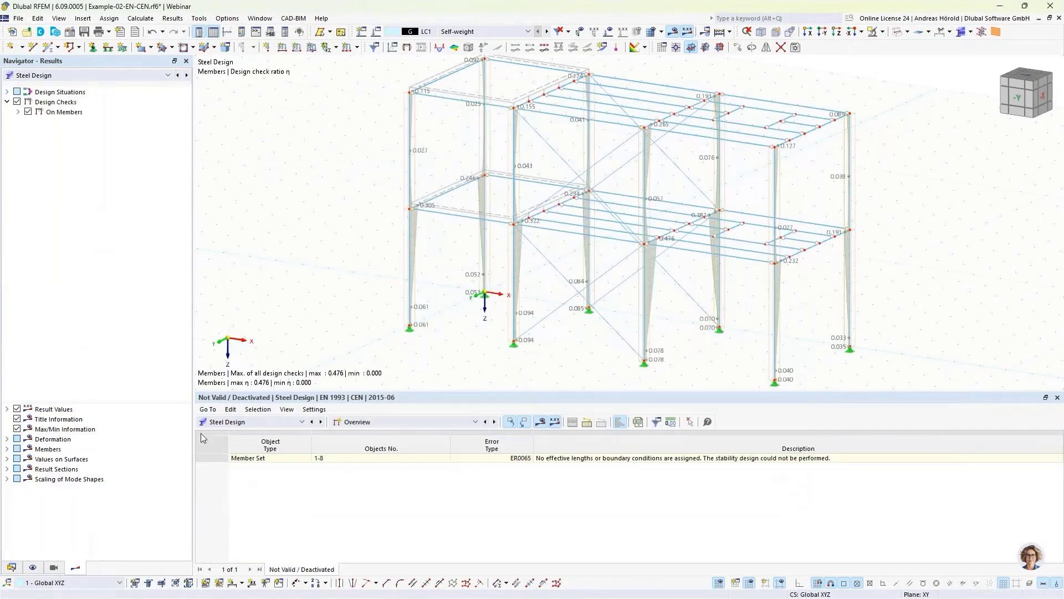
- Turn off deleting all add-on results by changing input data in the Steel Design global settings
left_click(11, 568)
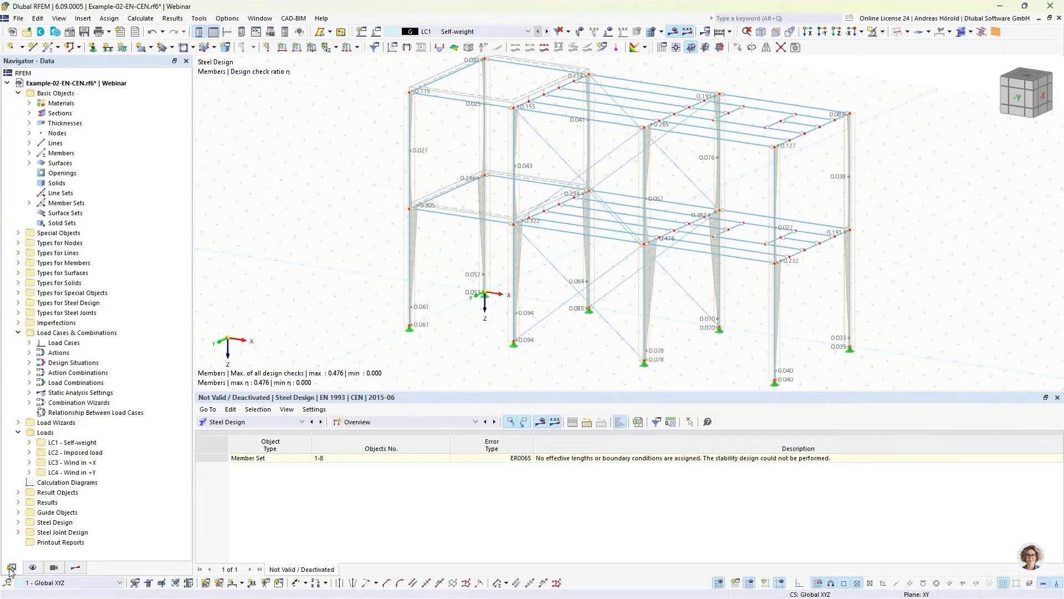
right_click(52, 523)
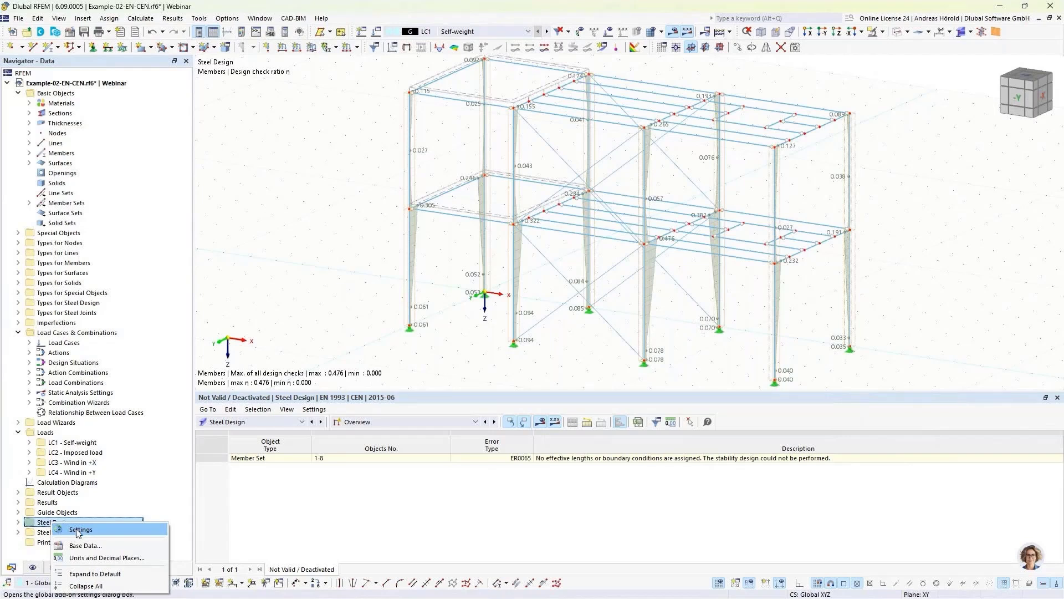
left_click(397, 423)
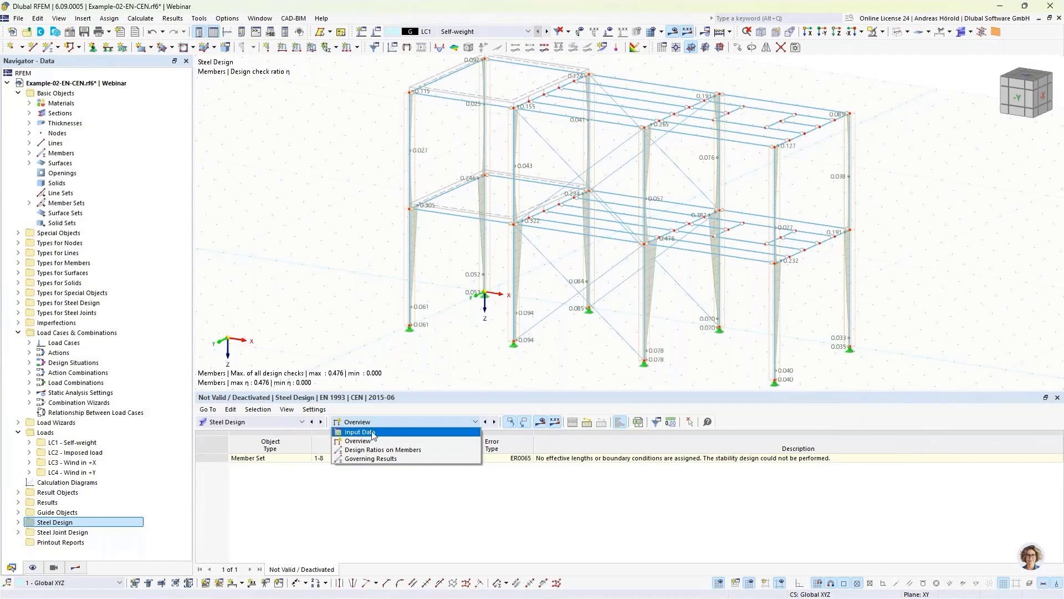
left_click(372, 433)
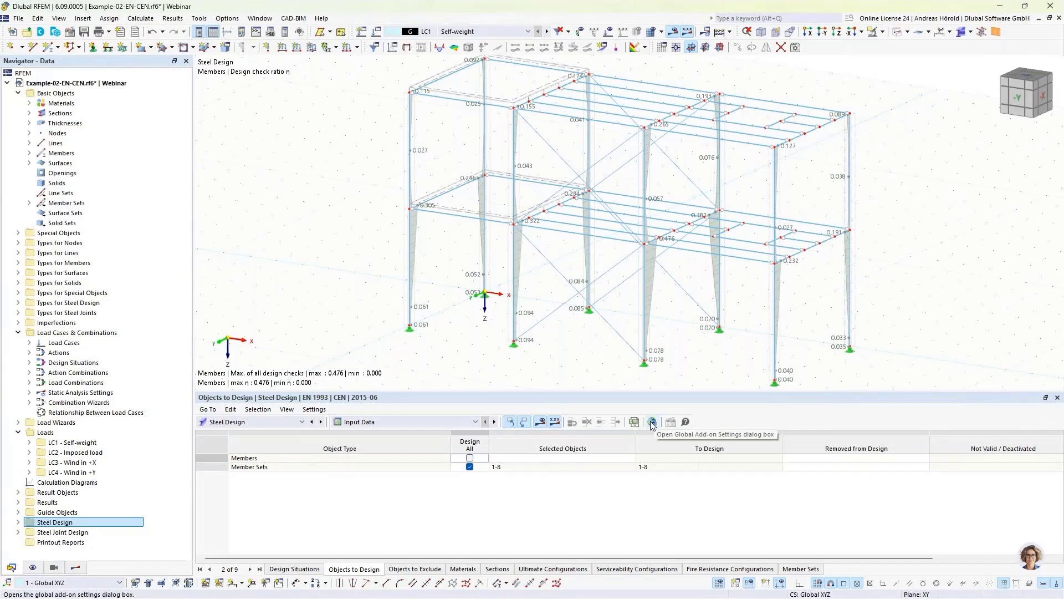
left_click(652, 423)
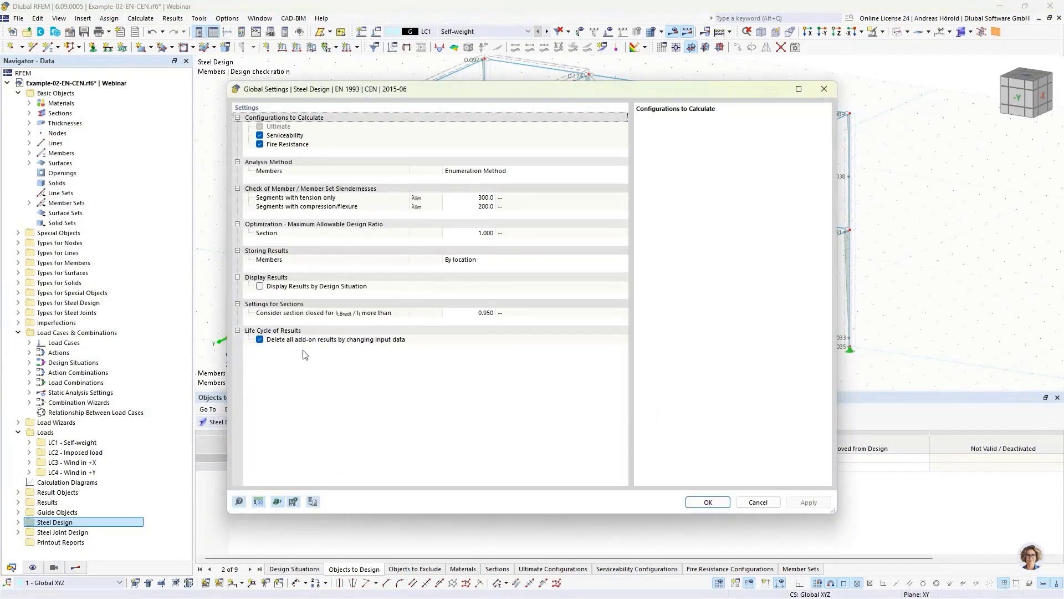
left_click(260, 340)
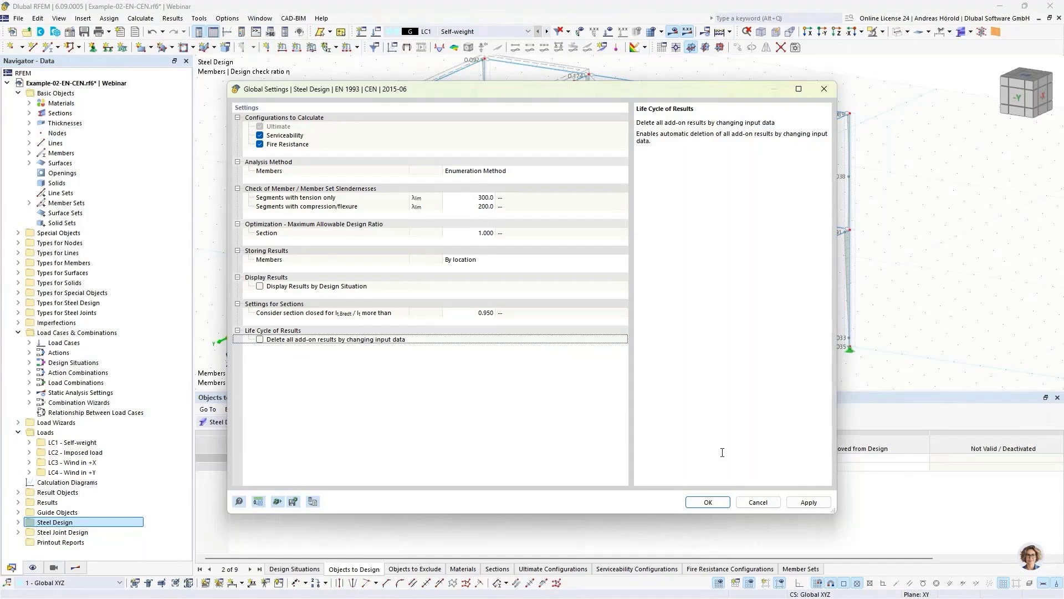
left_click(701, 502)
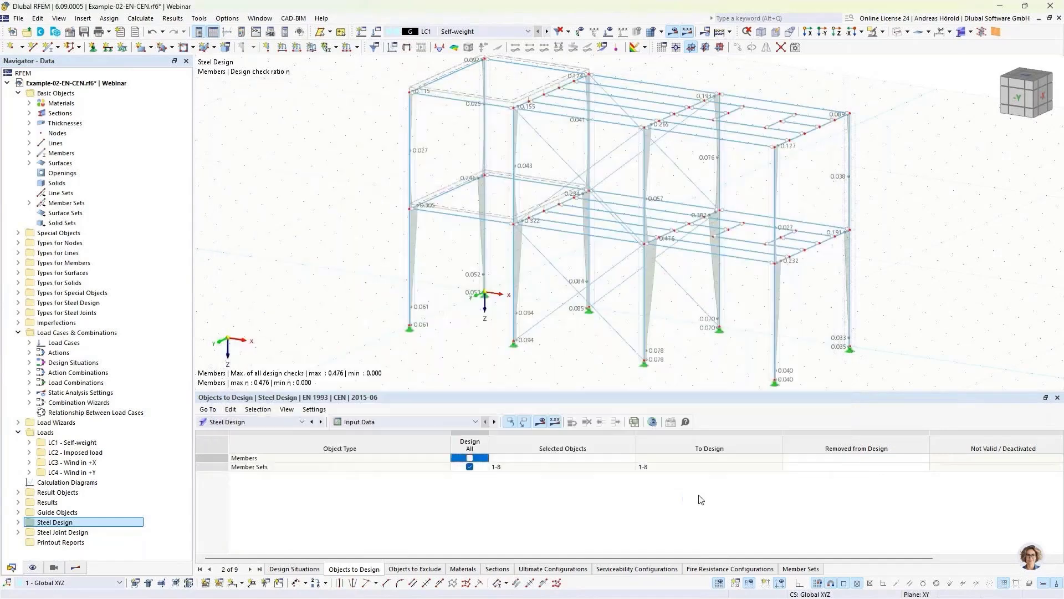
- Include all members in the Steel Design objects to design and recalculate the steel design
left_click(470, 460)
left_click(576, 368)
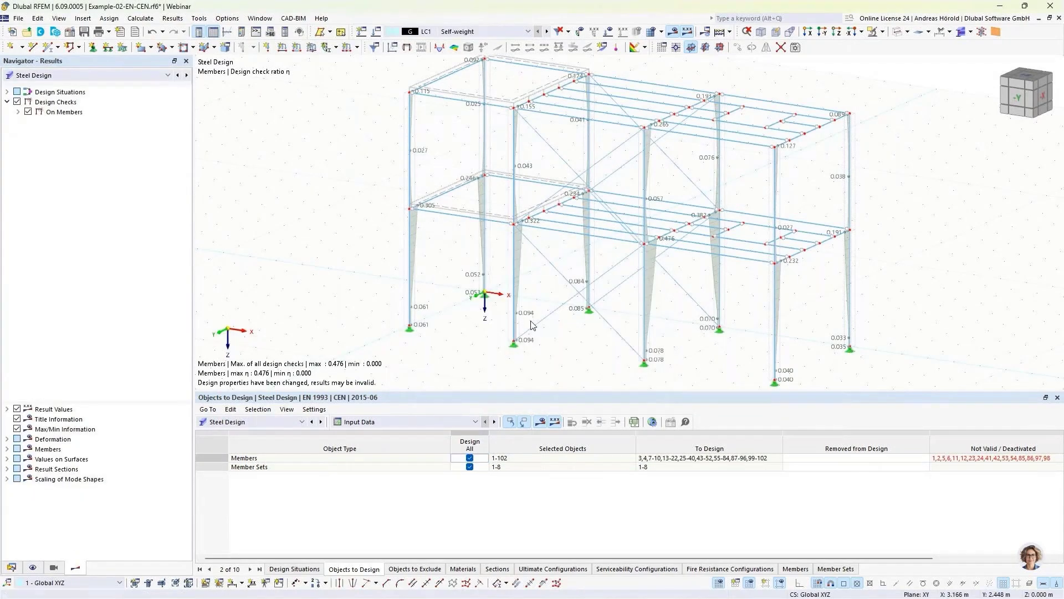
left_click(540, 422)
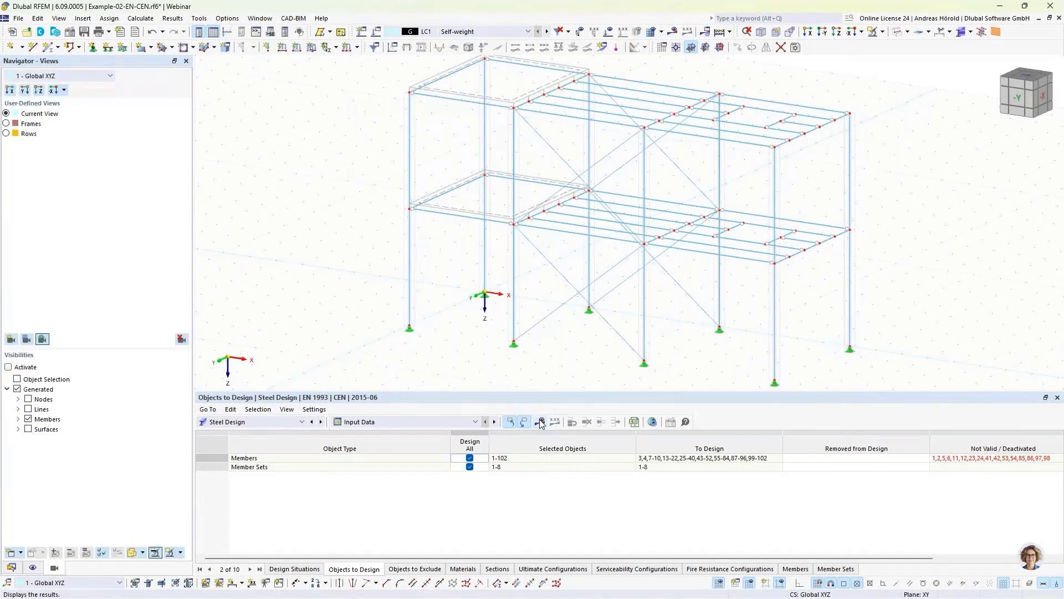
left_click(540, 421)
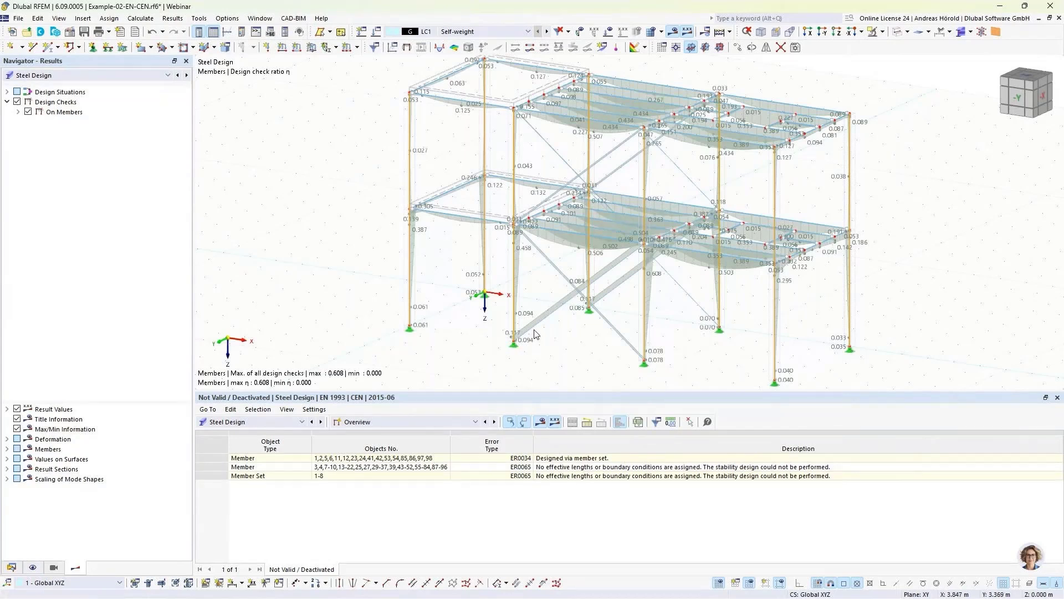
- Show the objects to design in the Steel Joint Design input data and switch the model to transparent display
left_click(277, 422)
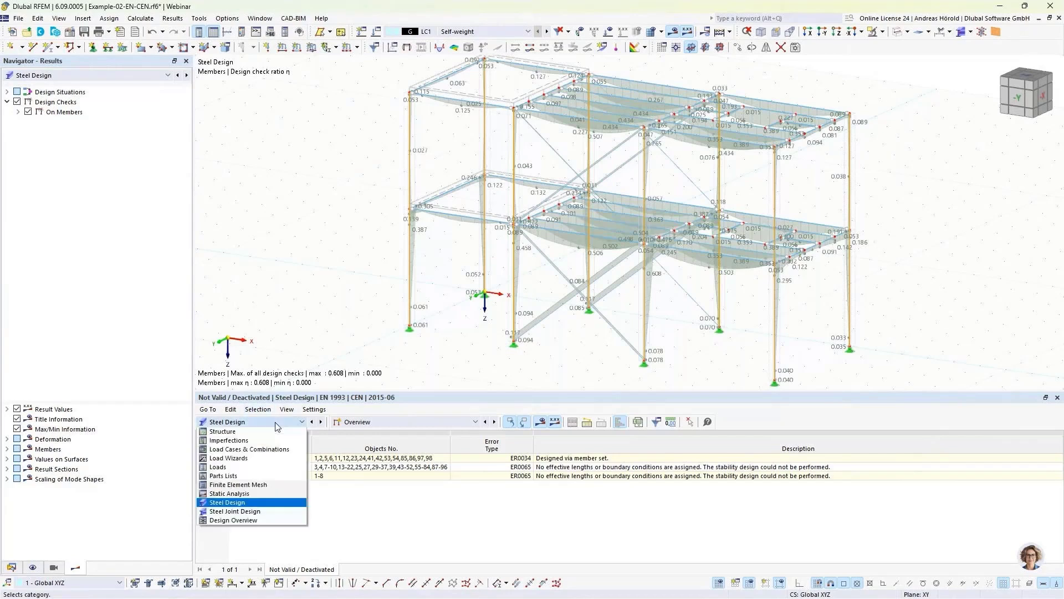
left_click(257, 511)
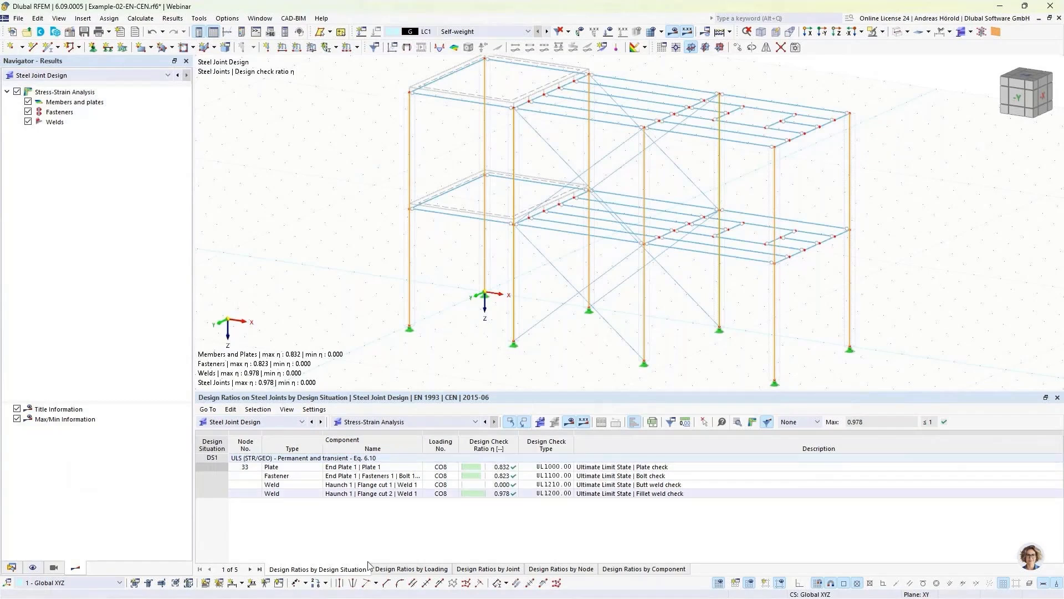
left_click(403, 423)
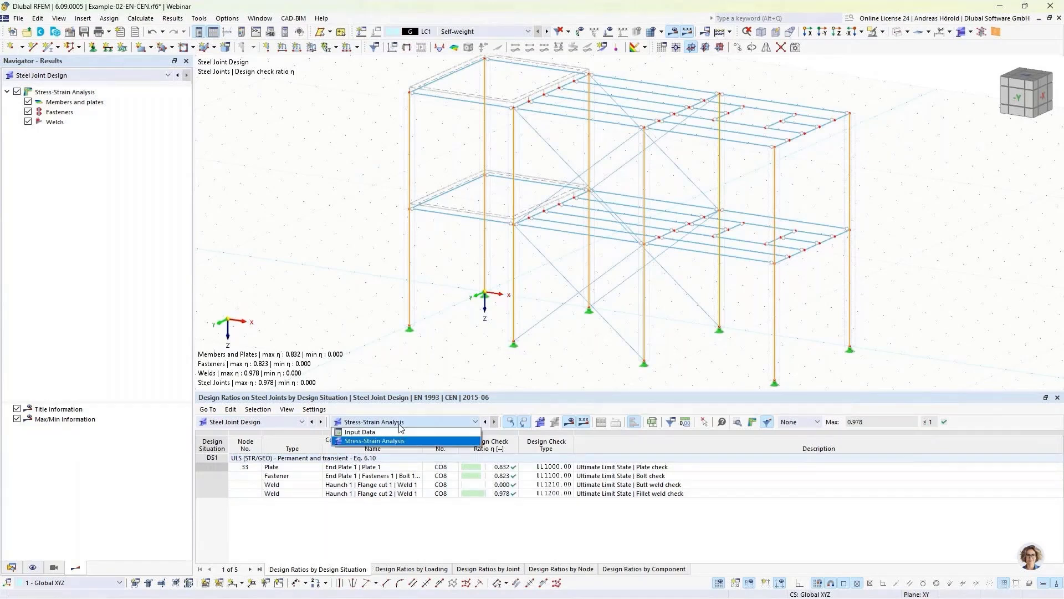
left_click(395, 432)
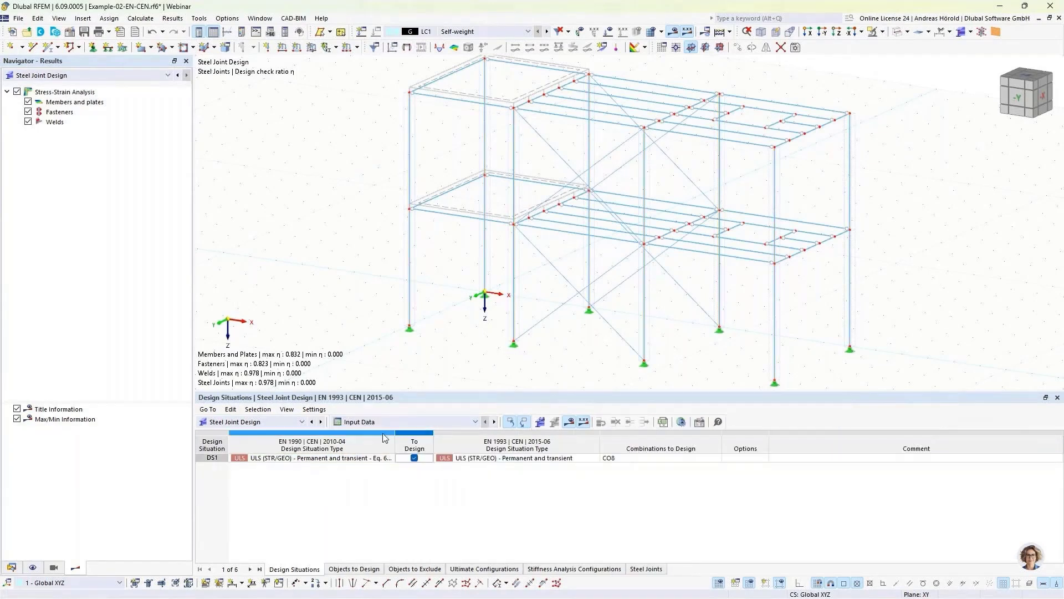
left_click(352, 569)
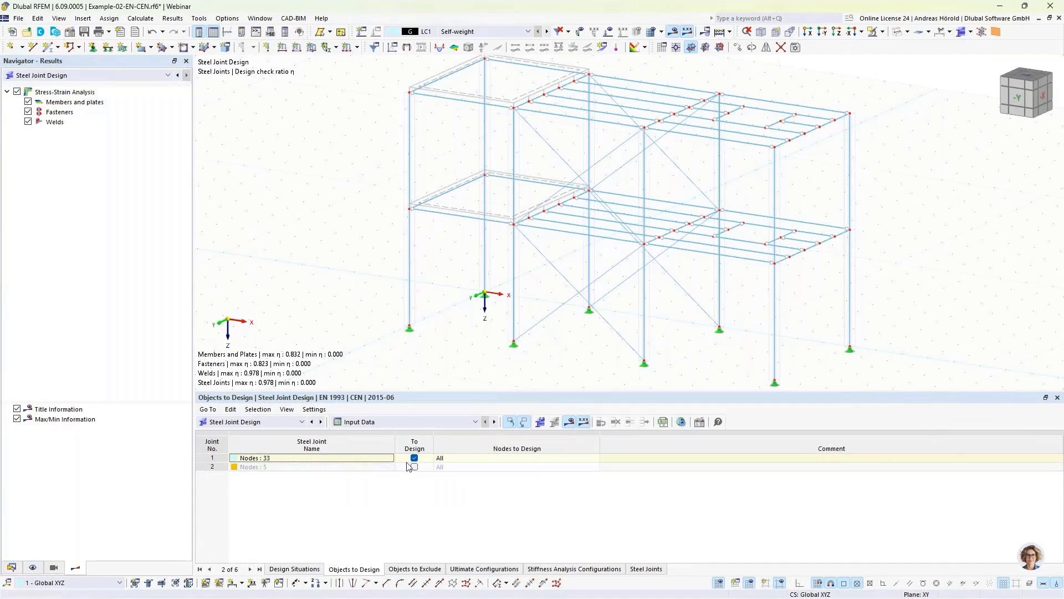
left_click(907, 32)
left_click(936, 71)
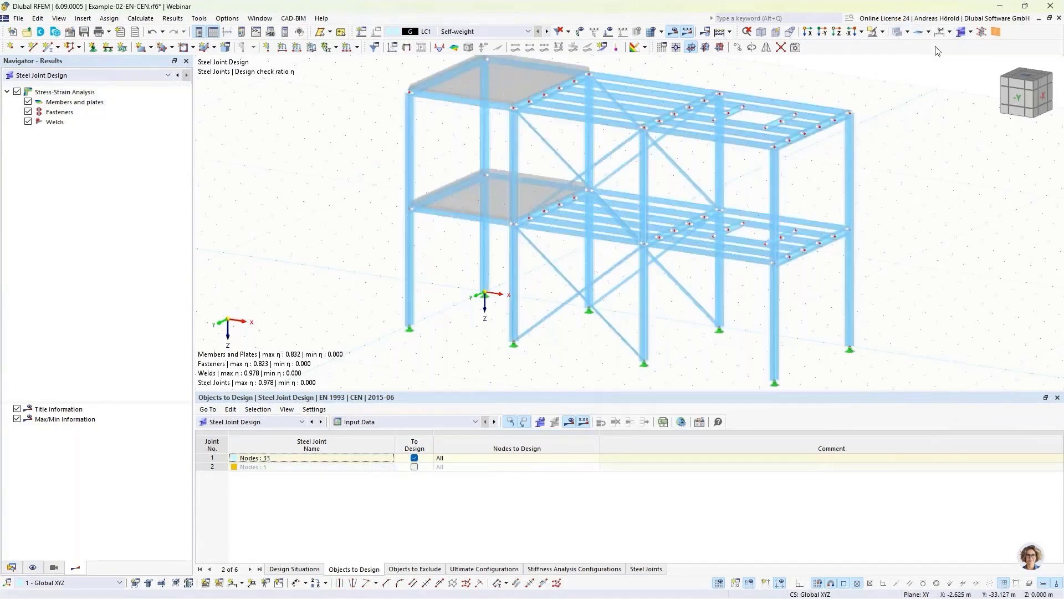
- Display the detailed joint models and turn off deleting all add-on results by changing input data in the Steel Joint Design global settings
left_click(971, 34)
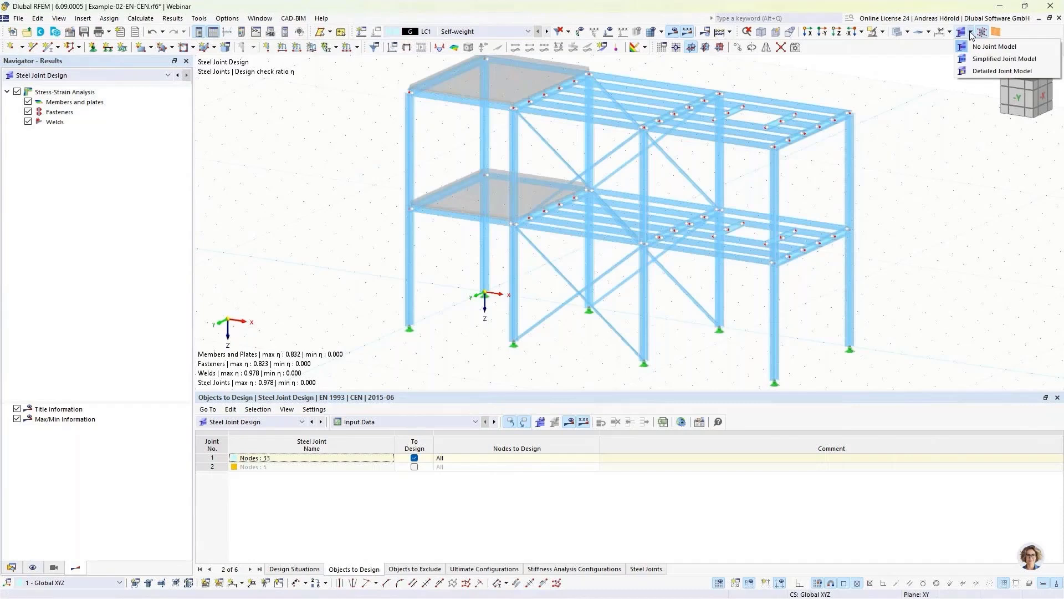
left_click(992, 71)
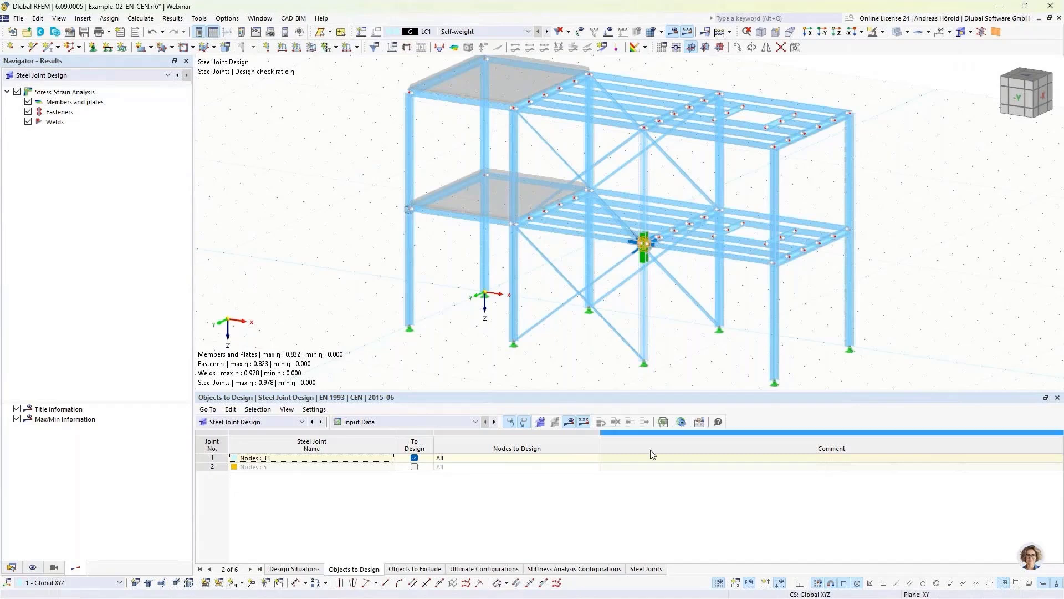
left_click(682, 422)
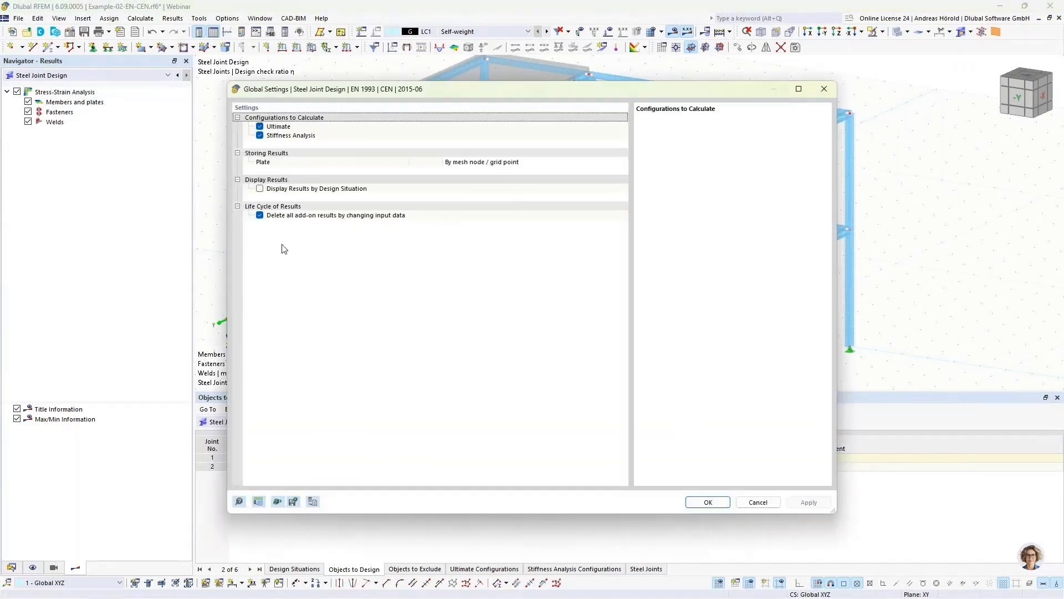
left_click(259, 215)
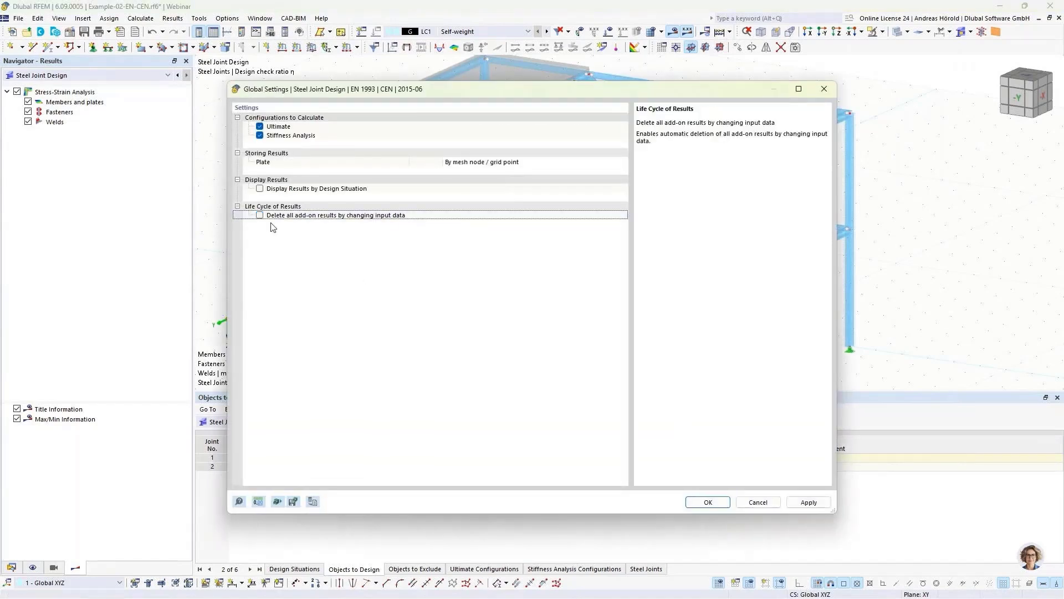
left_click(708, 502)
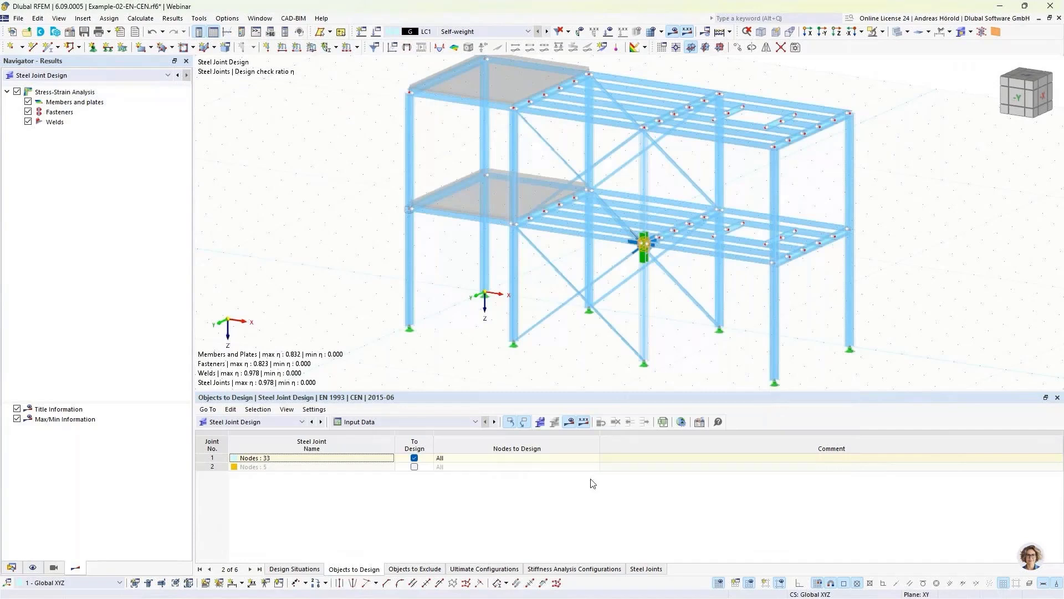
- Include the steel joint at node 5 in the objects to design and show the Stress-Strain Analysis result table
left_click(414, 467)
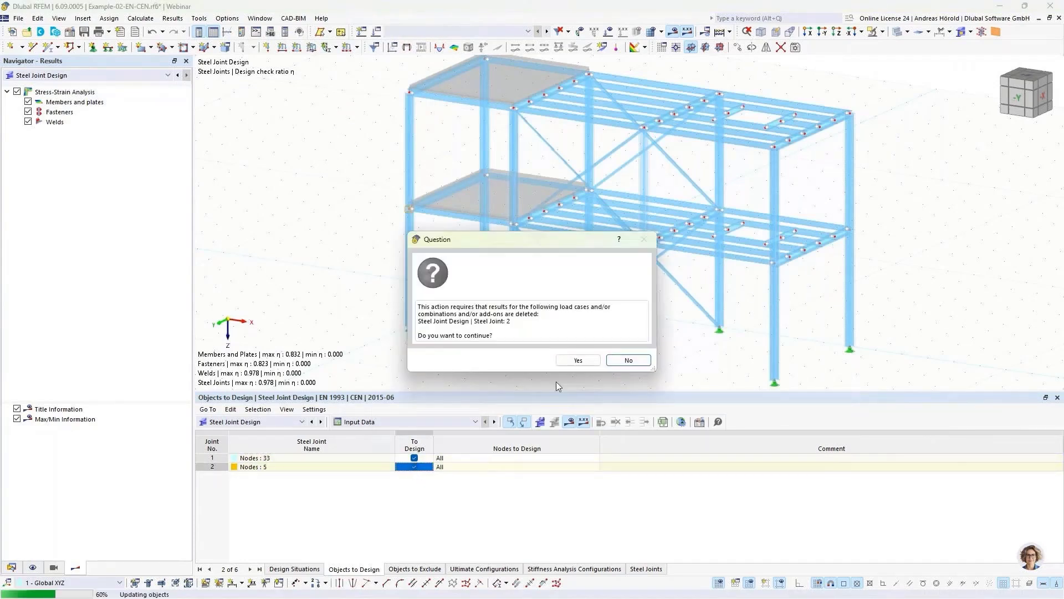
left_click(579, 361)
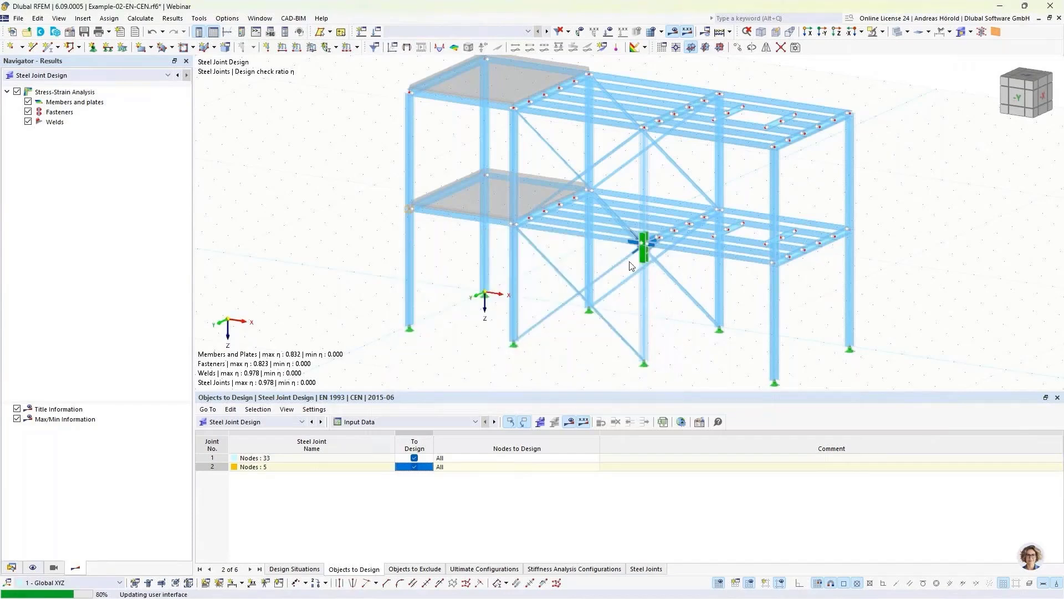
left_click(400, 425)
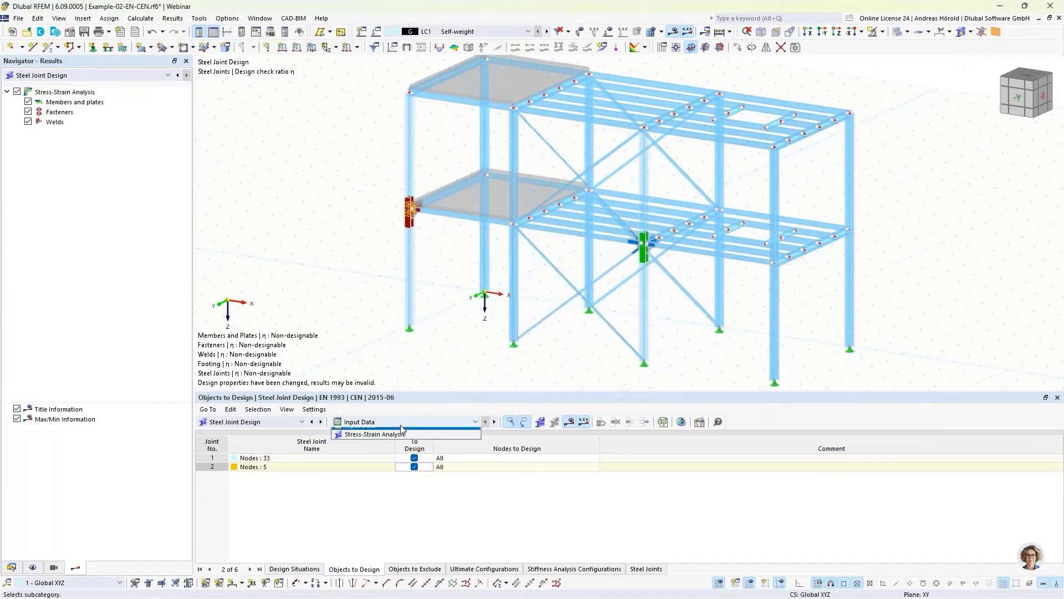
left_click(394, 434)
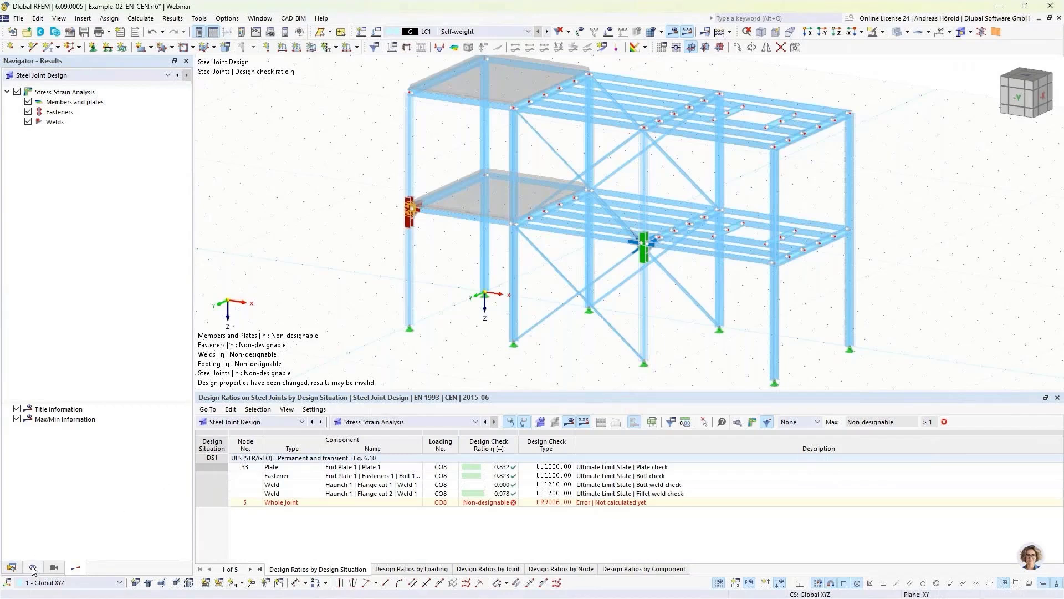
- Turn off the results display in the model and show the Structure basic objects in the table
left_click(675, 34)
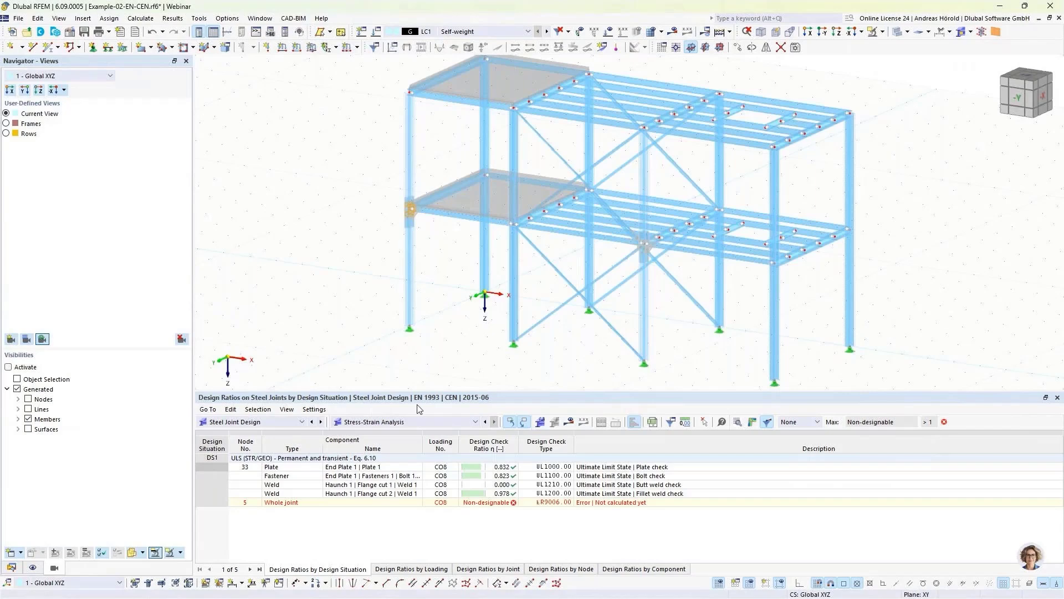
left_click(257, 423)
left_click(249, 436)
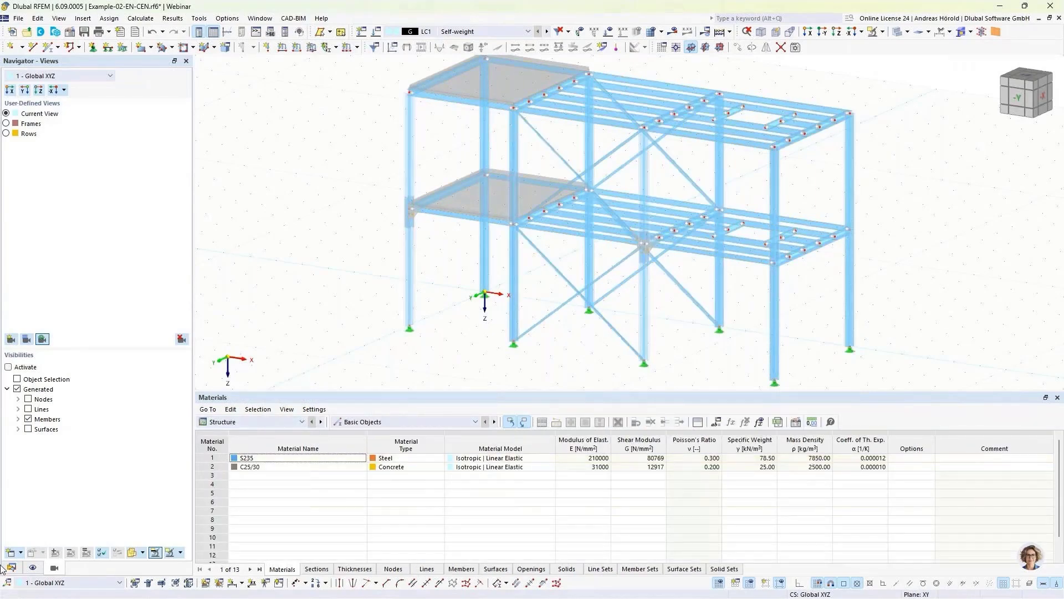
- Show the user-defined Frames view, replace it with the Rows view and enlarge the model area by shrinking the table
left_click(7, 124)
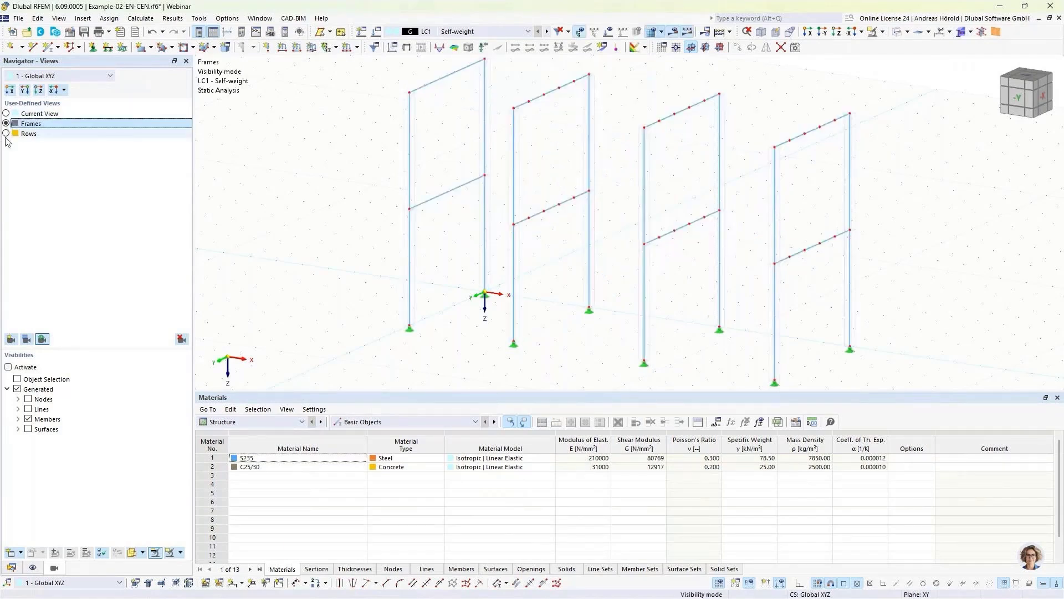
left_click(7, 135)
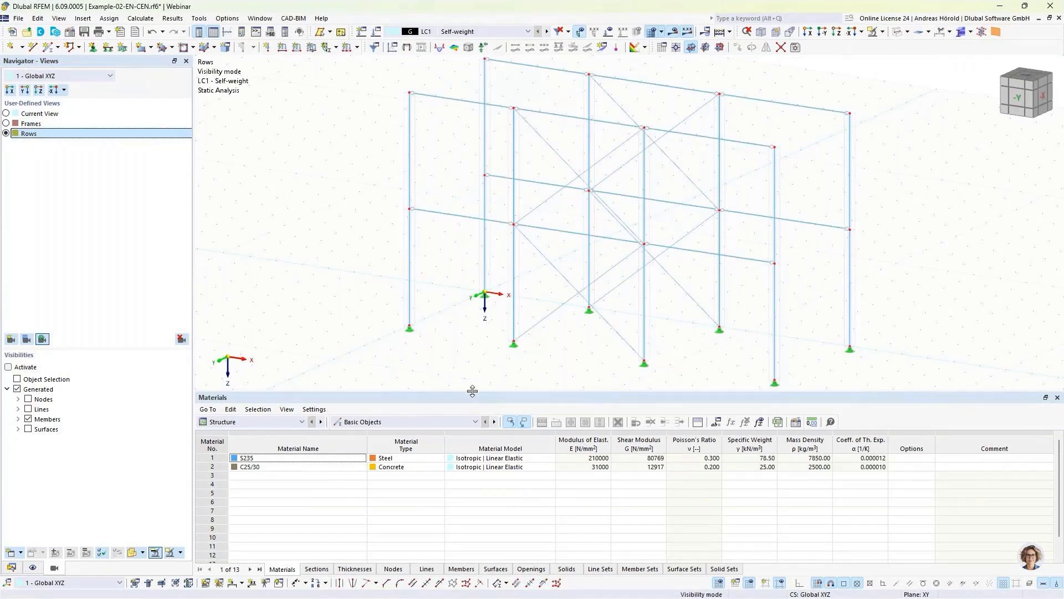
left_click_drag(475, 393, 465, 461)
middle_click_drag(464, 415, 454, 418)
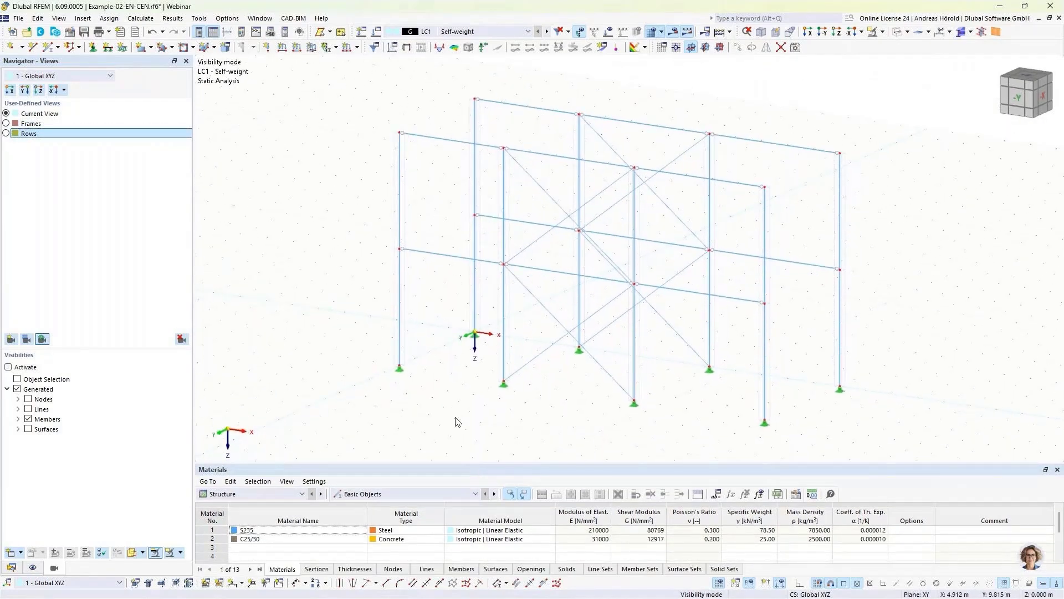
left_click(6, 133)
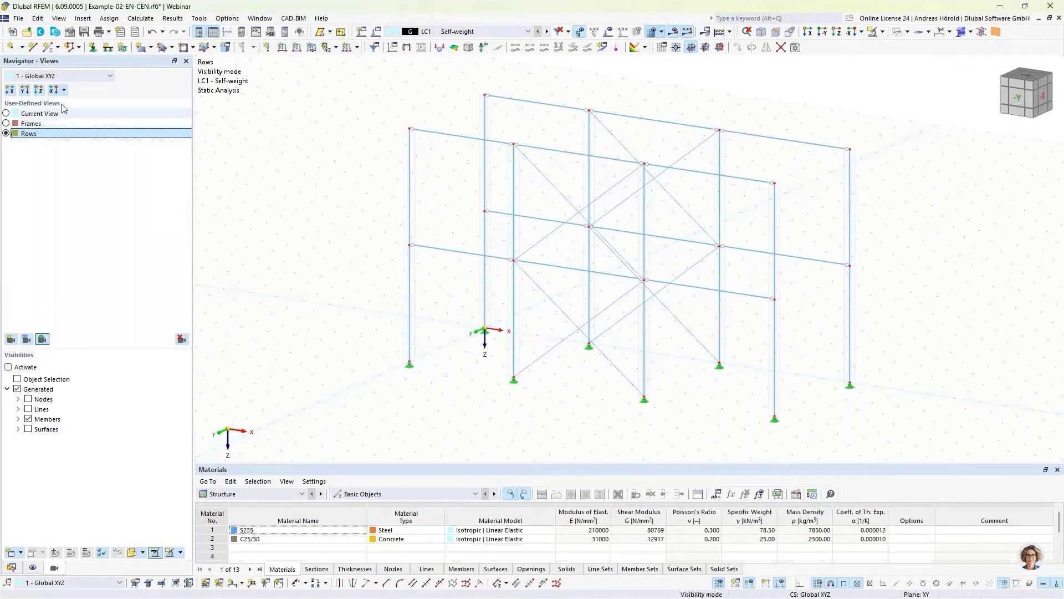
- Select design situation DS1 and display the member internal forces N followed by My / Mu
left_click(482, 31)
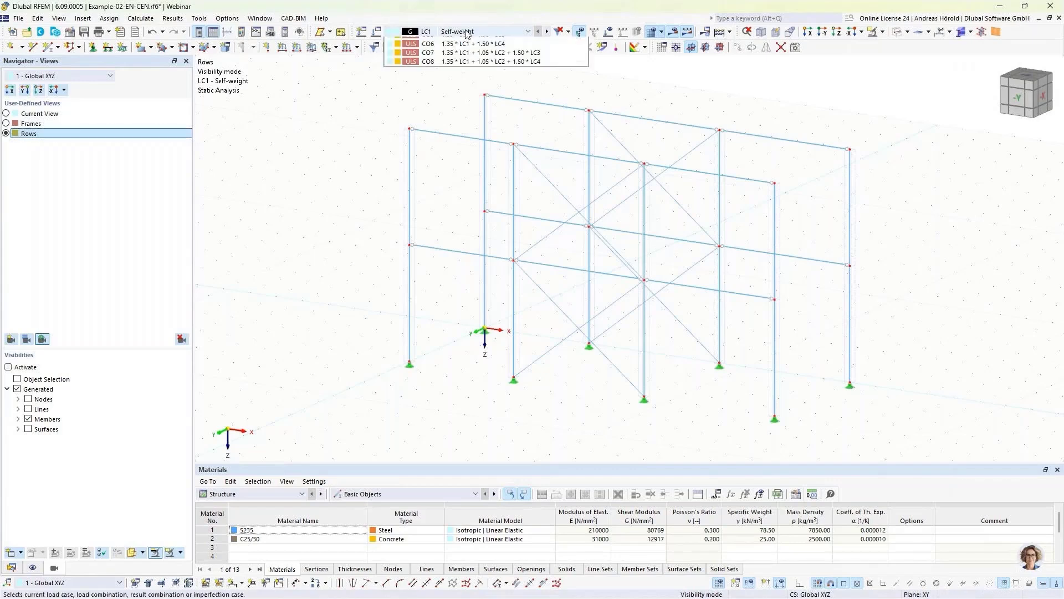
left_click(464, 79)
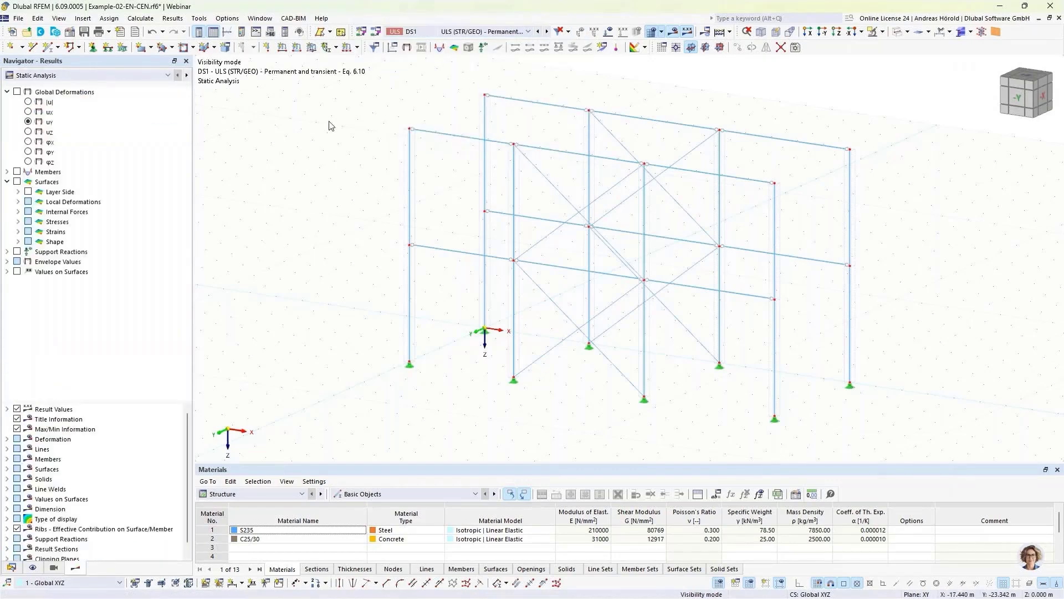
left_click(18, 172)
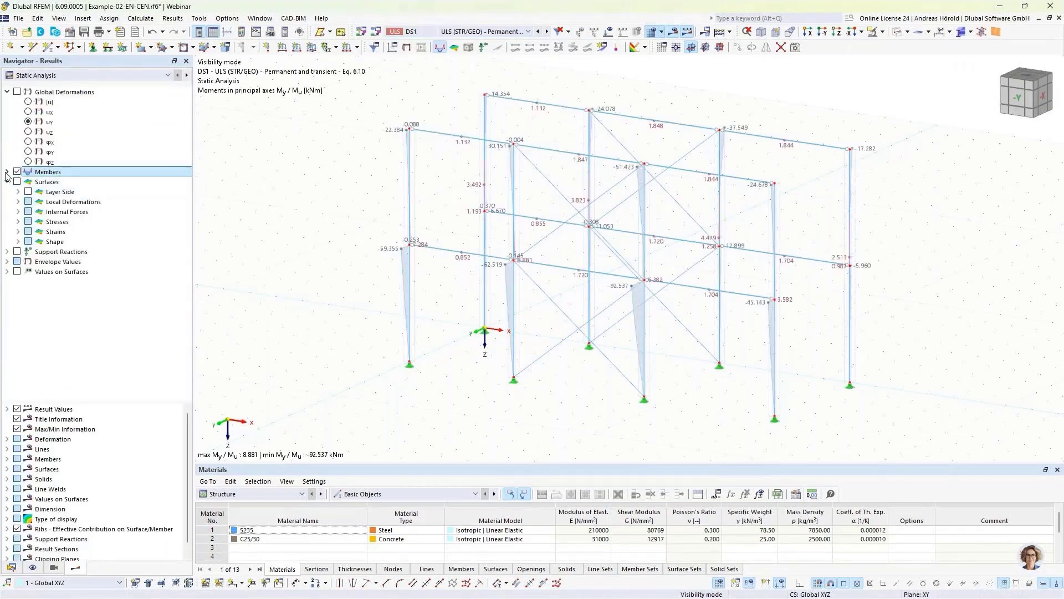
left_click(18, 212)
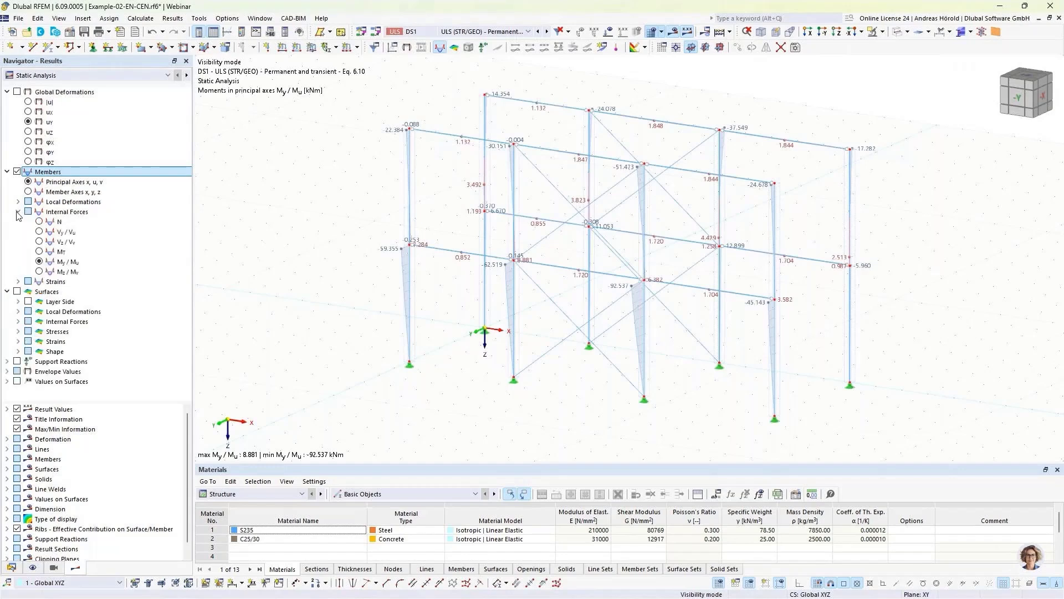
left_click(39, 222)
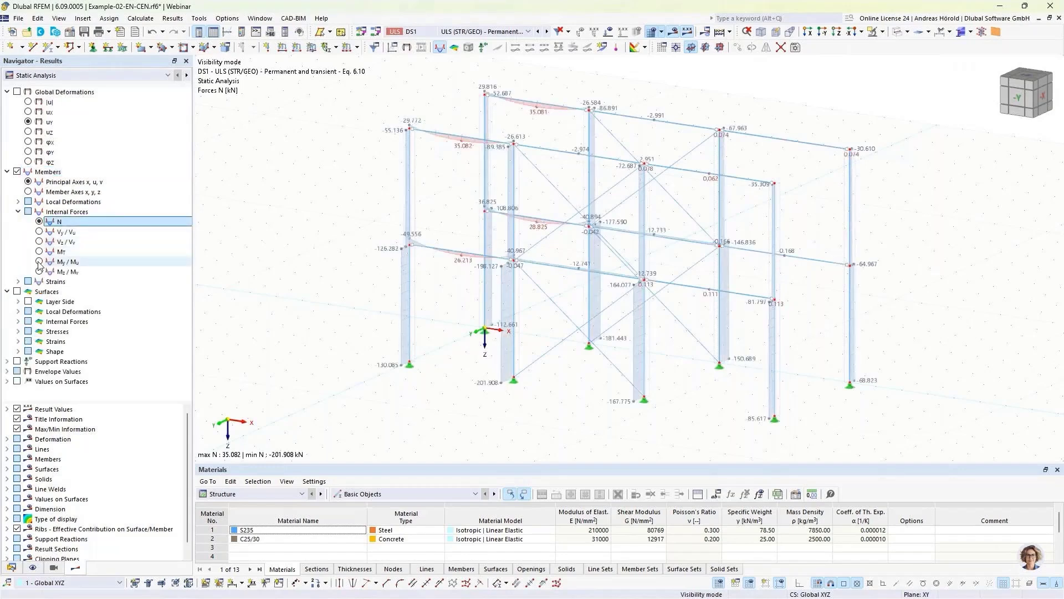
left_click(39, 262)
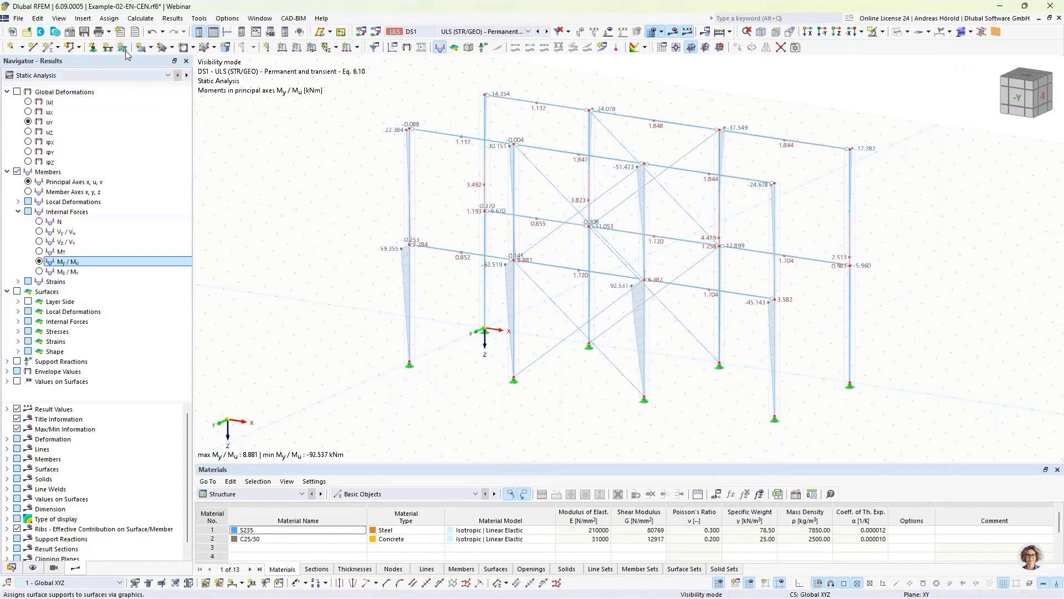
- Set up a graphic printout to the printout report as Multi-print with window-filling pictures
left_click(109, 32)
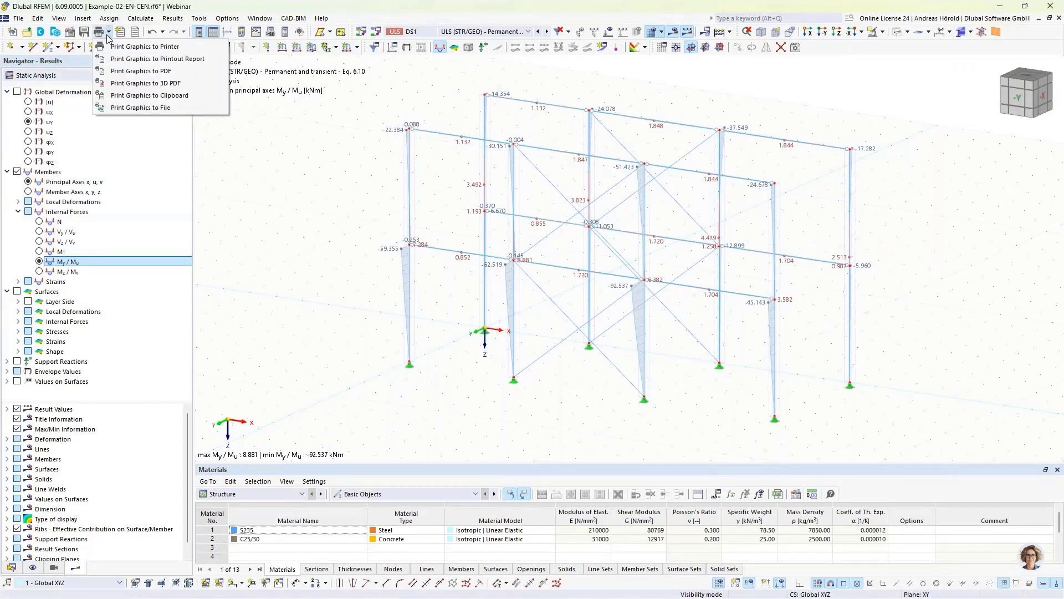
left_click(126, 60)
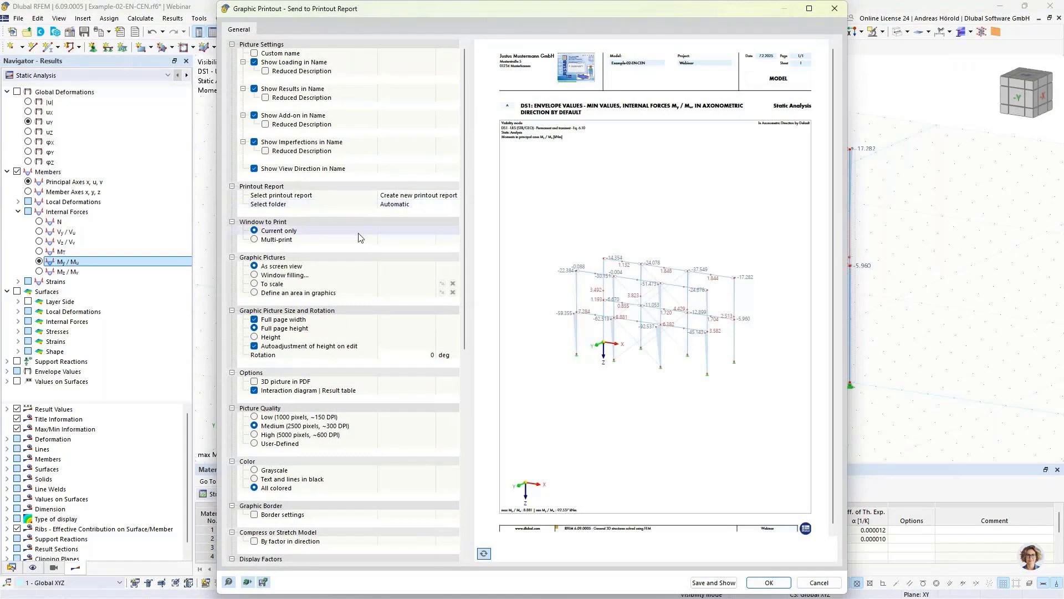
left_click(253, 240)
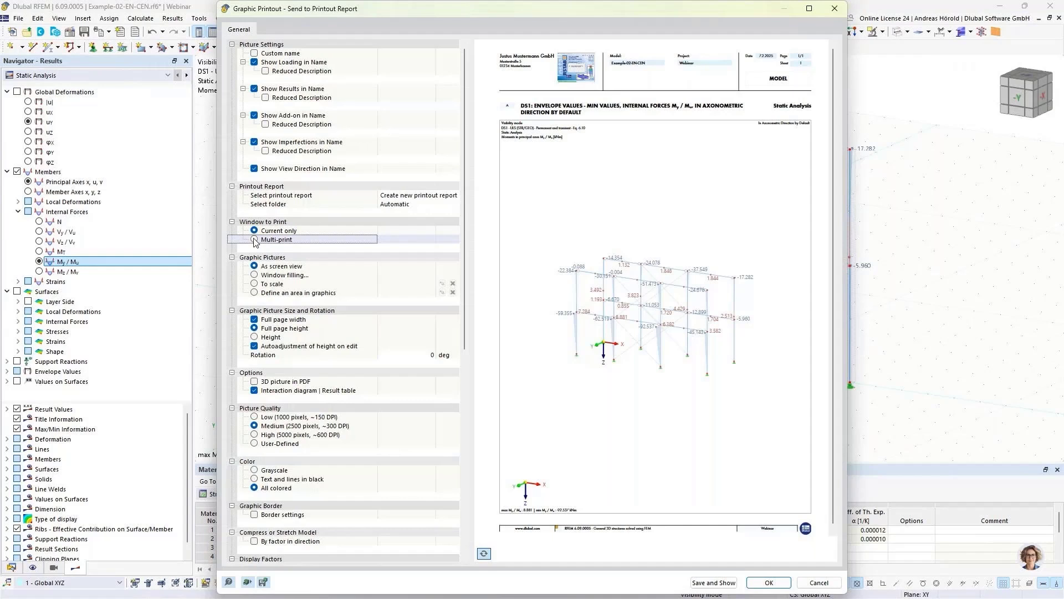
left_click(255, 240)
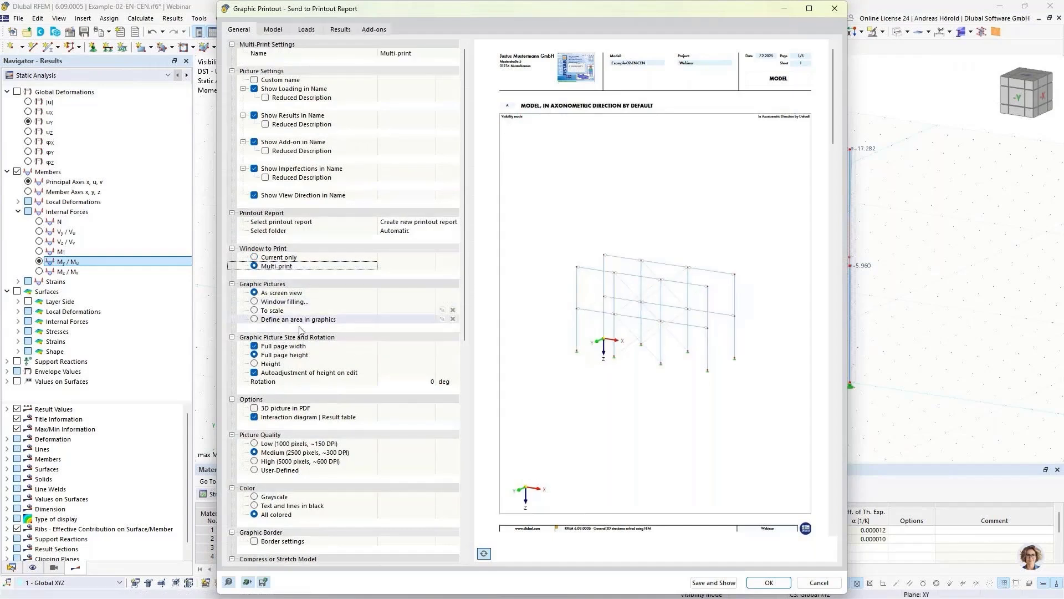
left_click(255, 301)
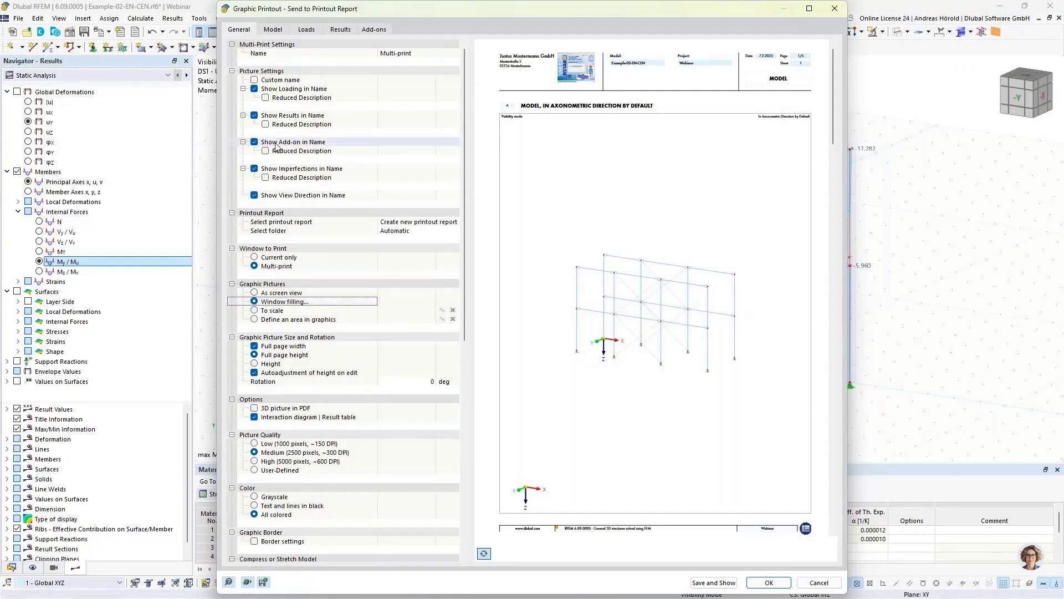
- Exclude the model views and the load case pictures from the multi-print
left_click(270, 31)
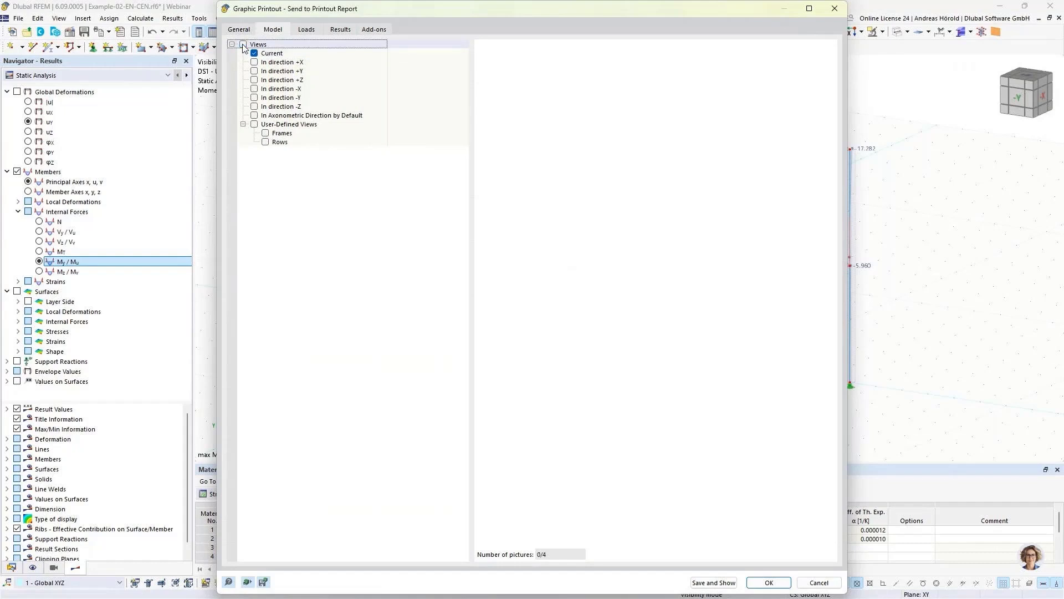
left_click(306, 30)
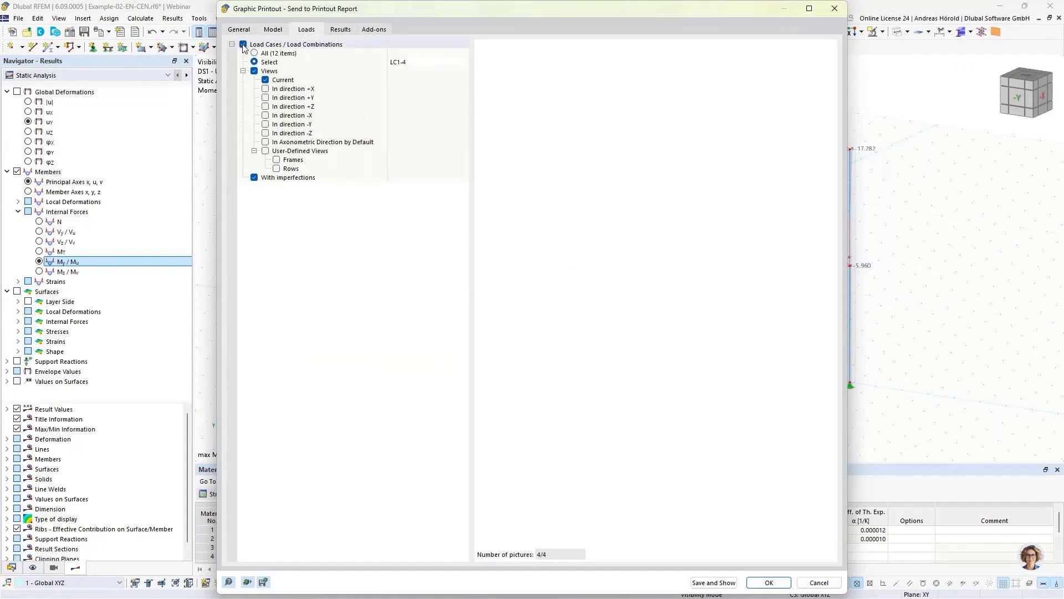
left_click(341, 29)
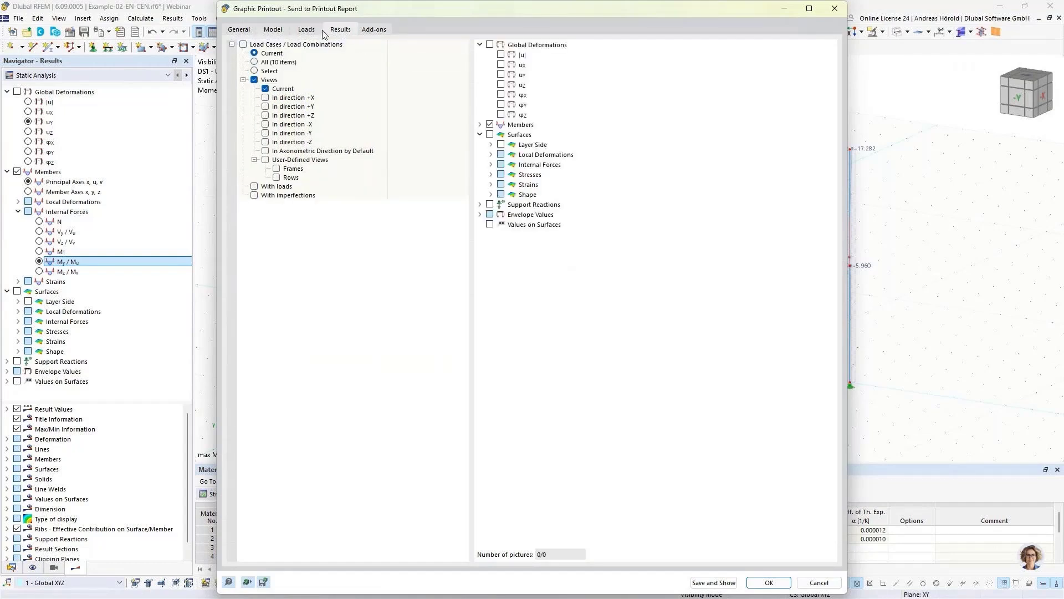
- Restrict the multi-print result pictures to the user-defined Frames and Rows views, showing member internal forces N, Vz / Vv and My / Mu
left_click(276, 169)
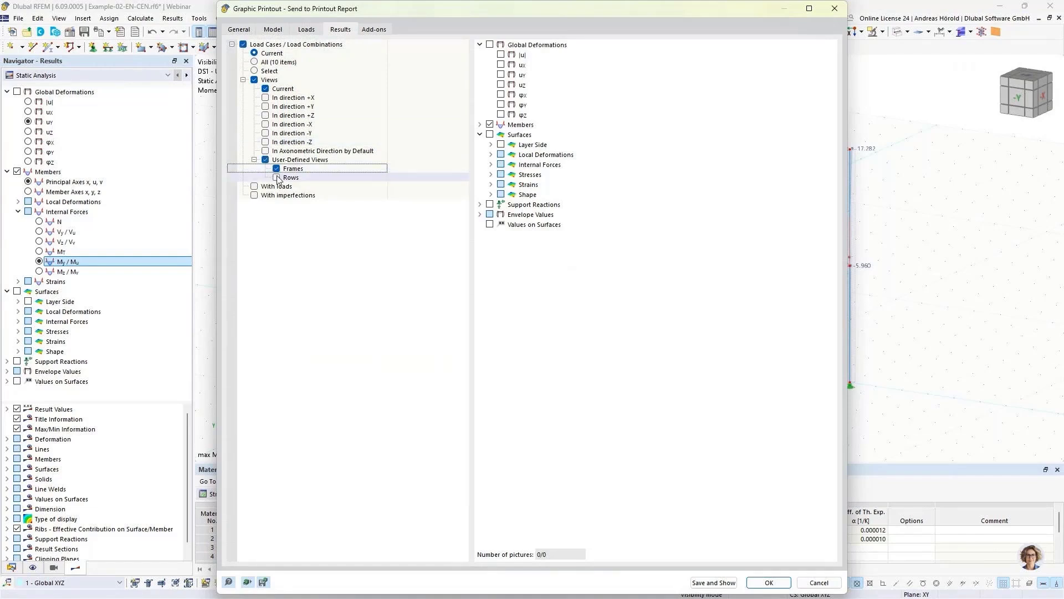
left_click(277, 178)
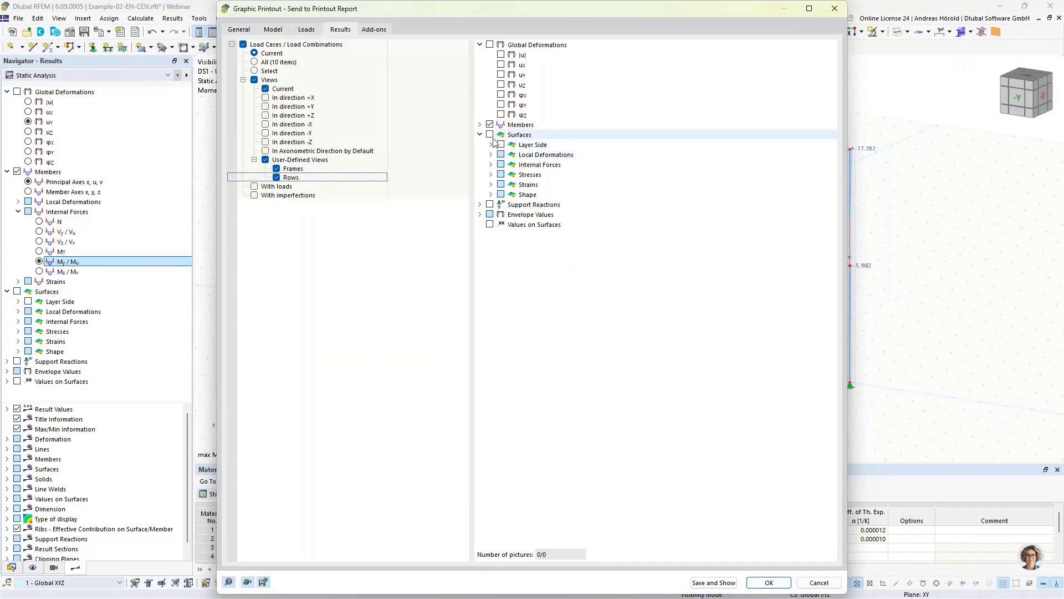
left_click(481, 125)
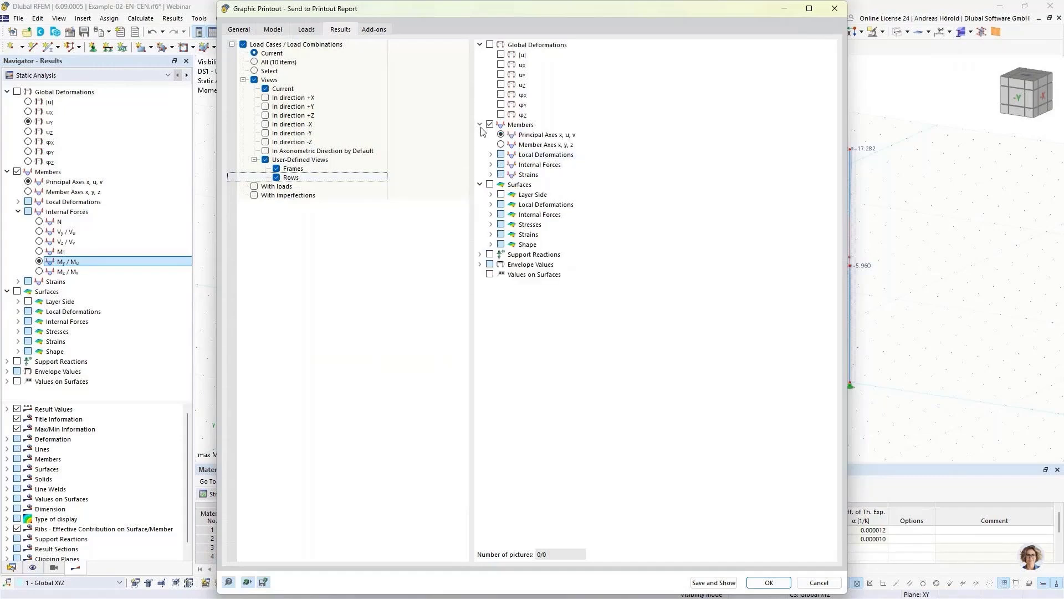
left_click(491, 165)
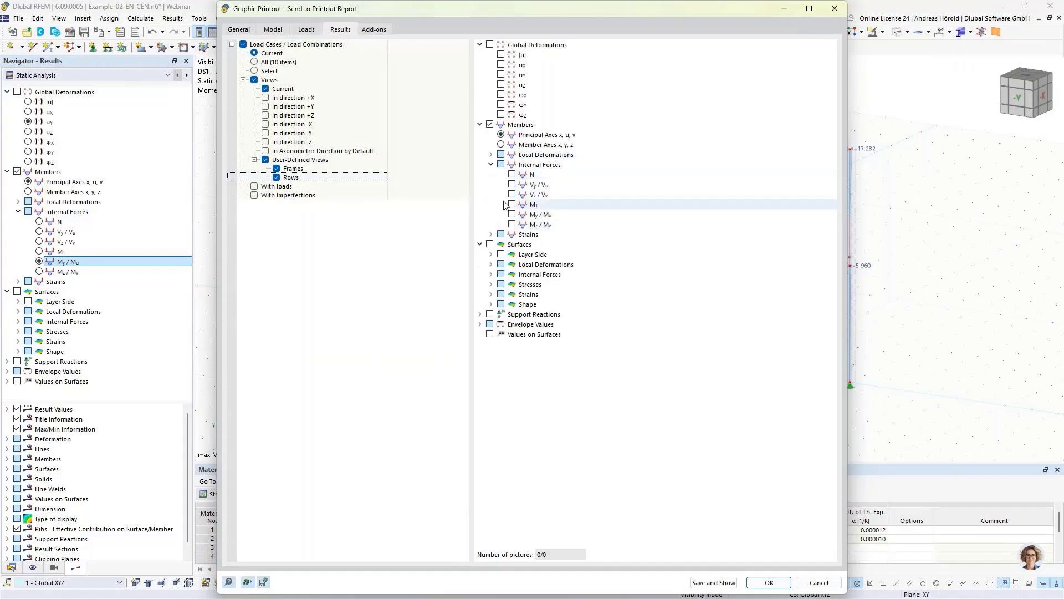
left_click(512, 174)
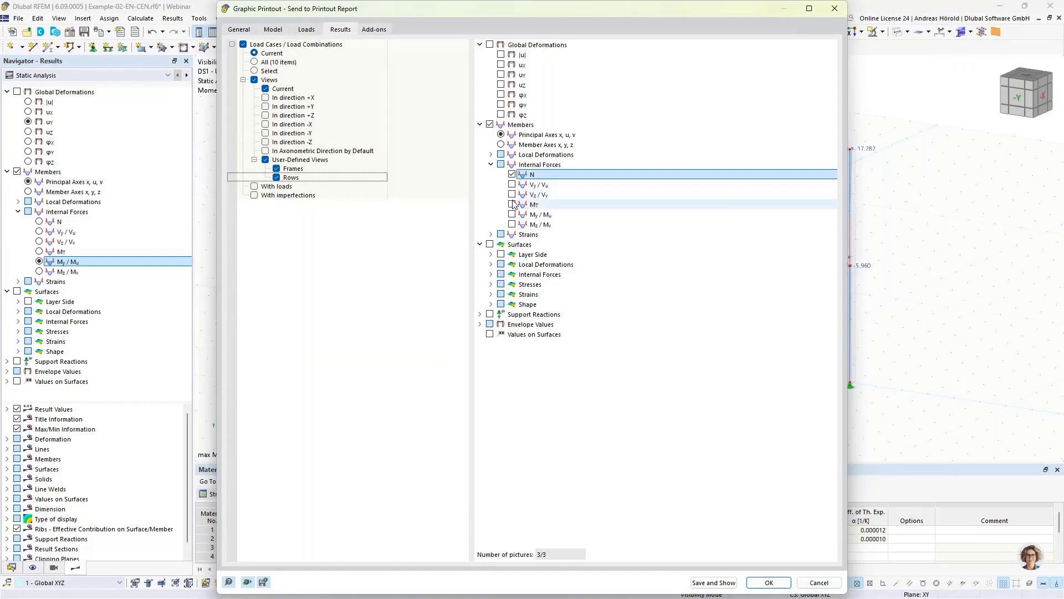
left_click(514, 195)
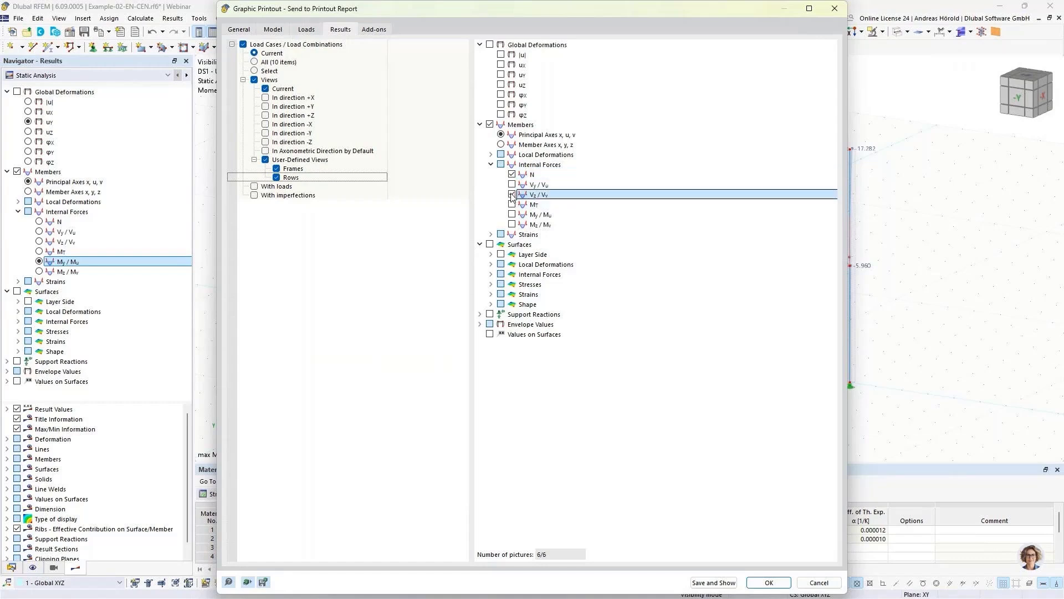
left_click(512, 215)
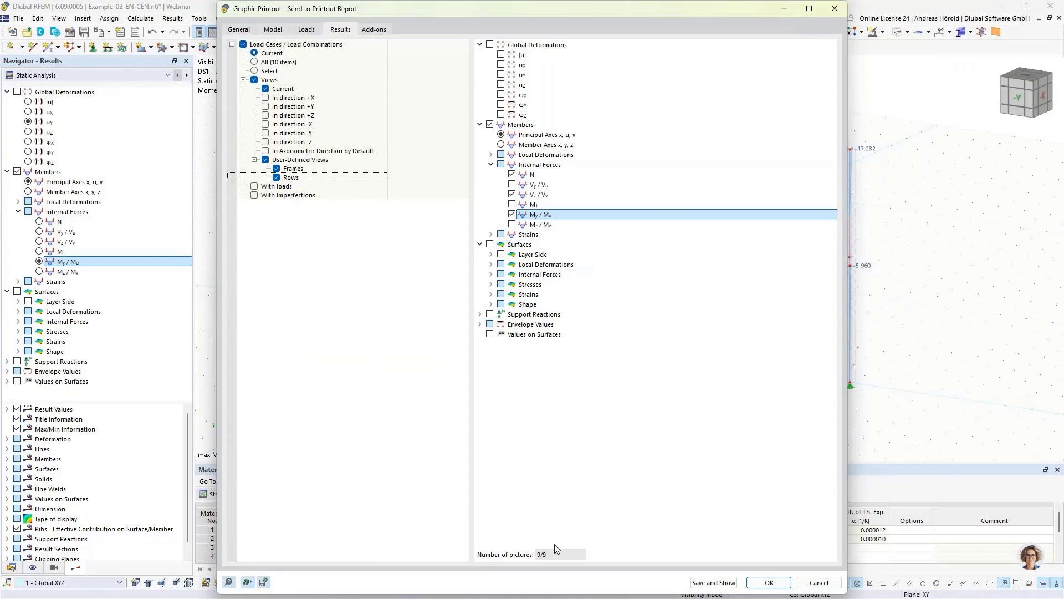
left_click(265, 90)
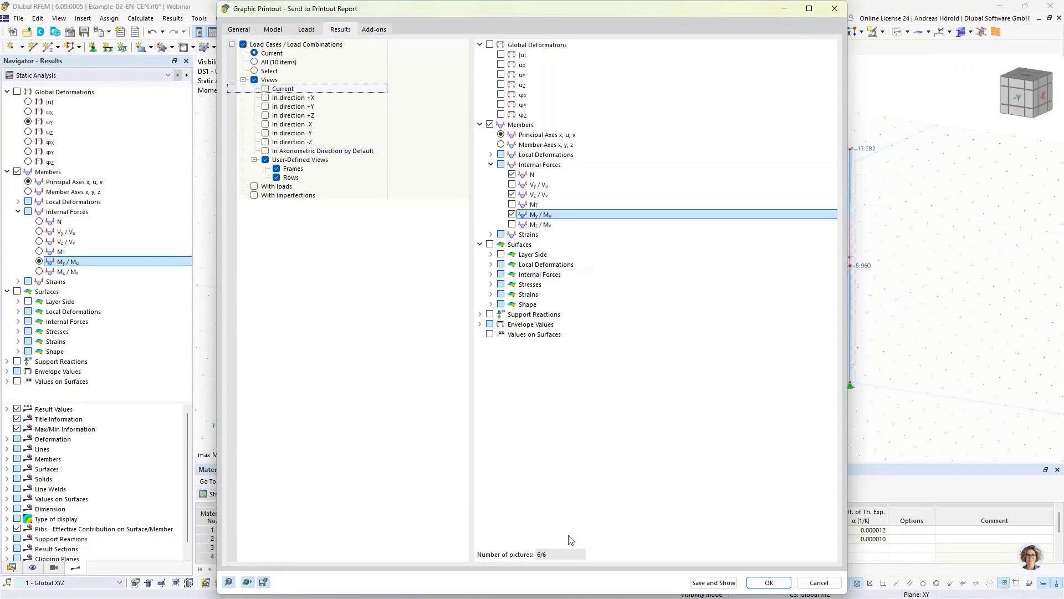
- Check the previewed multi-print pages, then save the pictures and show the new printout report
left_click(238, 30)
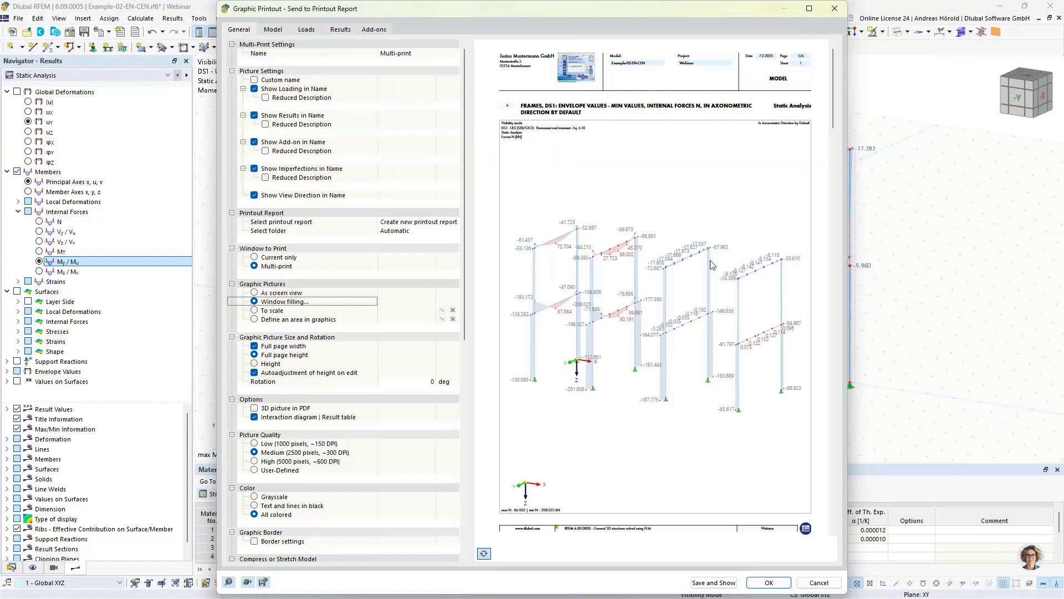
scroll(711, 265, "down", 5)
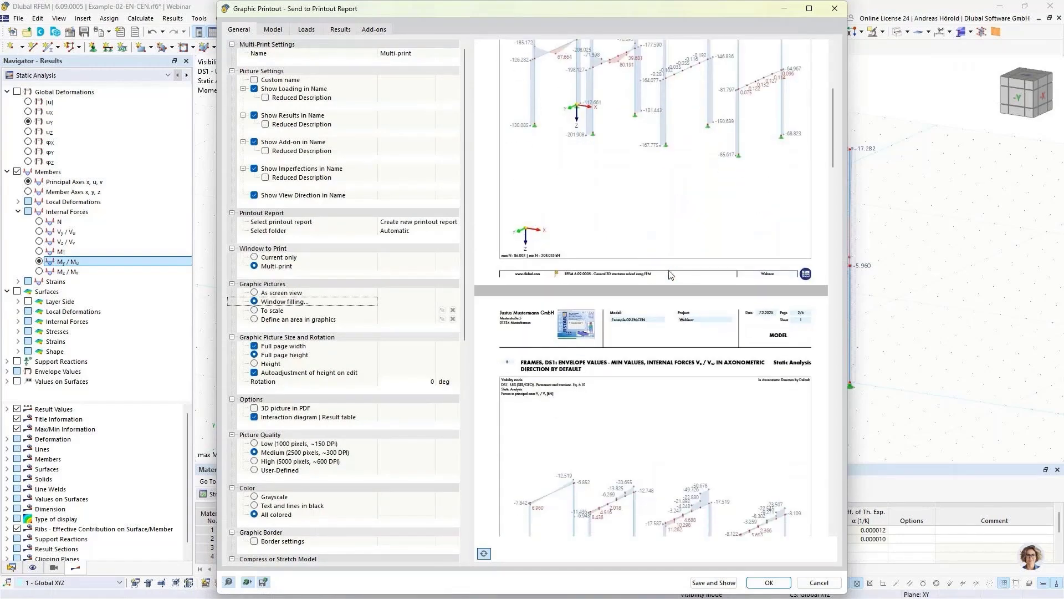
scroll(670, 275, "down", 12)
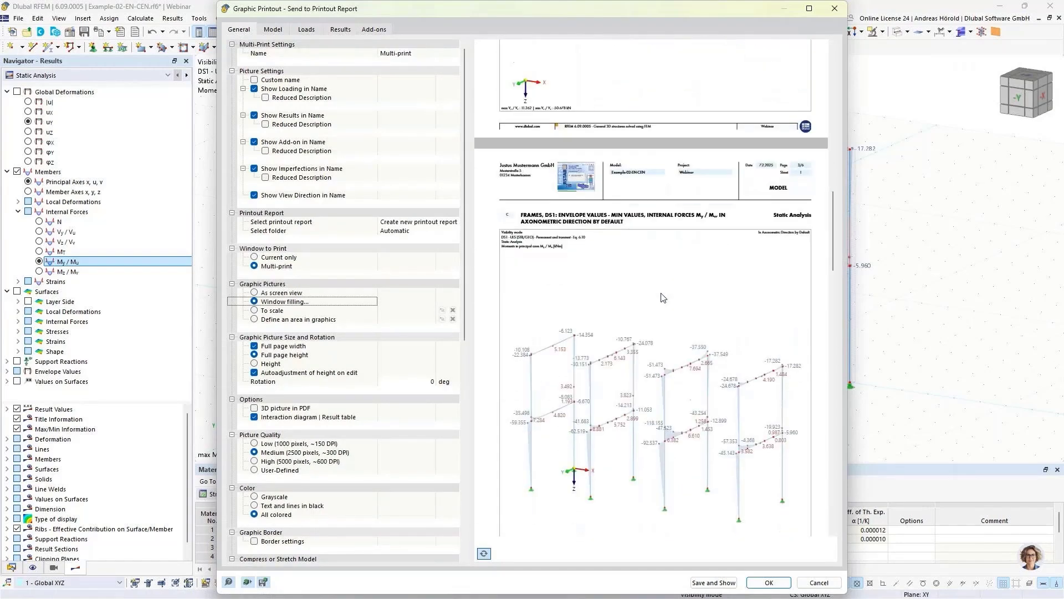
scroll(663, 298, "down", 15)
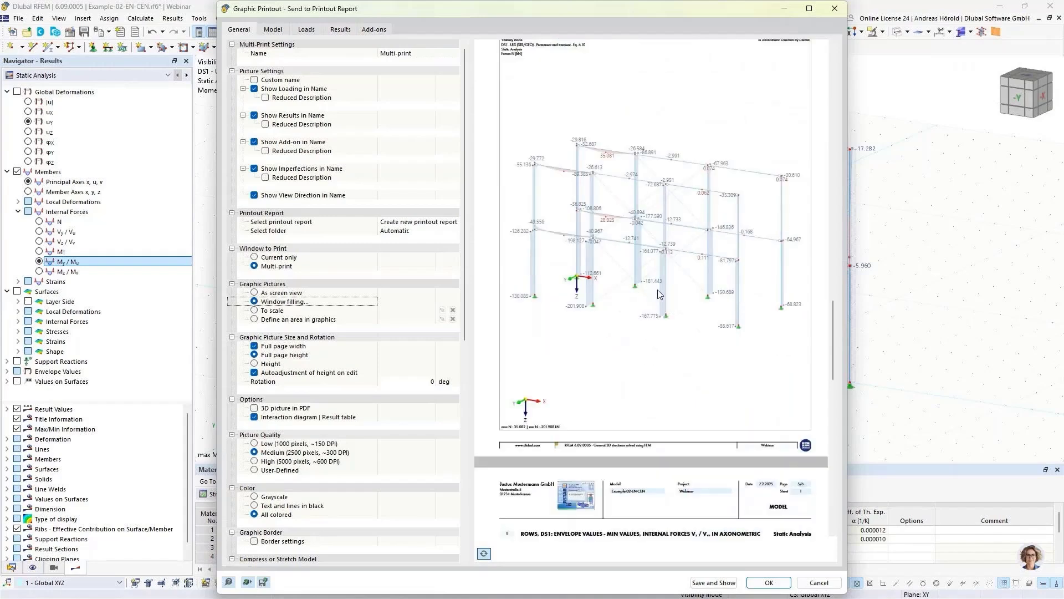
left_click(713, 582)
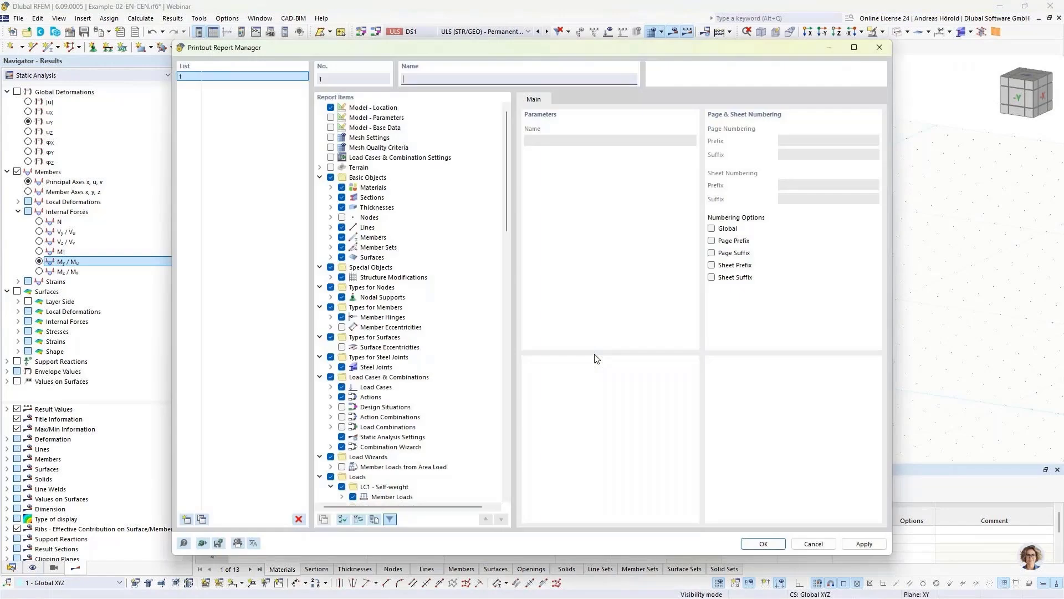
- Exclude the Steel Design and Steel Joint Design chapters from the report items and generate the printout report
scroll(382, 391, "down", 9)
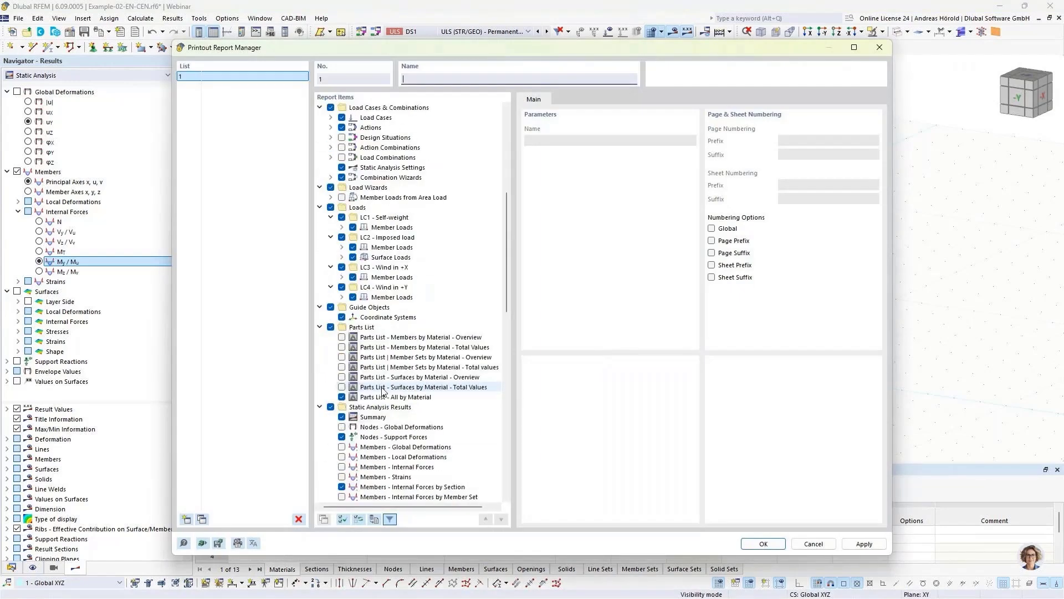
scroll(383, 388, "down", 10)
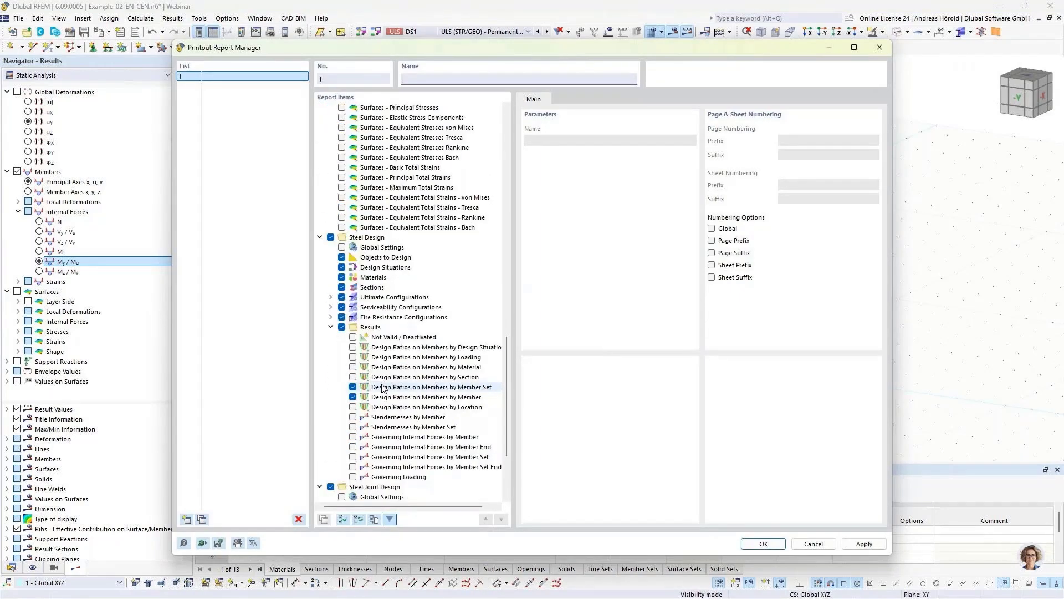
left_click(366, 237)
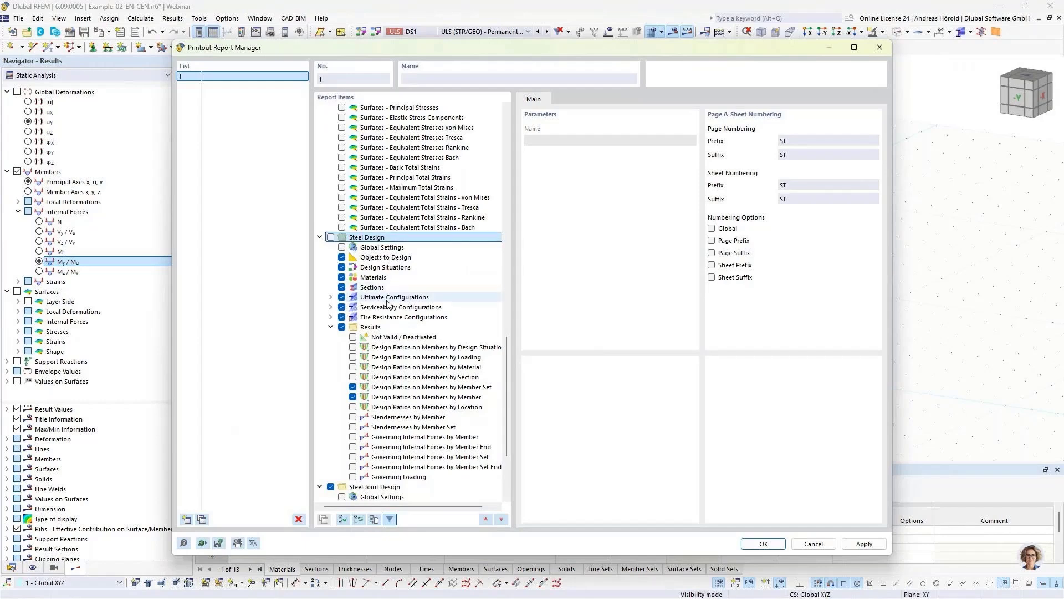
scroll(388, 309, "down", 3)
scroll(388, 309, "down", 1)
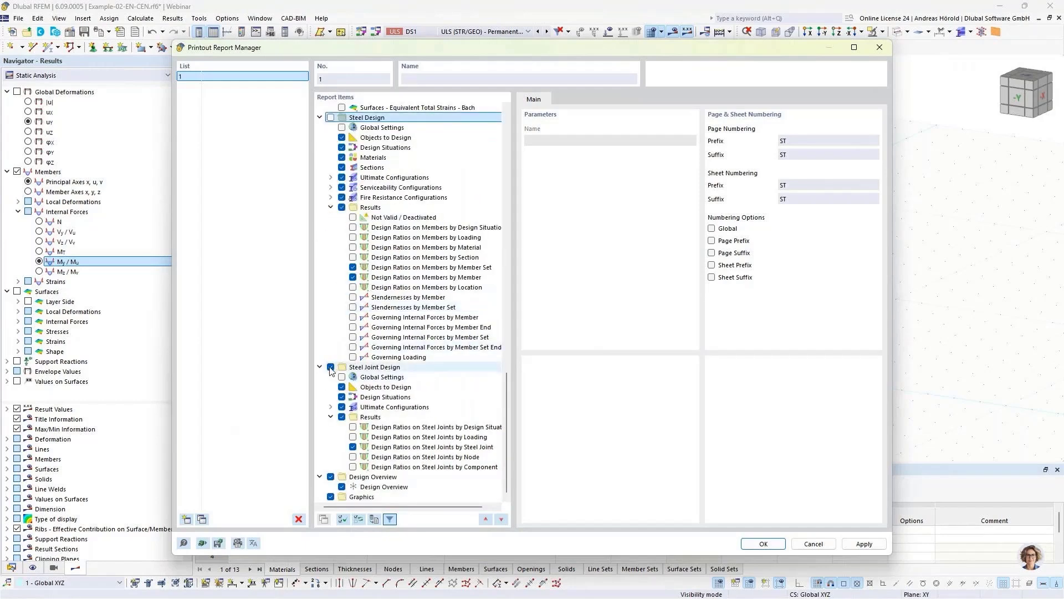
left_click(762, 544)
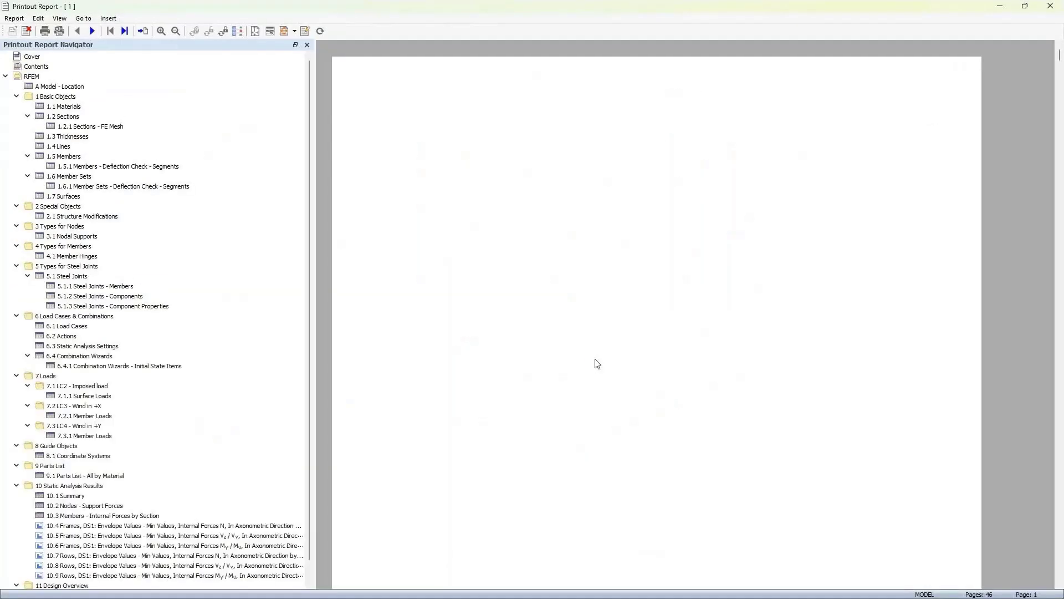
- Review the Frames internal force pictures in the report, starting with axial forces N
scroll(209, 364, "down", 1)
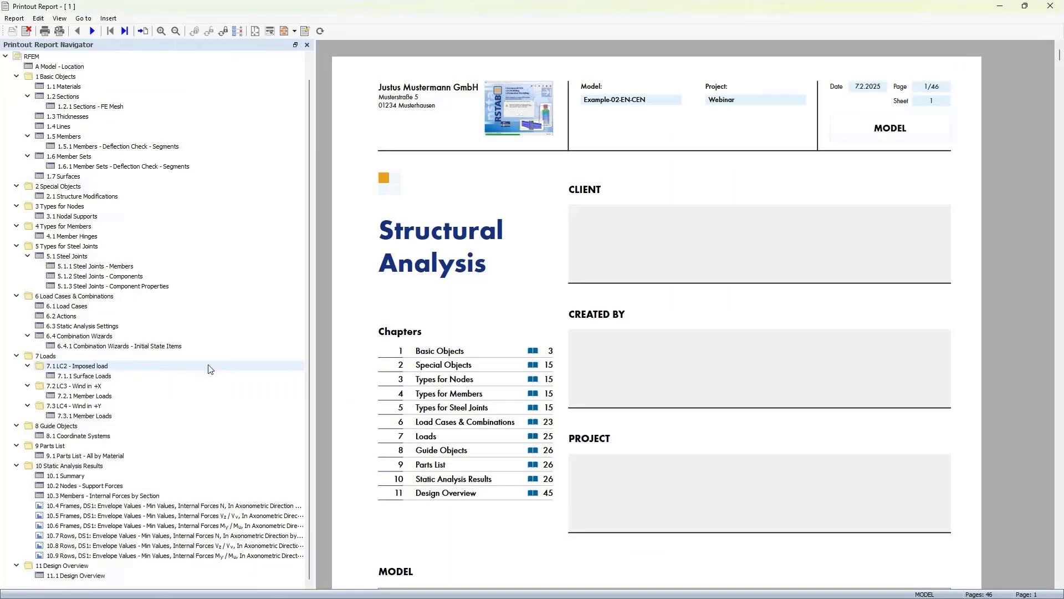
left_click(167, 505)
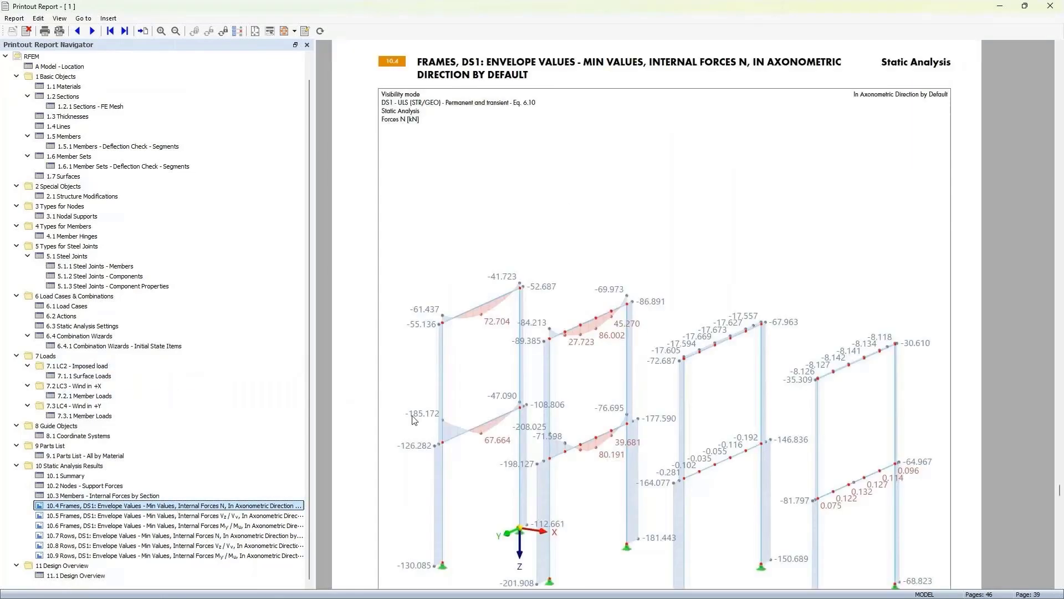
scroll(781, 323, "down", 2)
scroll(523, 371, "down", 4)
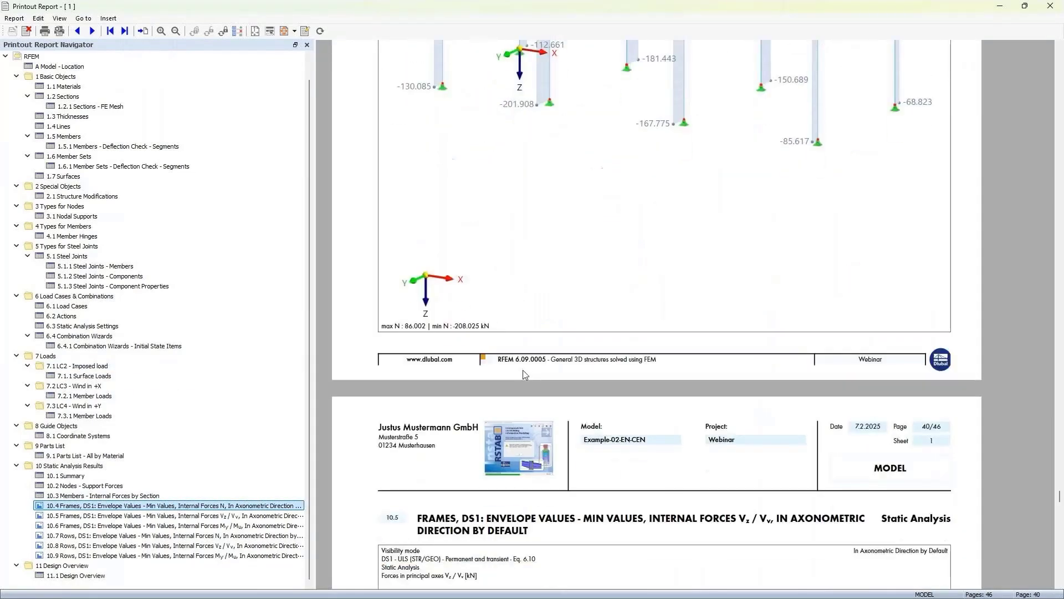
scroll(523, 370, "down", 10)
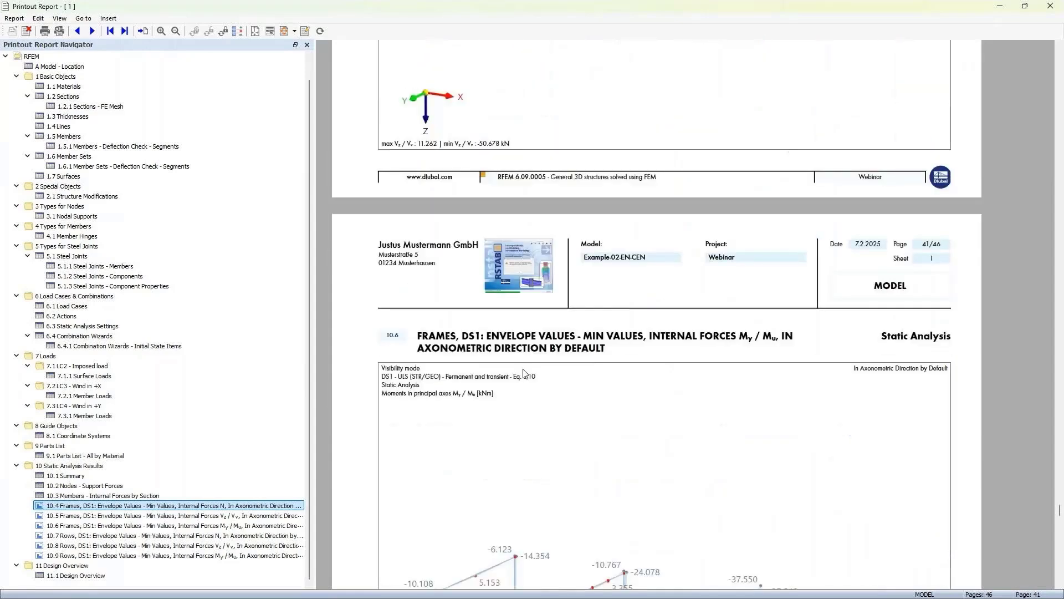
- Fit a full page in the report view and page through the Rows internal force pictures
left_click(60, 18)
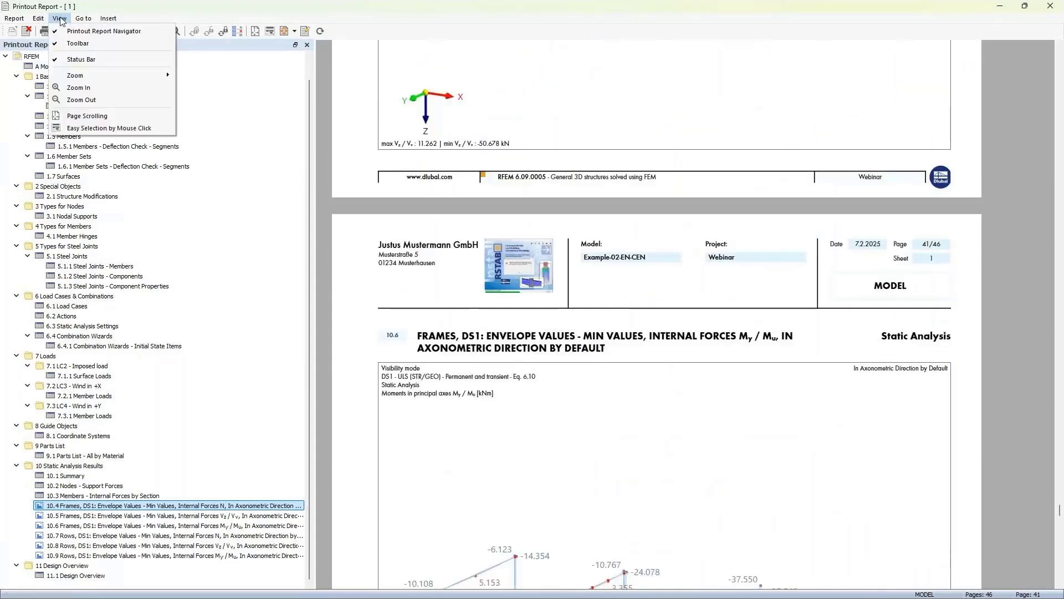
mouse_move(78, 76)
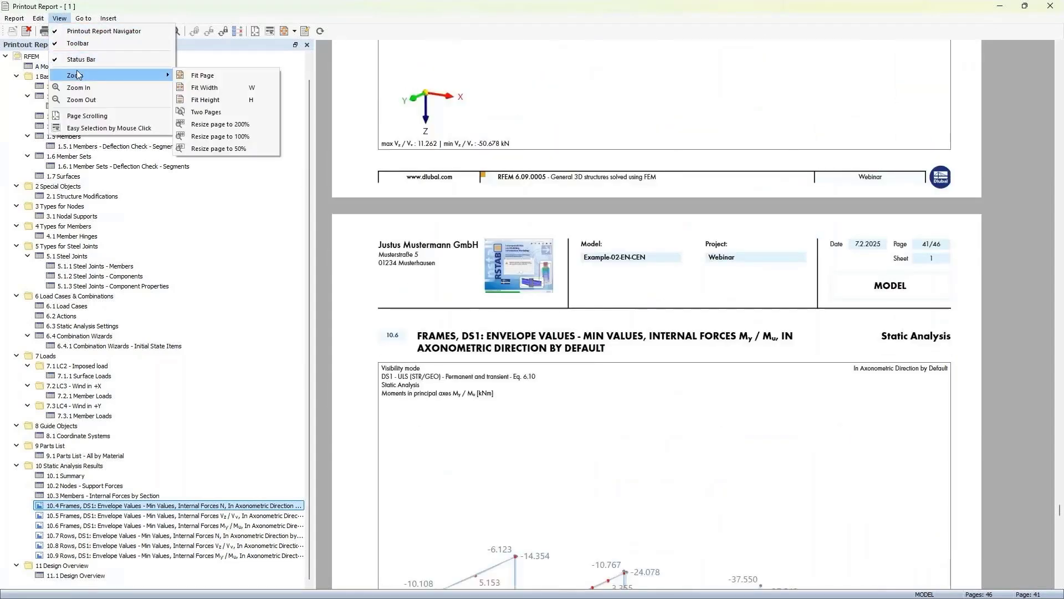
left_click(211, 78)
scroll(651, 259, "down", 5)
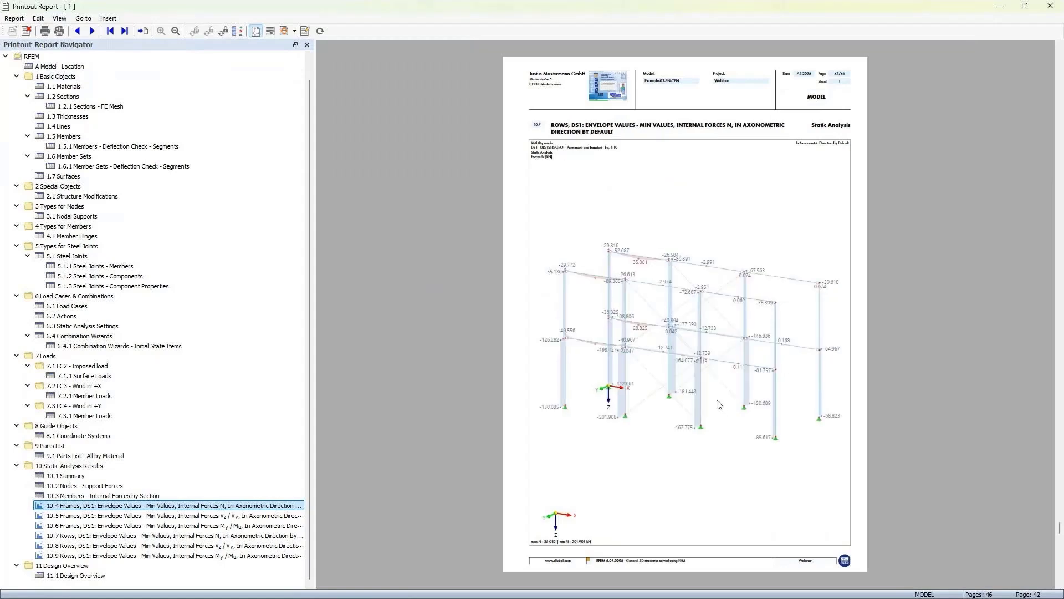
scroll(719, 404, "up", 2)
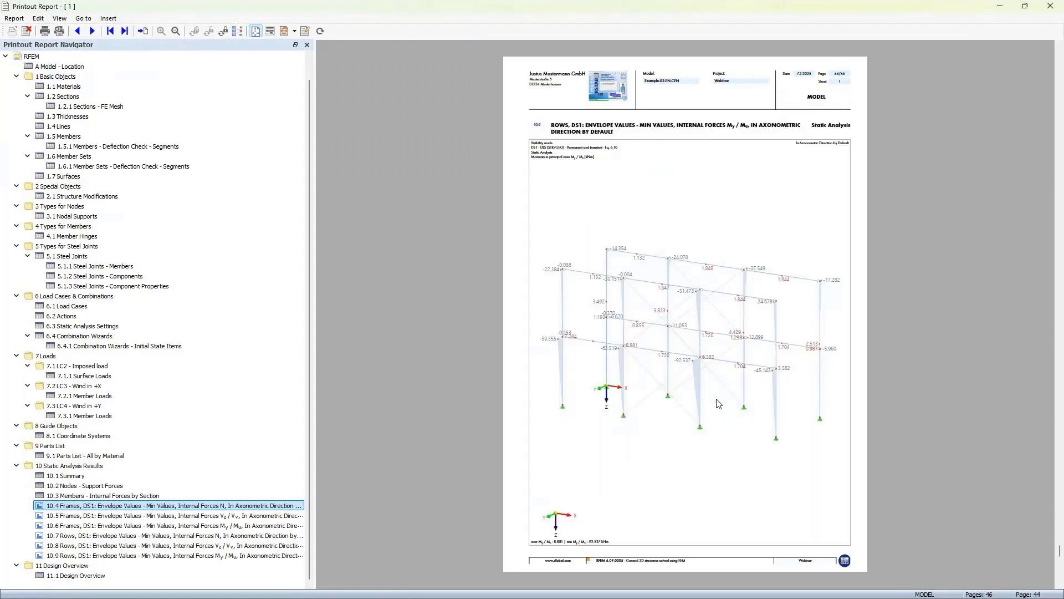
scroll(718, 404, "down", 2)
scroll(718, 404, "up", 2)
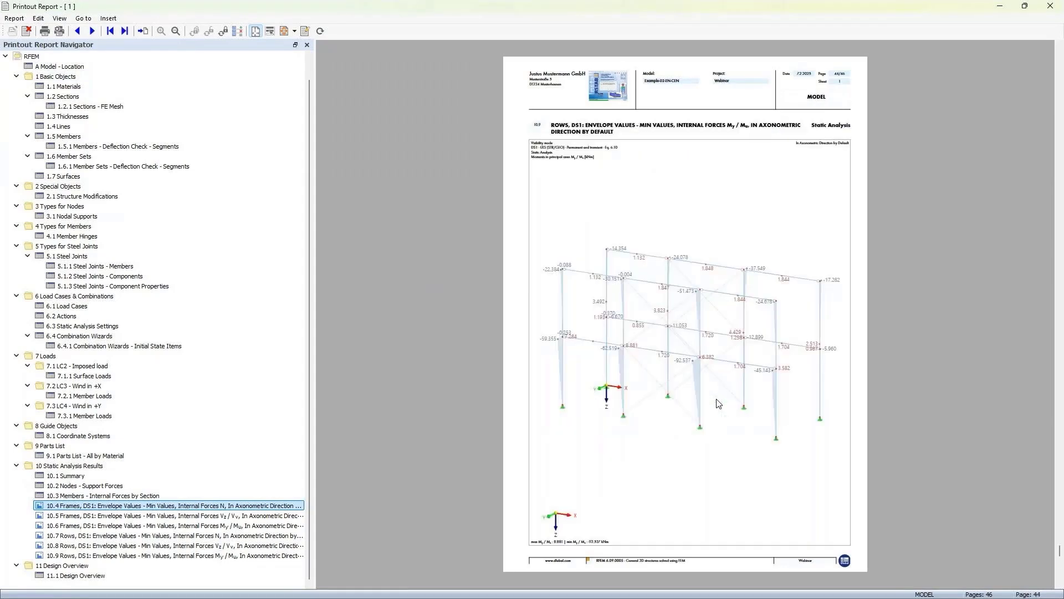
- Open the report's existing Multi-print for editing, starting from the Rows picture of shear forces Vz / Vv
left_click(131, 546)
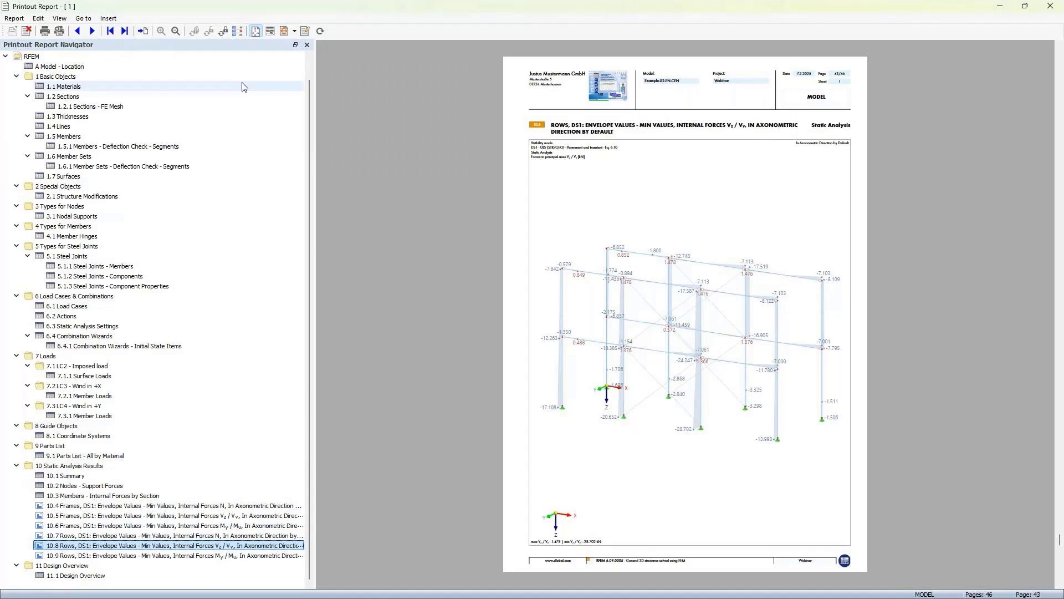
left_click(237, 31)
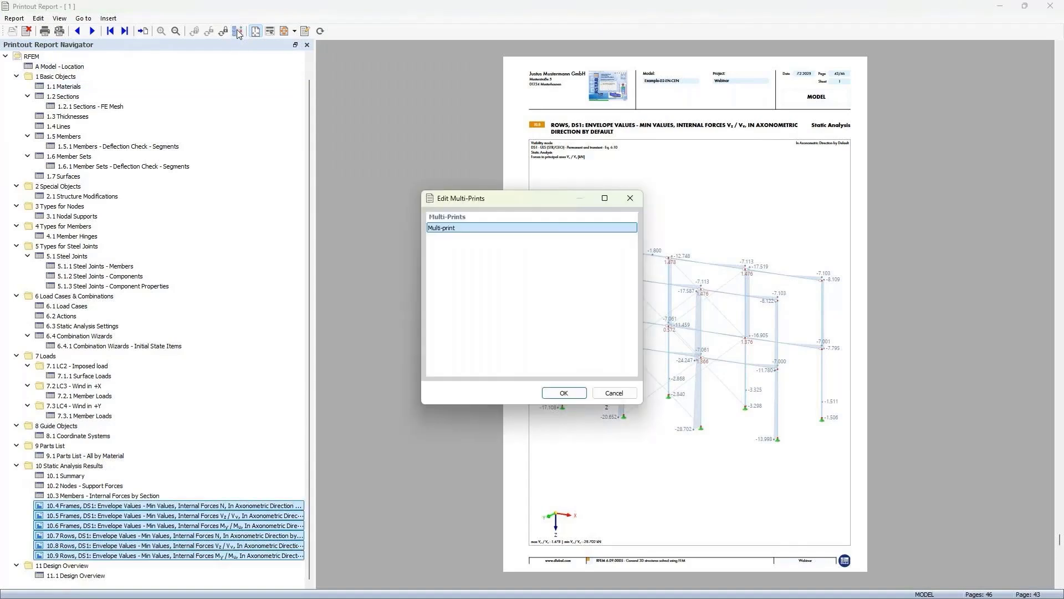
left_click(564, 393)
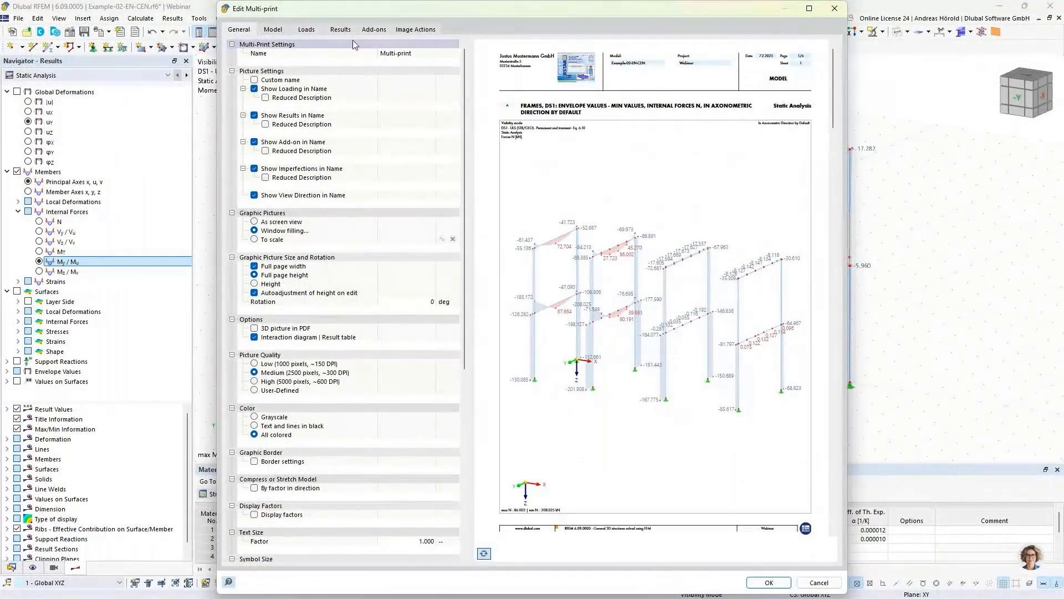
- Add the member internal forces Vy / Vu, MT and Mz / Mv to the results printed by the multi-print
left_click(374, 30)
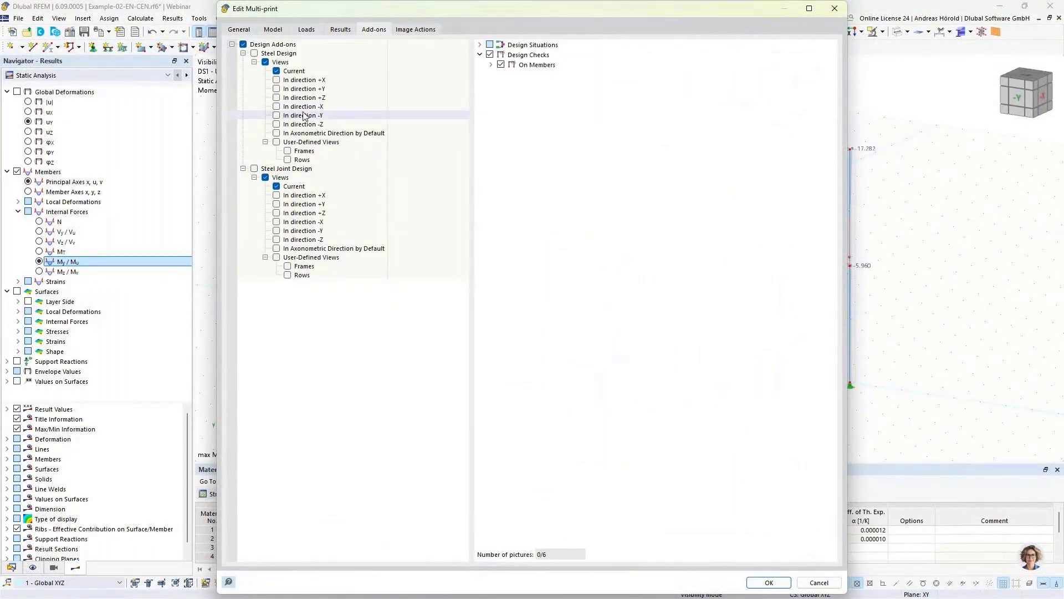
left_click(340, 30)
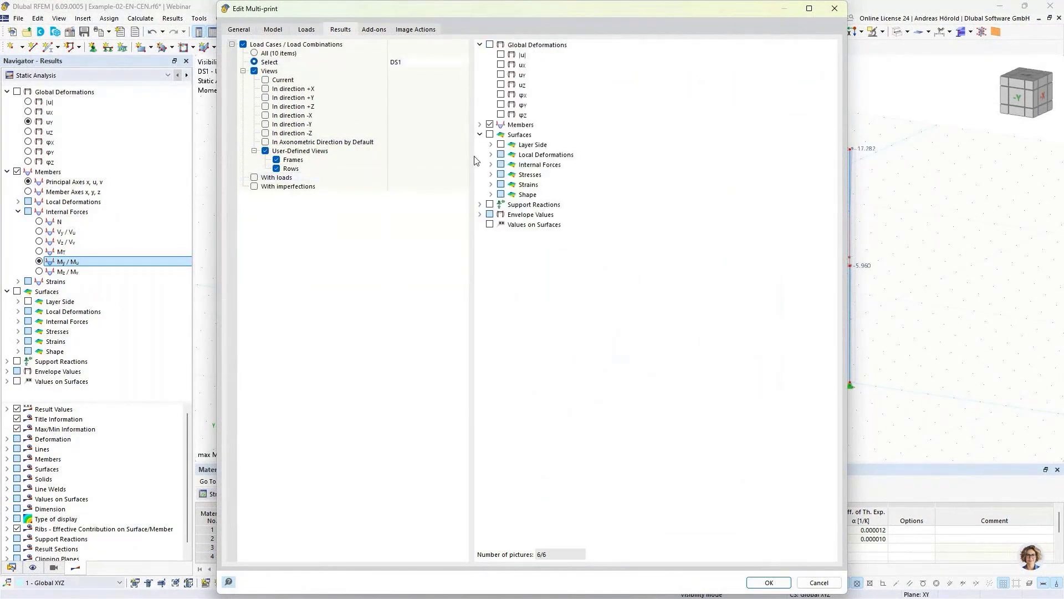
left_click(481, 125)
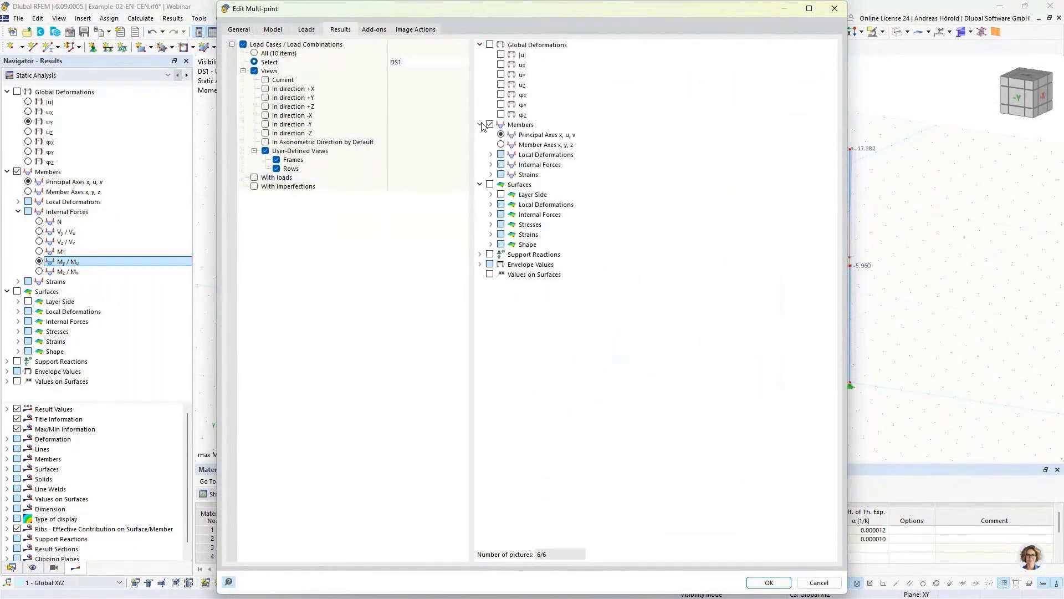
left_click(490, 164)
left_click(511, 184)
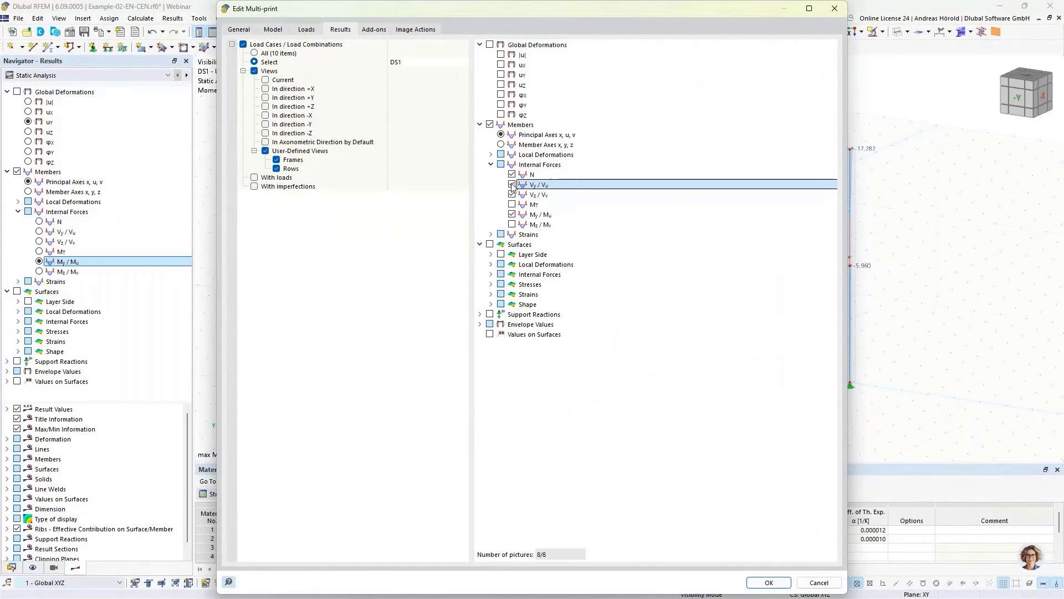
left_click(512, 205)
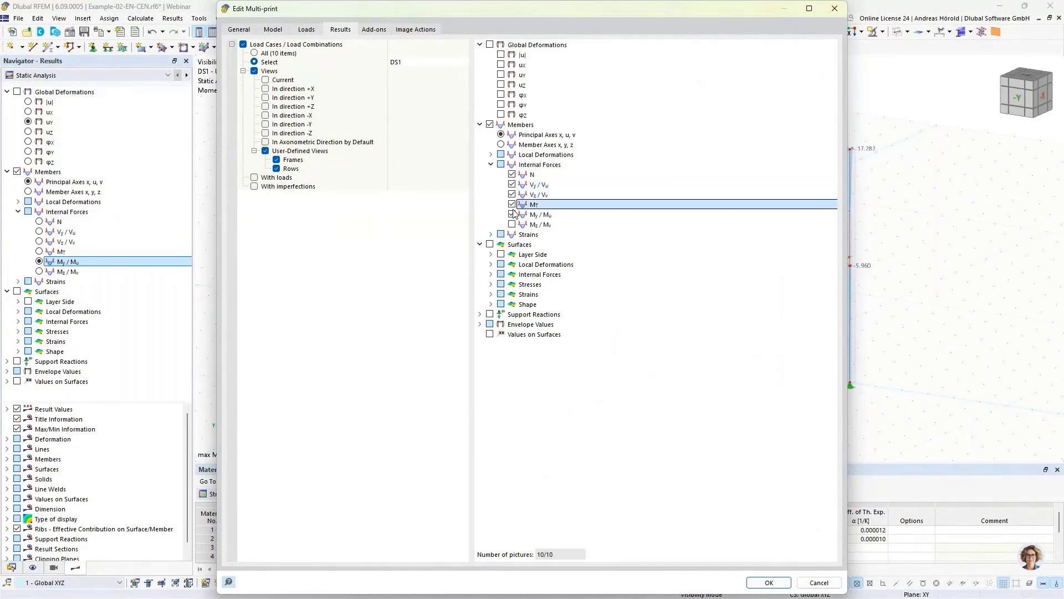
left_click(511, 224)
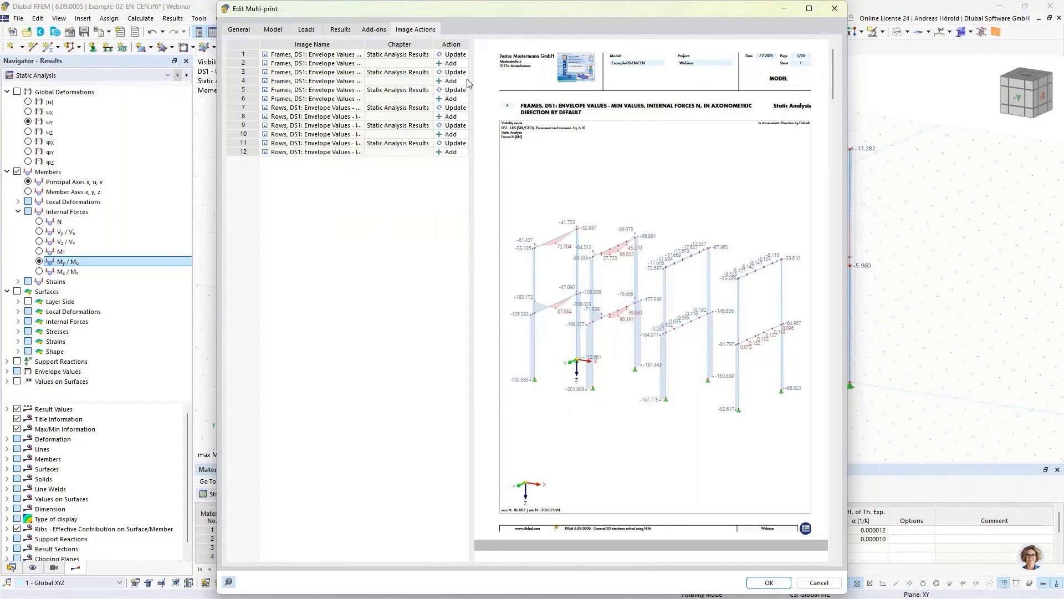
- Widen the multi-print dialog and examine the action choices available for the first Frames image, leaving it on Update
left_click(239, 135)
left_click_drag(218, 157, 72, 157)
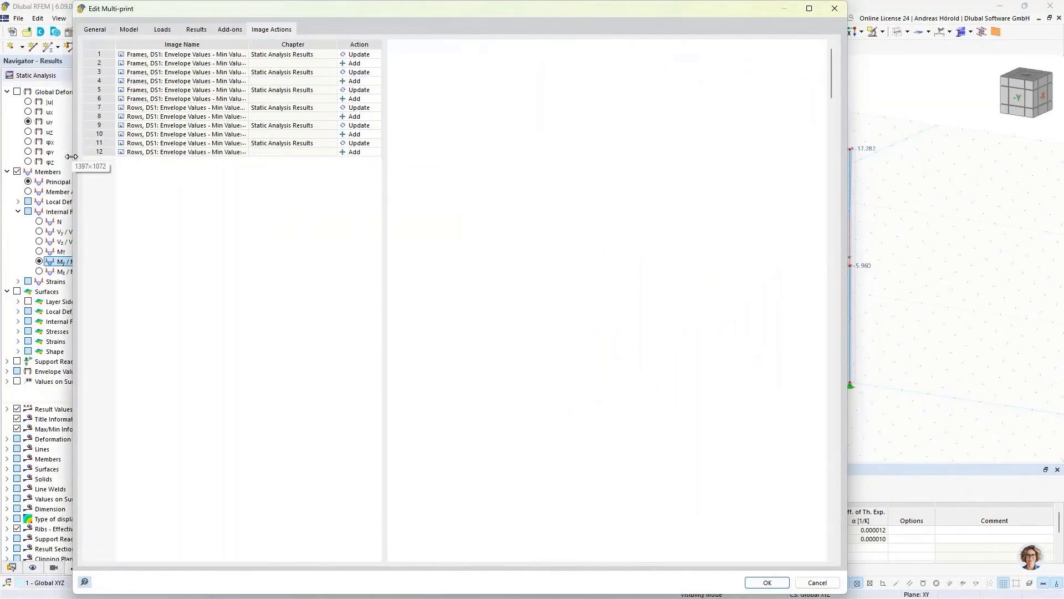
left_click(362, 55)
left_click(362, 55)
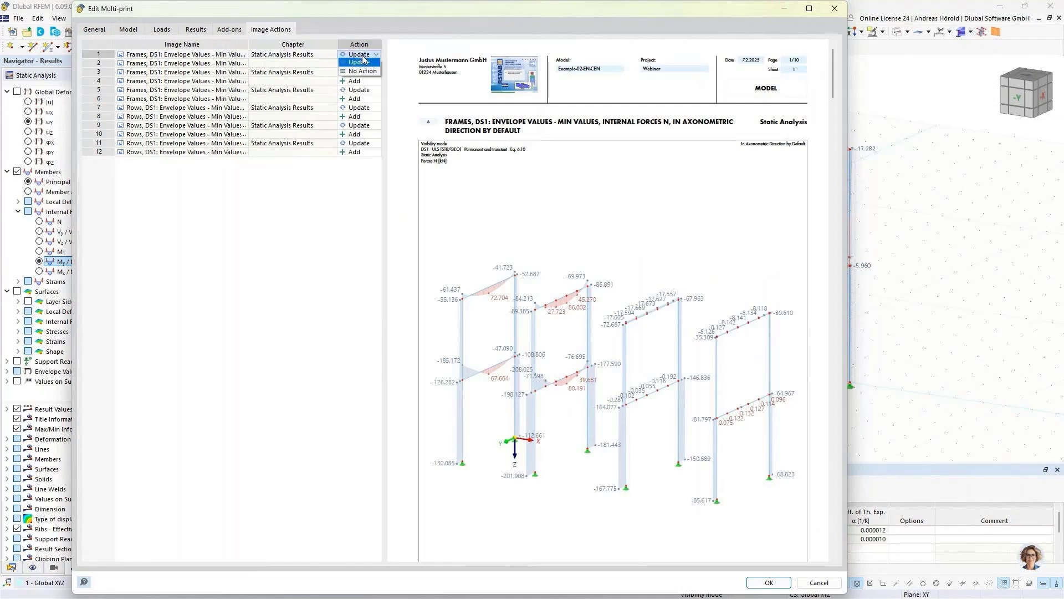
left_click(356, 179)
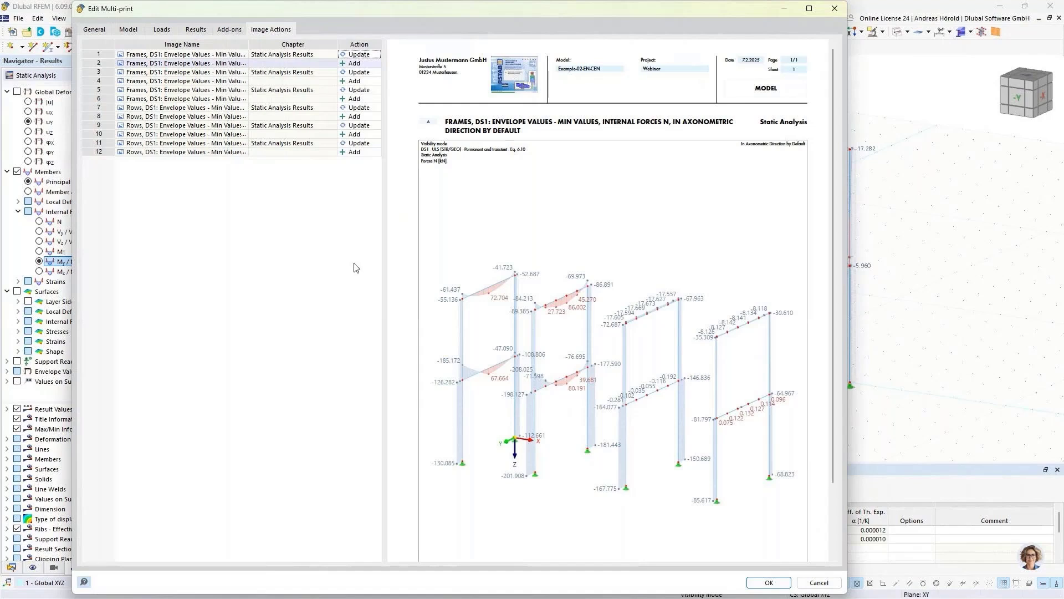
- Set the multi-print pictures' color to Grayscale, check the image actions again and apply the edited multi-print
left_click(94, 30)
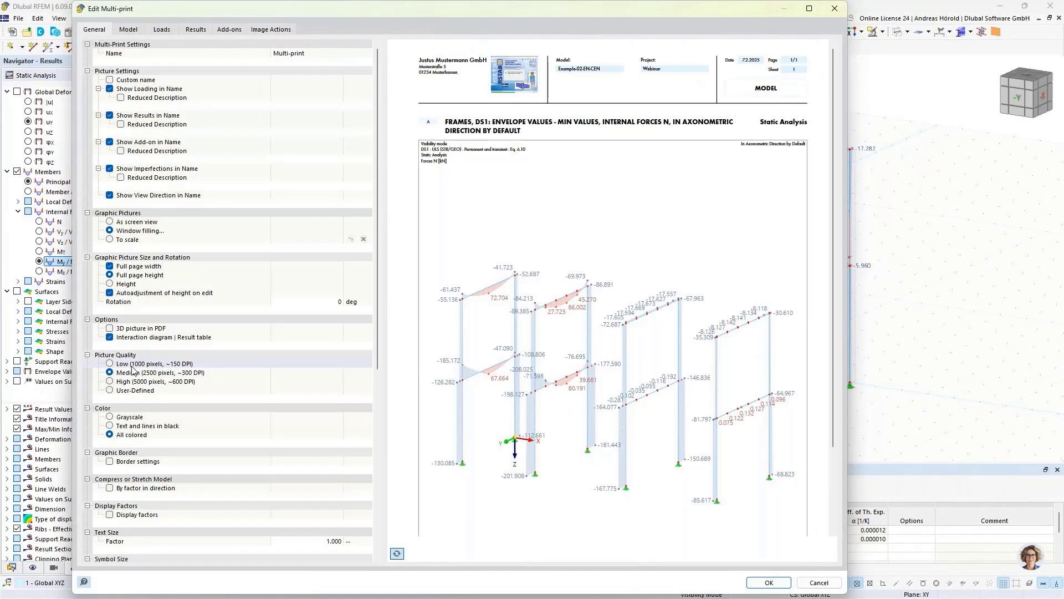
scroll(133, 369, "down", 1)
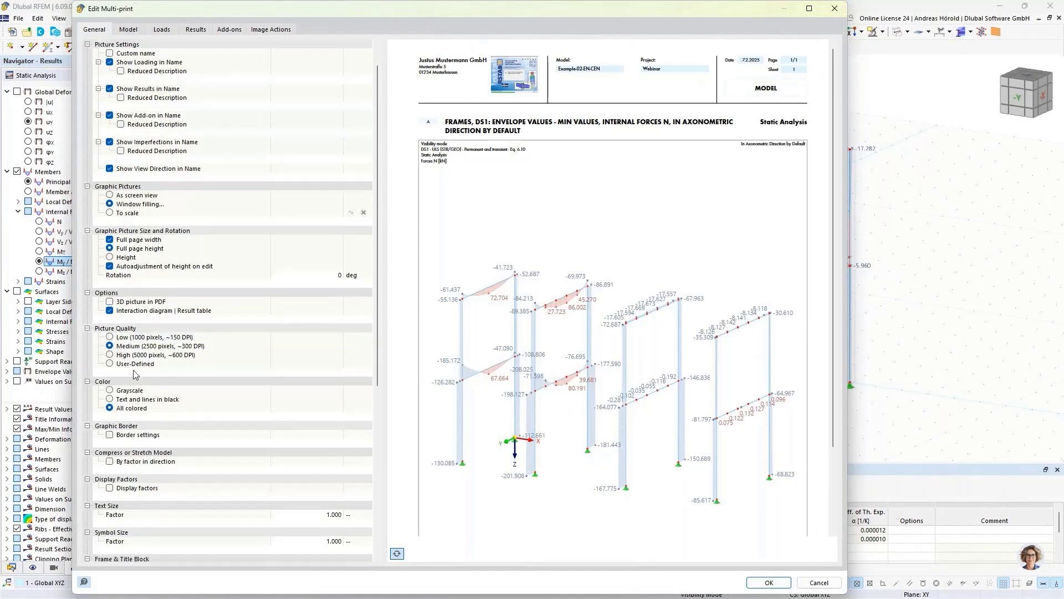
left_click(110, 392)
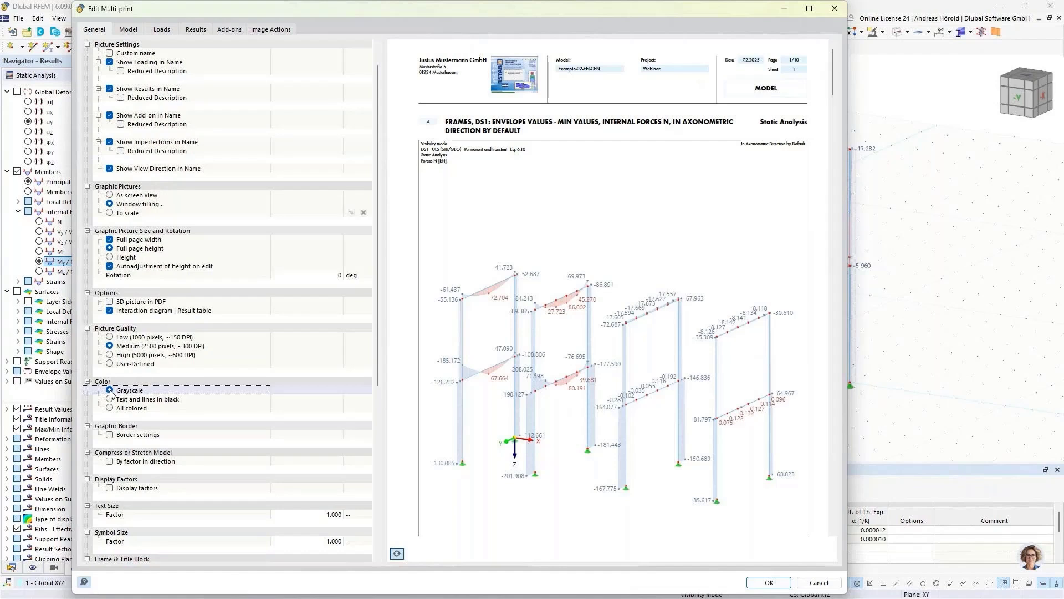
left_click(271, 29)
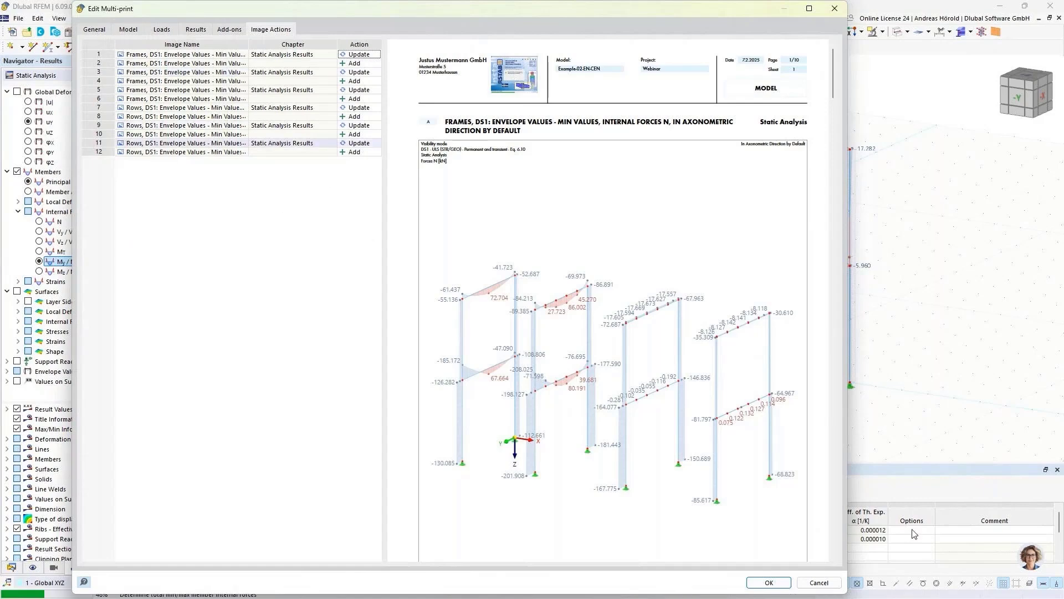
left_click(762, 580)
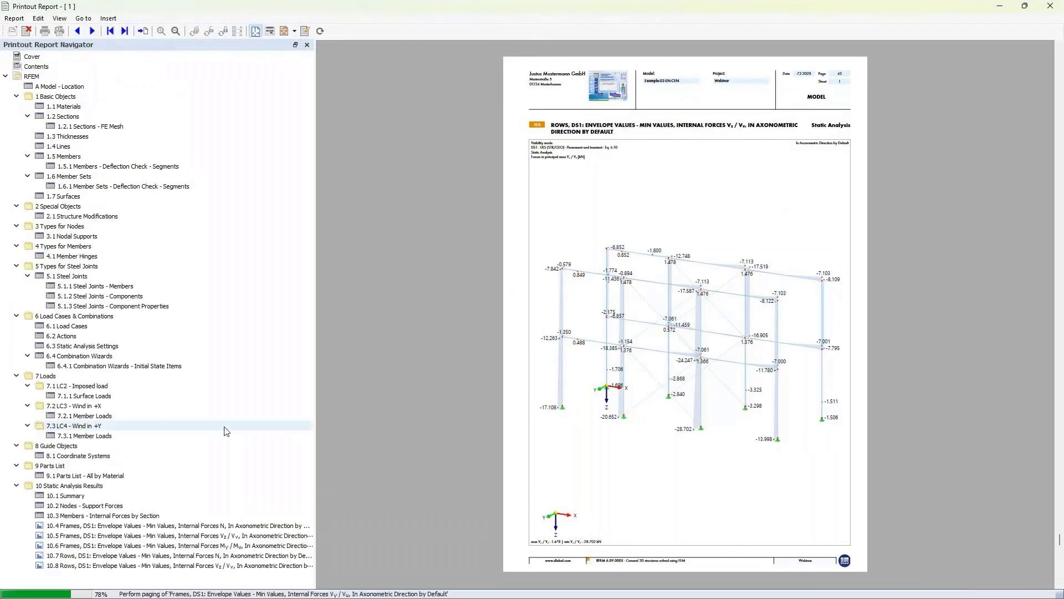
- Review the updated Frames pictures of N, Vz / Vv and My / Mu in the printout report's static analysis results
scroll(226, 432, "down", 3)
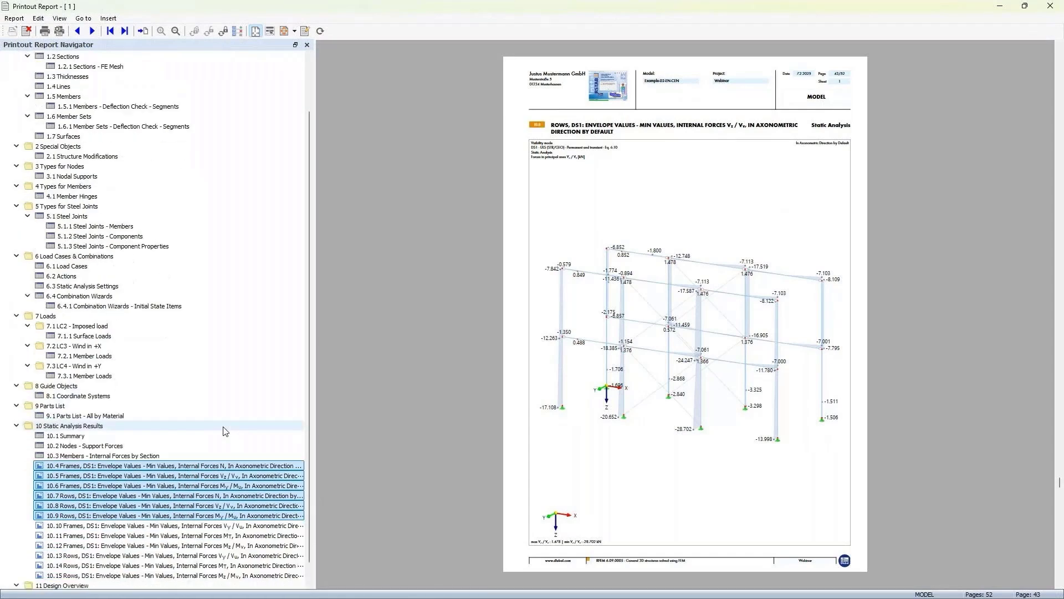
scroll(171, 456, "up", 3)
left_click(173, 450)
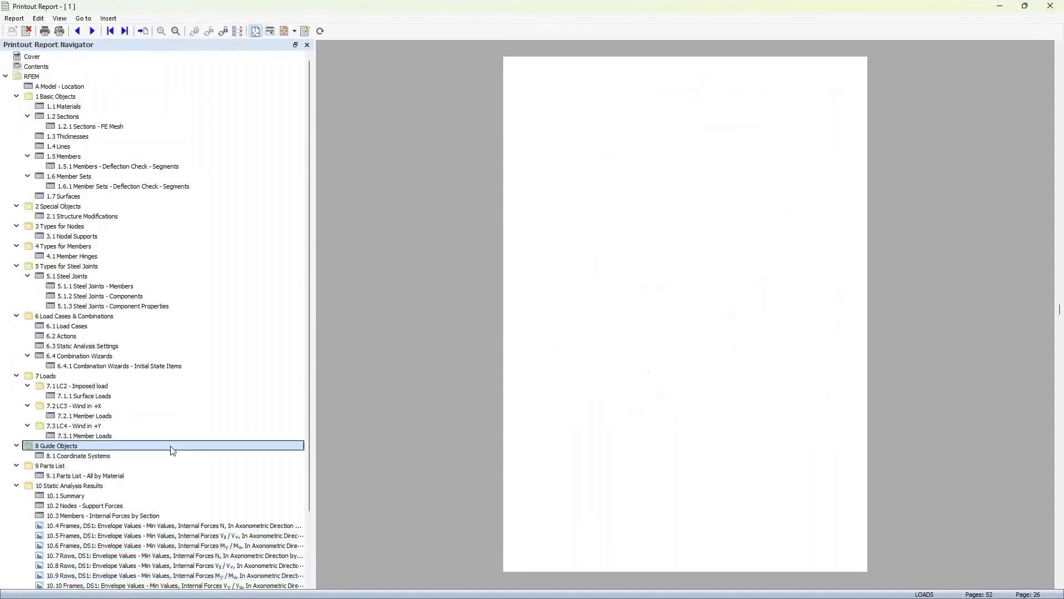
left_click(161, 526)
scroll(224, 477, "down", 3)
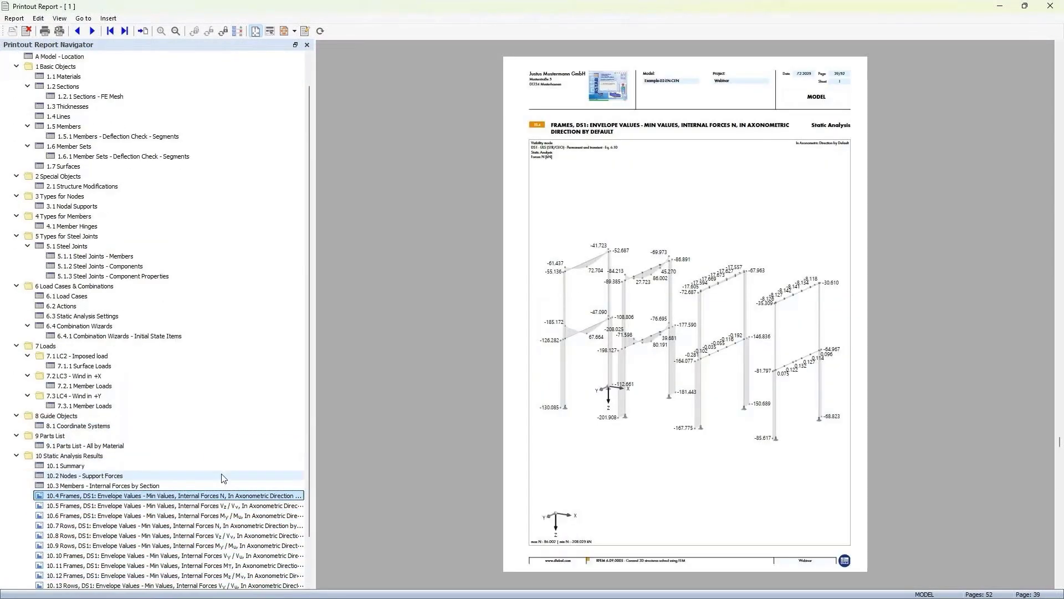
left_click(231, 457)
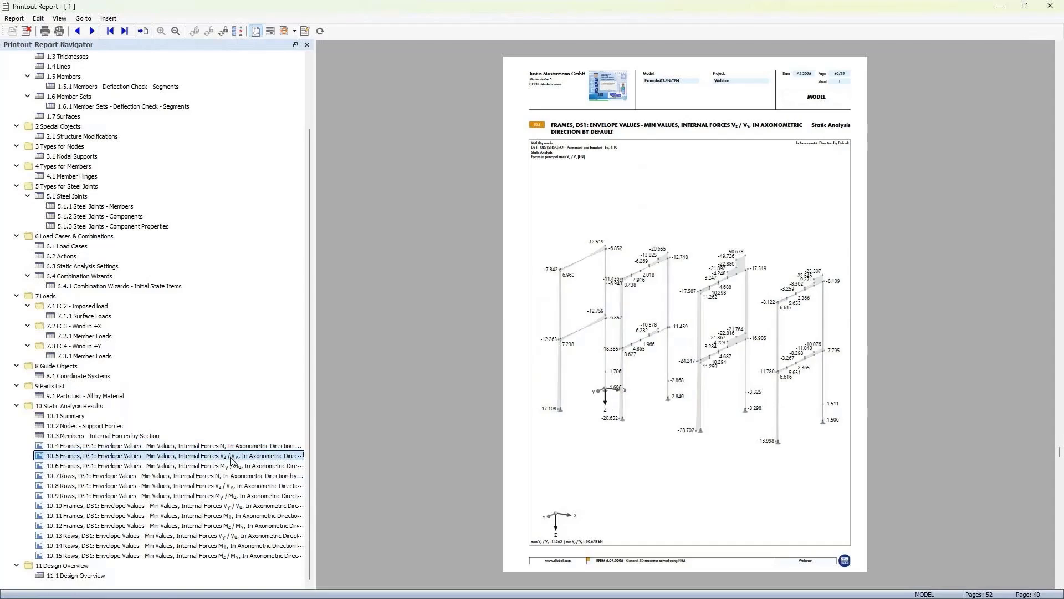
left_click(229, 466)
- Review the Rows pictures of N, Vz / Vv and My / Mu and the added Frames pictures of Vy / Vu, MT and Mz / Mv
left_click(227, 476)
left_click(227, 485)
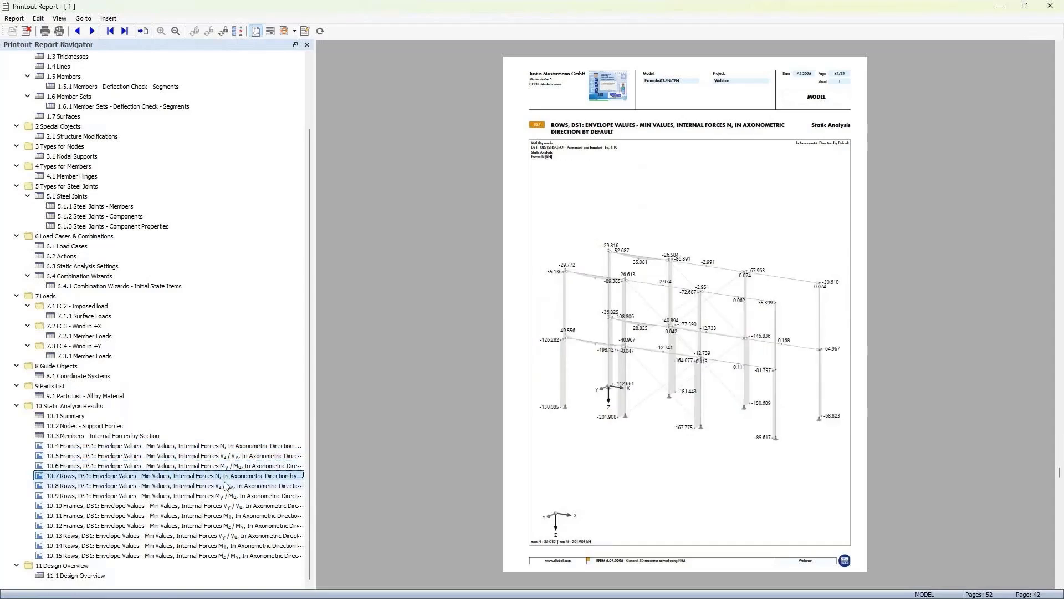
left_click(226, 495)
left_click(224, 505)
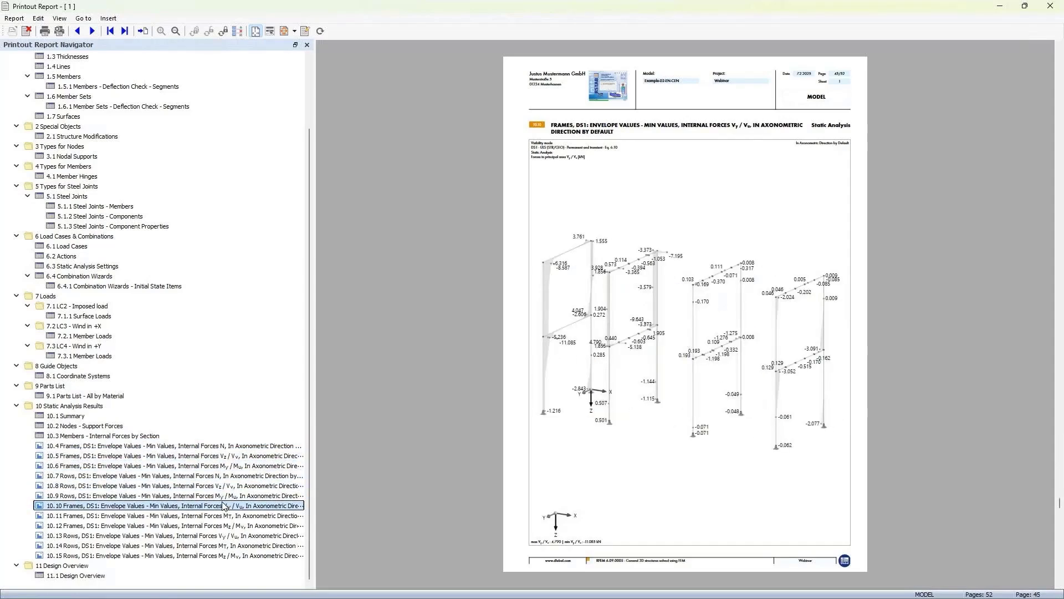
left_click(224, 516)
left_click(222, 526)
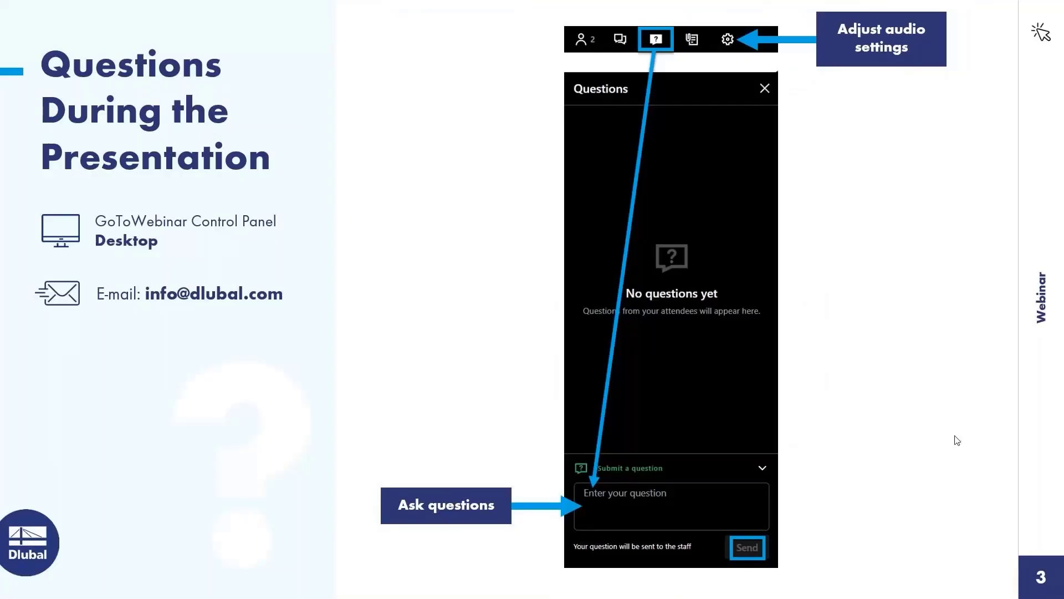
left_click(944, 395)
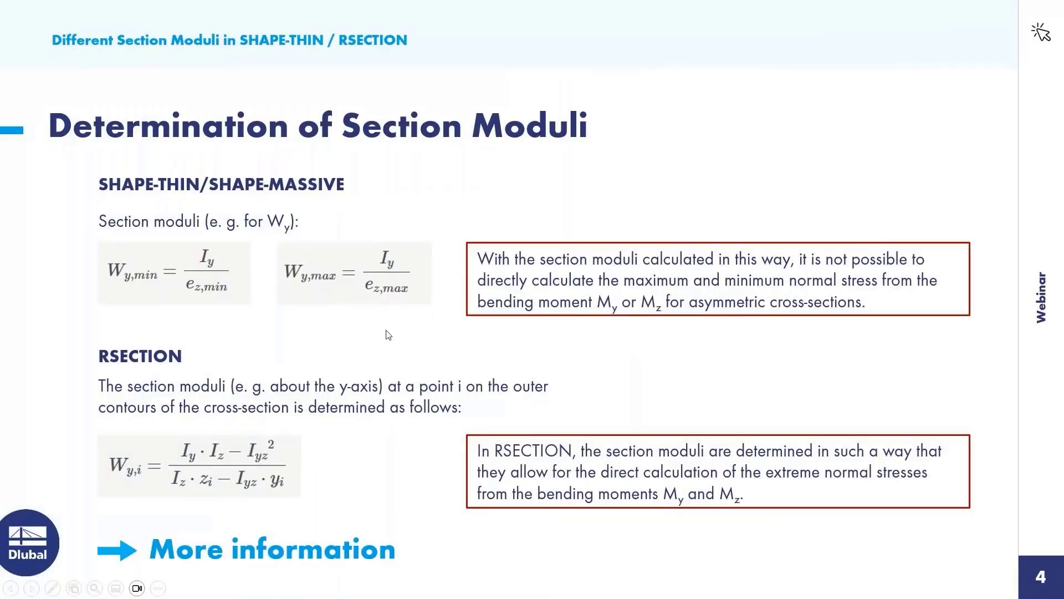
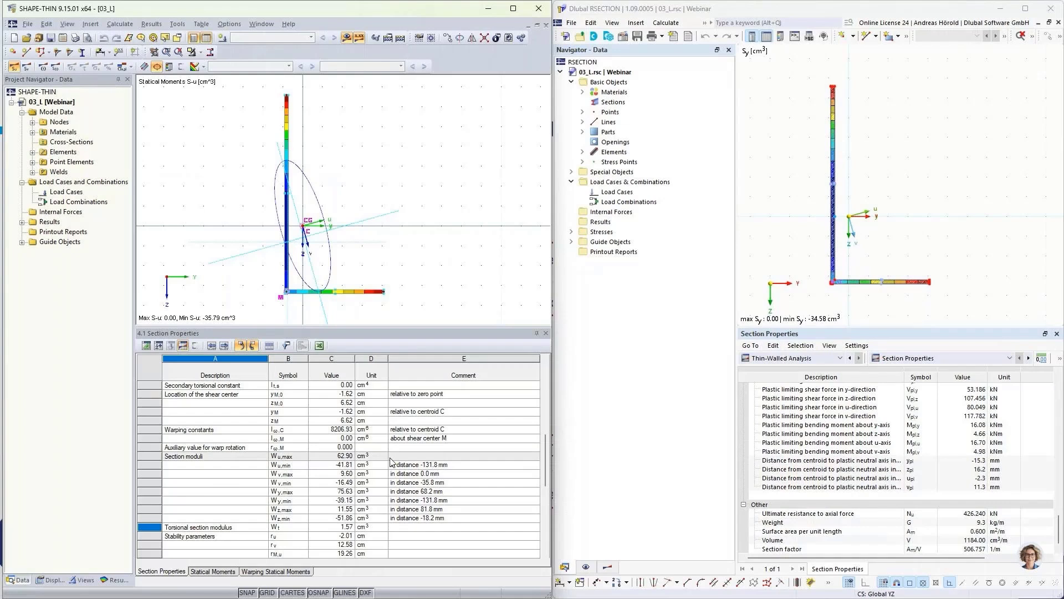
- Compare the L-section's moments of inertia about the y and z axes between the SHAPE-THIN and RSECTION section properties tables
left_click(340, 457)
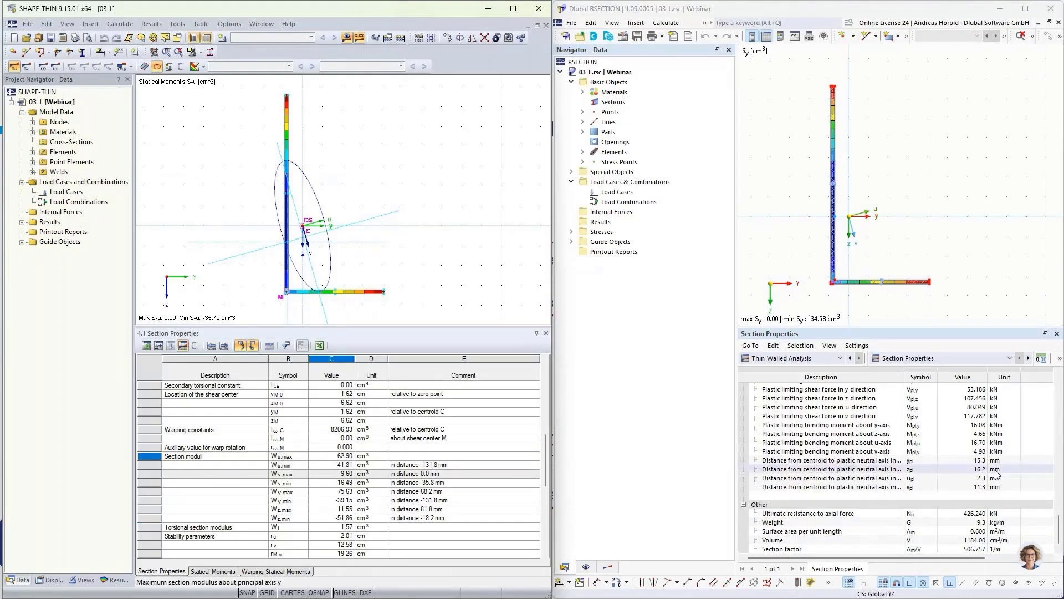
scroll(308, 453, "up", 9)
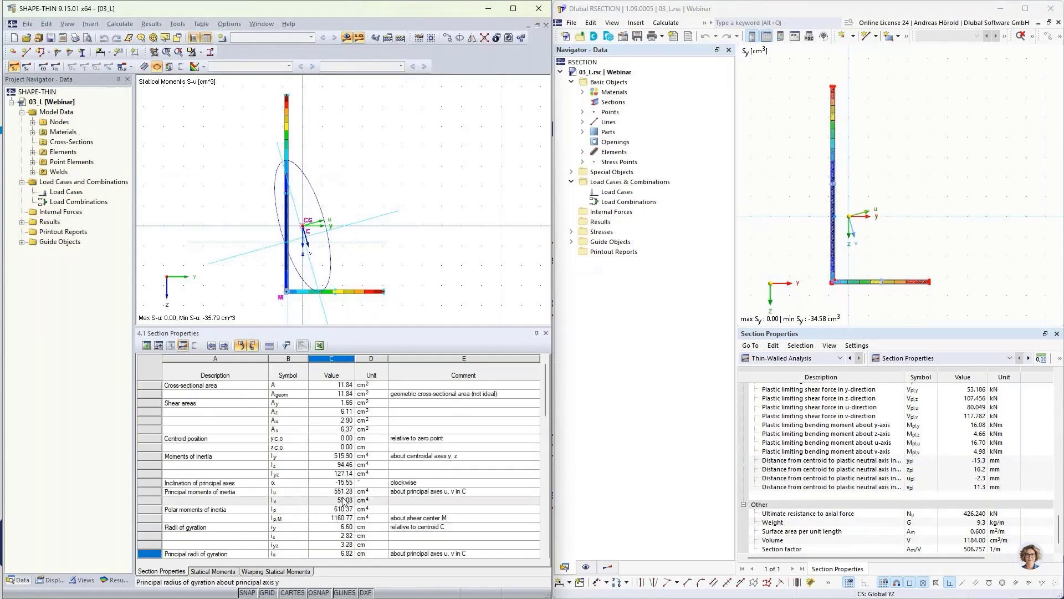
left_click(333, 456)
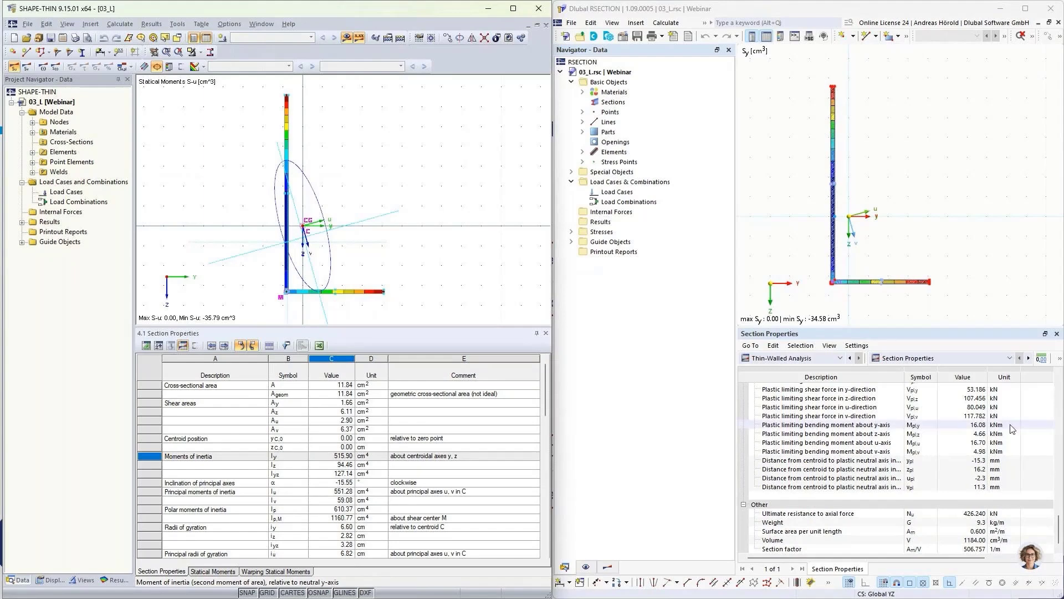
scroll(945, 441, "up", 9)
scroll(946, 440, "up", 10)
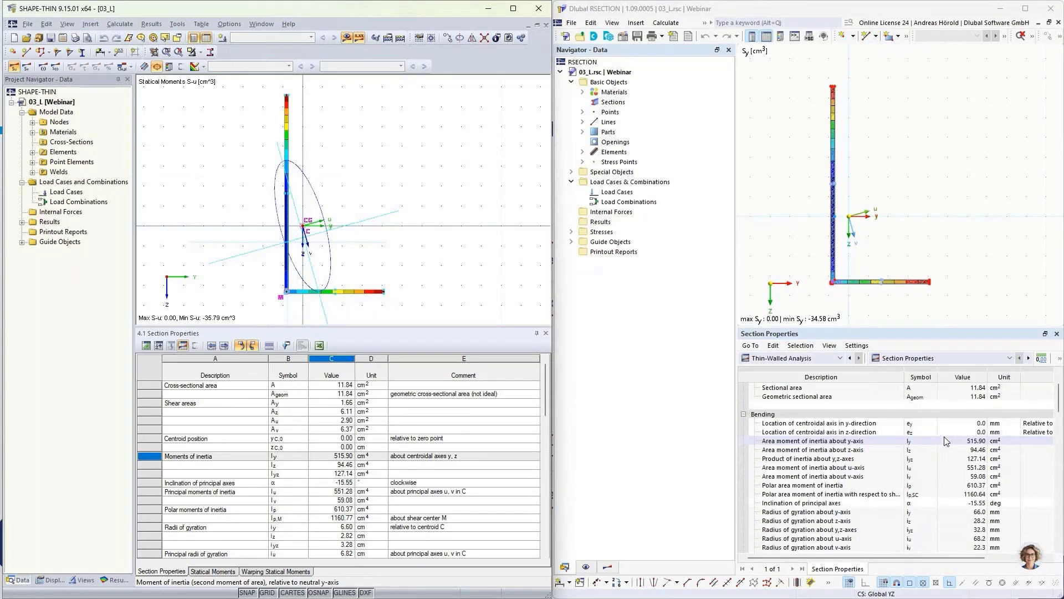
left_click(967, 485)
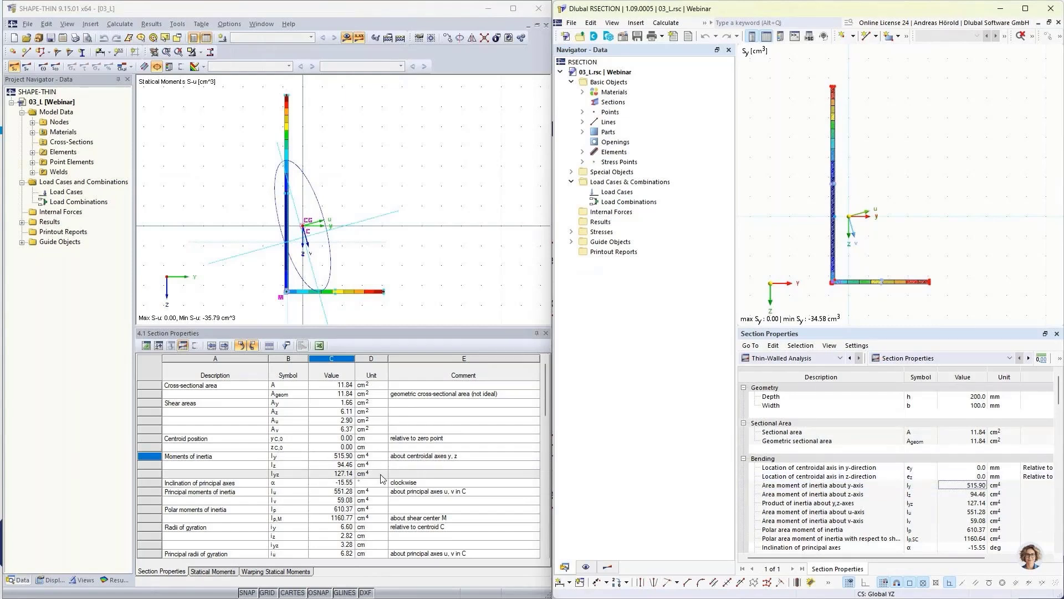
left_click(336, 467)
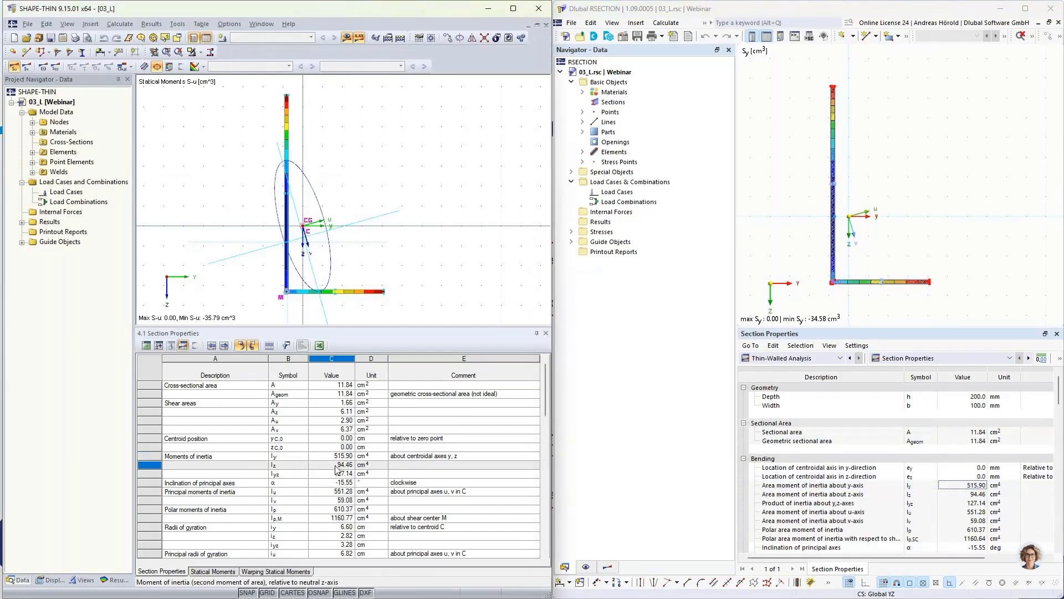
left_click(979, 502)
left_click(978, 494)
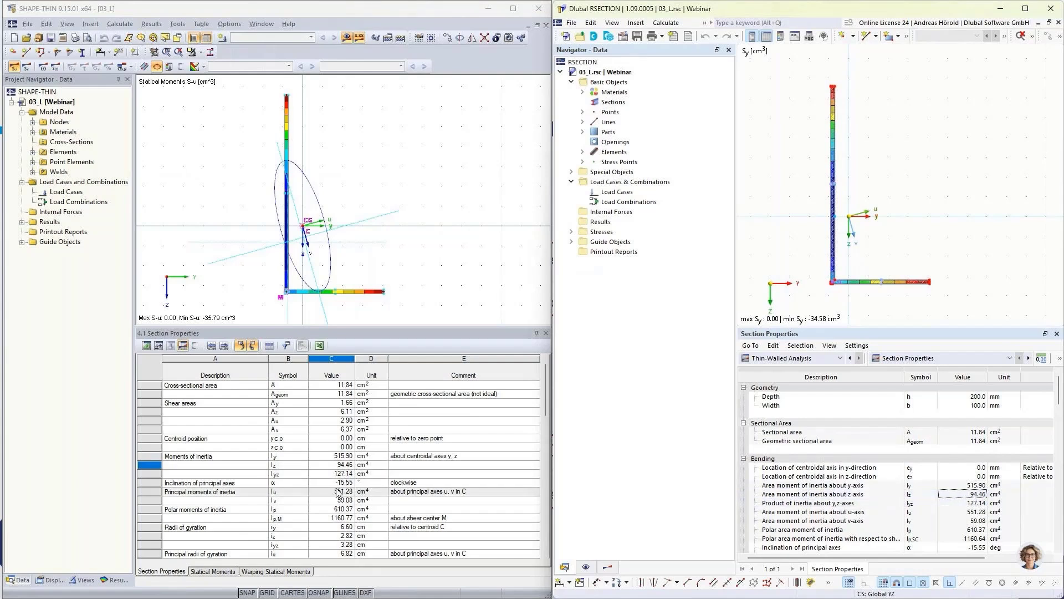
- Compare the L-section's elastic section moduli in SHAPE-THIN and RSECTION, particularly the maximum modulus about the y-axis
scroll(341, 478, "down", 10)
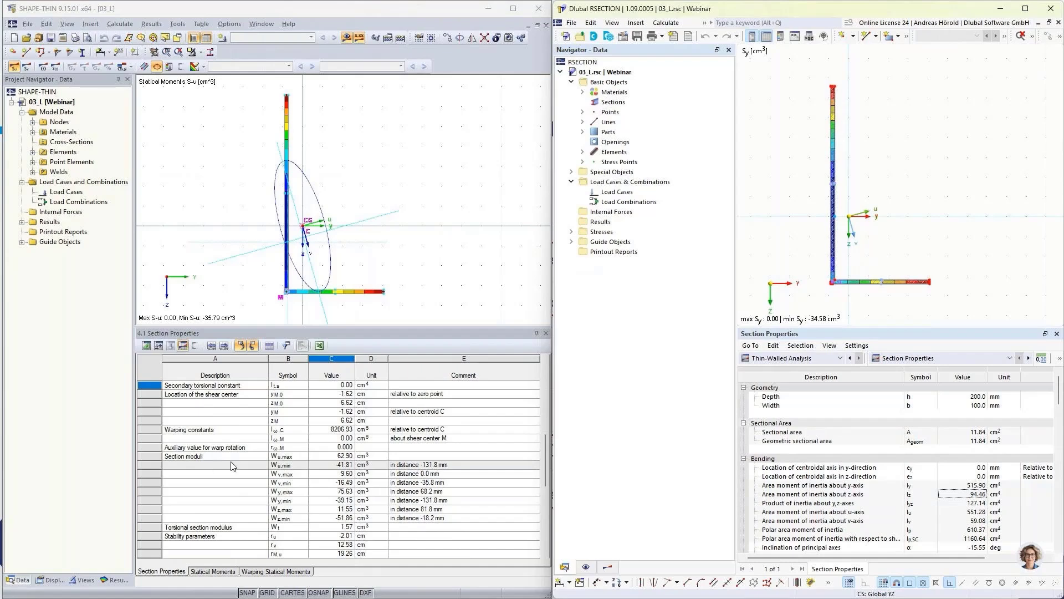
scroll(1027, 496, "down", 10)
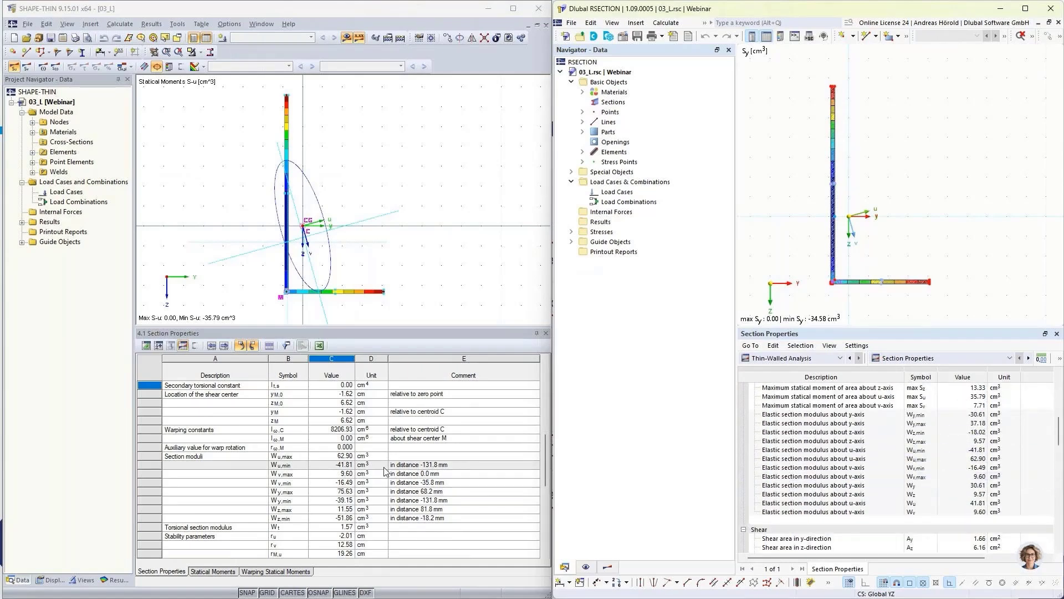
left_click(289, 492)
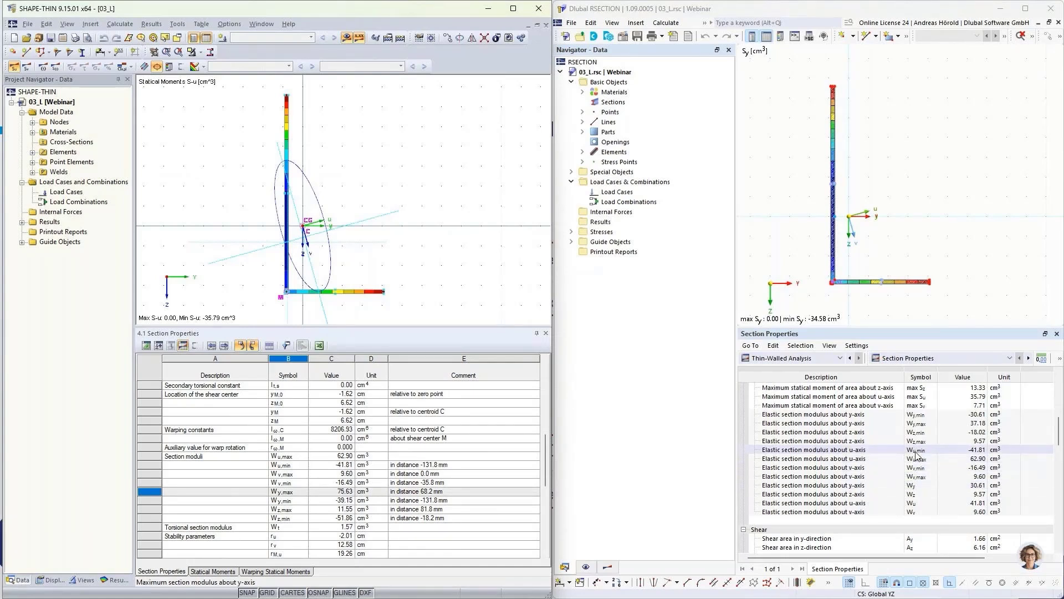
left_click(972, 424)
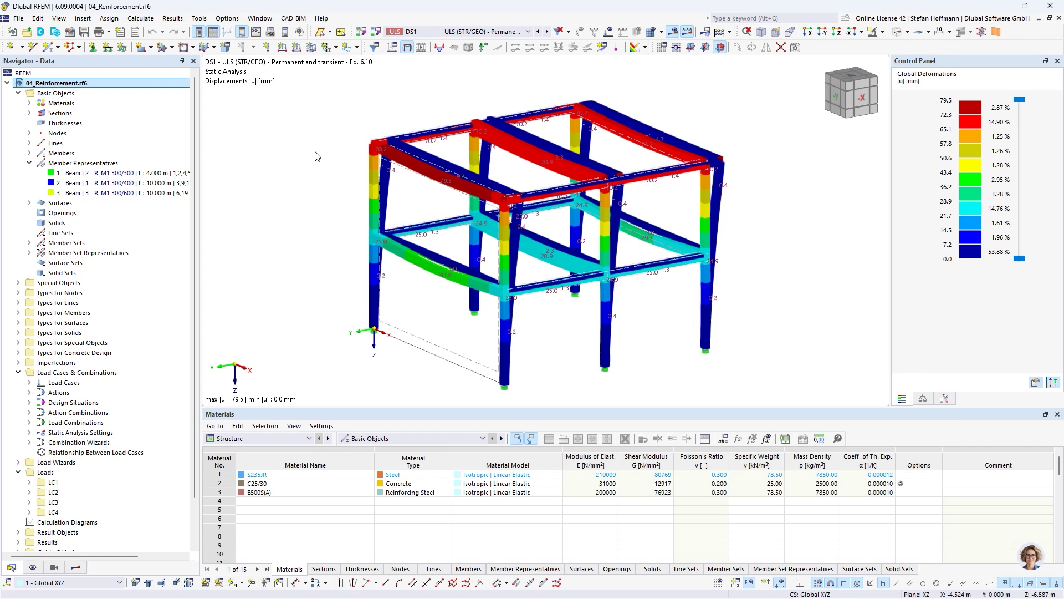
- Identify the R_M1 300/400 and R_M1 300/600 beam member representatives in the model and open the 300/400 representative's longitudinal reinforcement
left_click(77, 185)
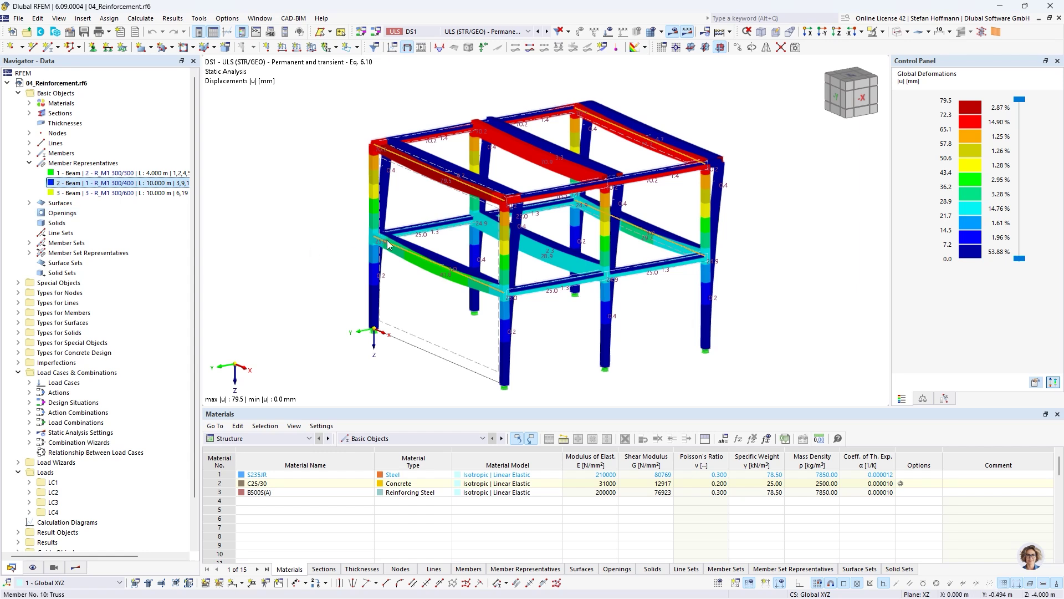
left_click(81, 196)
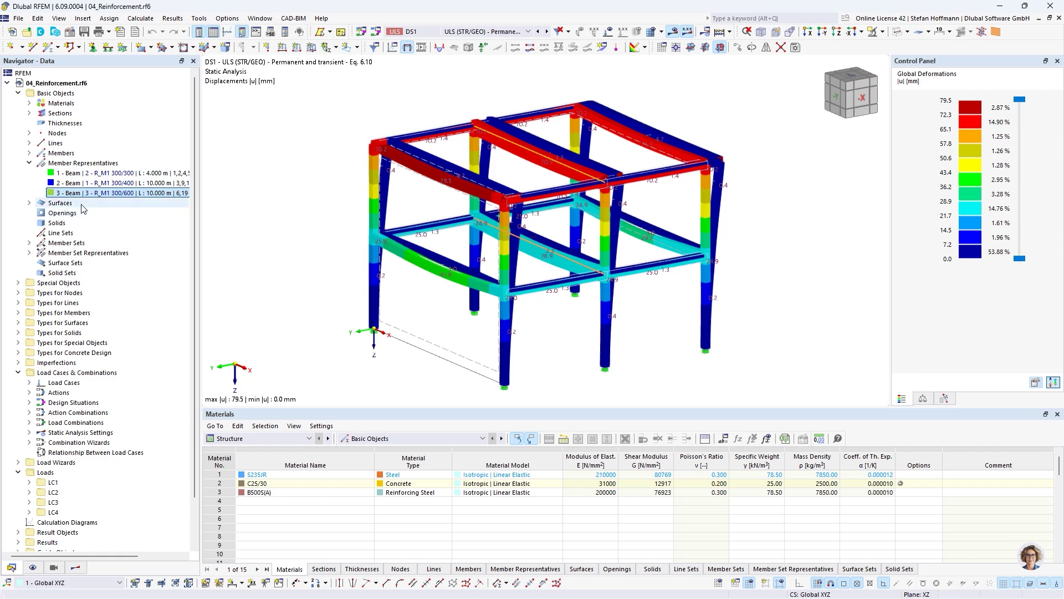
left_click(68, 184)
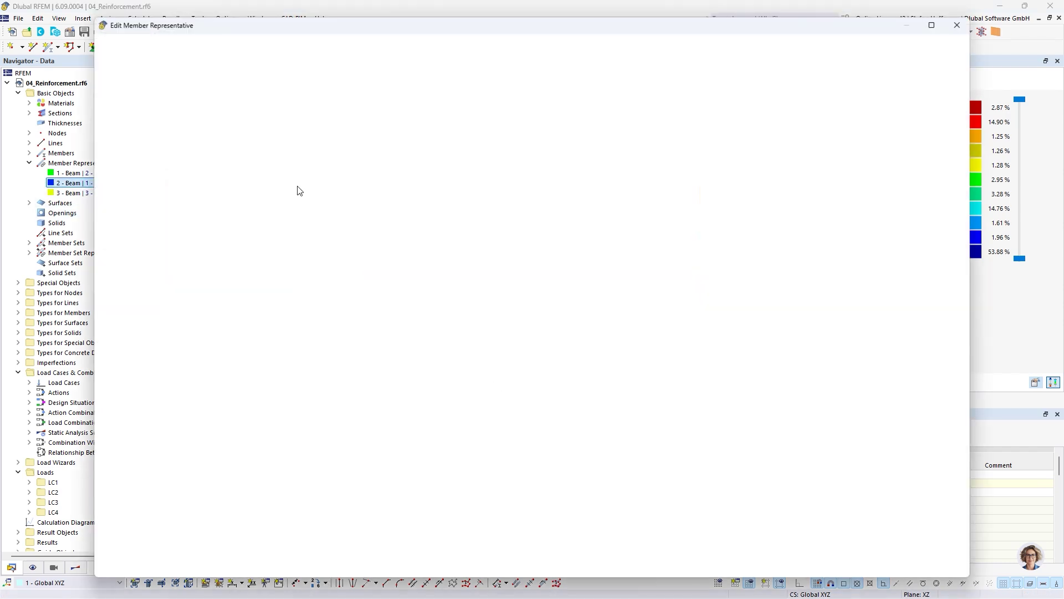
left_click(504, 80)
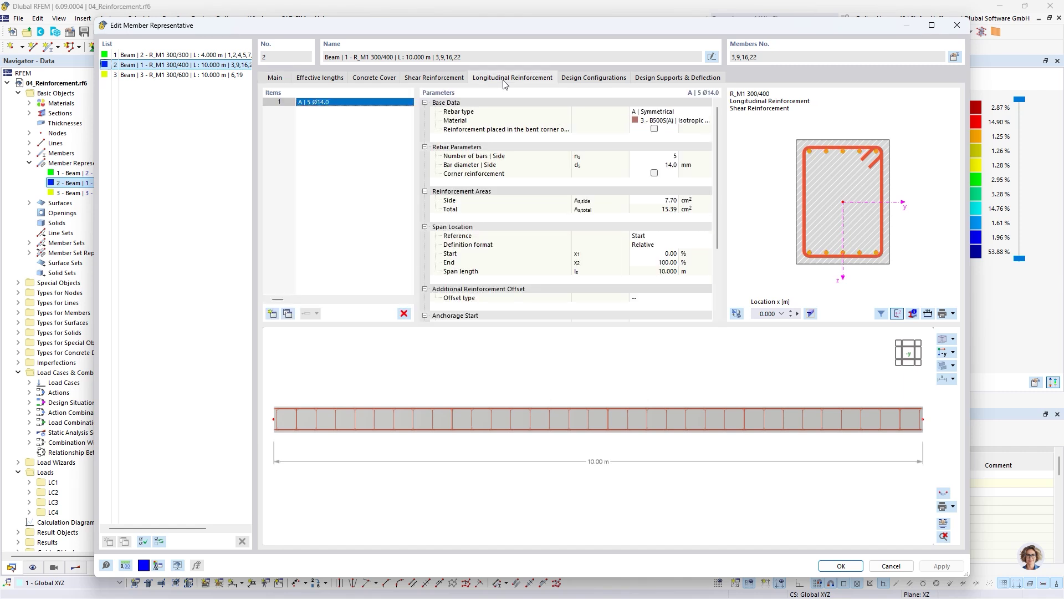
left_click_drag(764, 59, 731, 60)
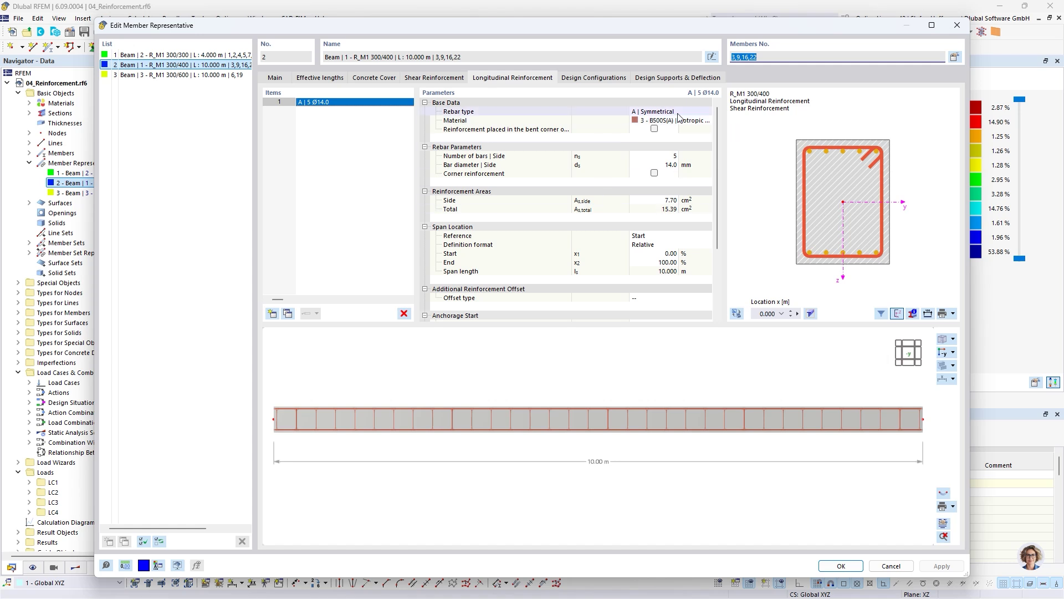
- Set the side bar diameter of the R_M1 300/400 member representative to automatic determination and check its diameter limits
left_click(668, 157)
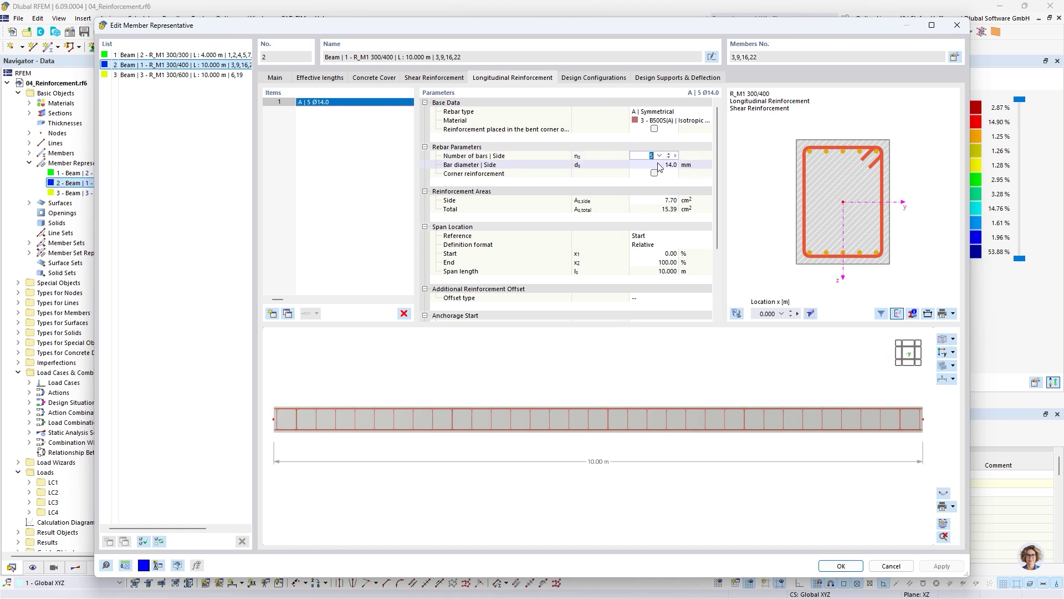
left_click(660, 165)
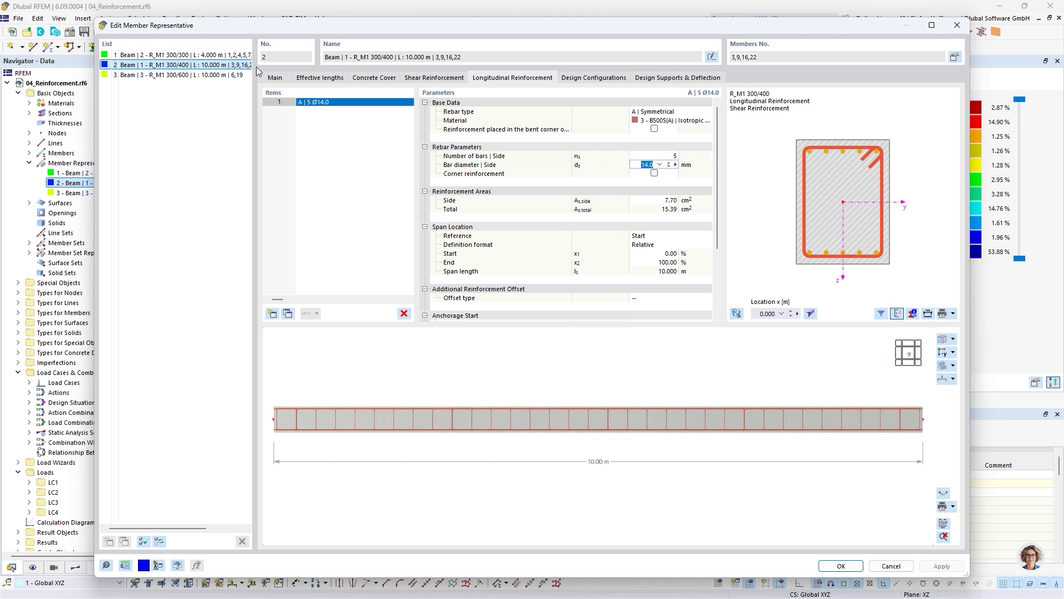
left_click(659, 165)
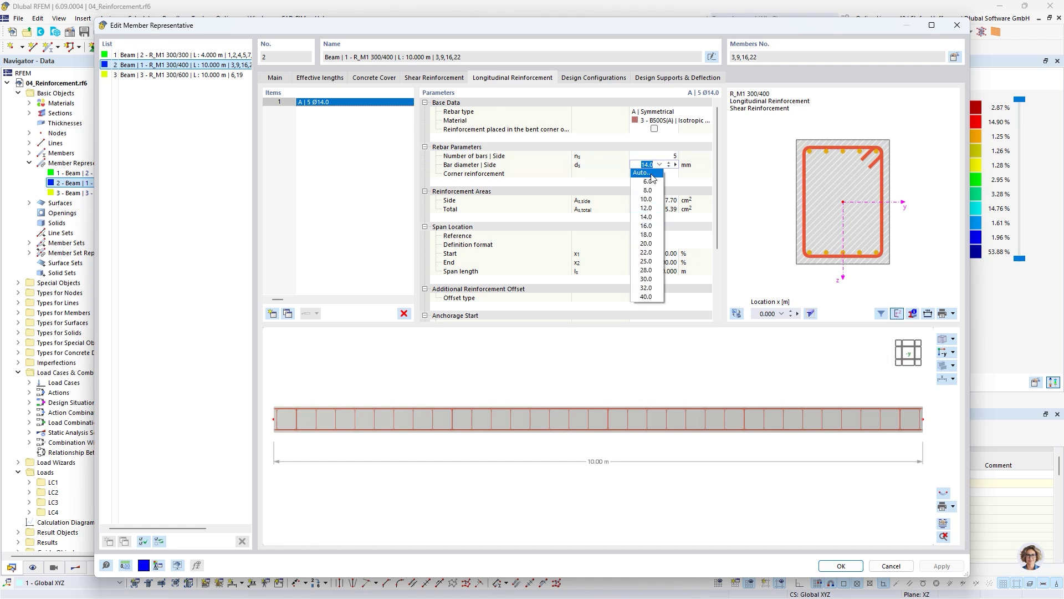
left_click(642, 173)
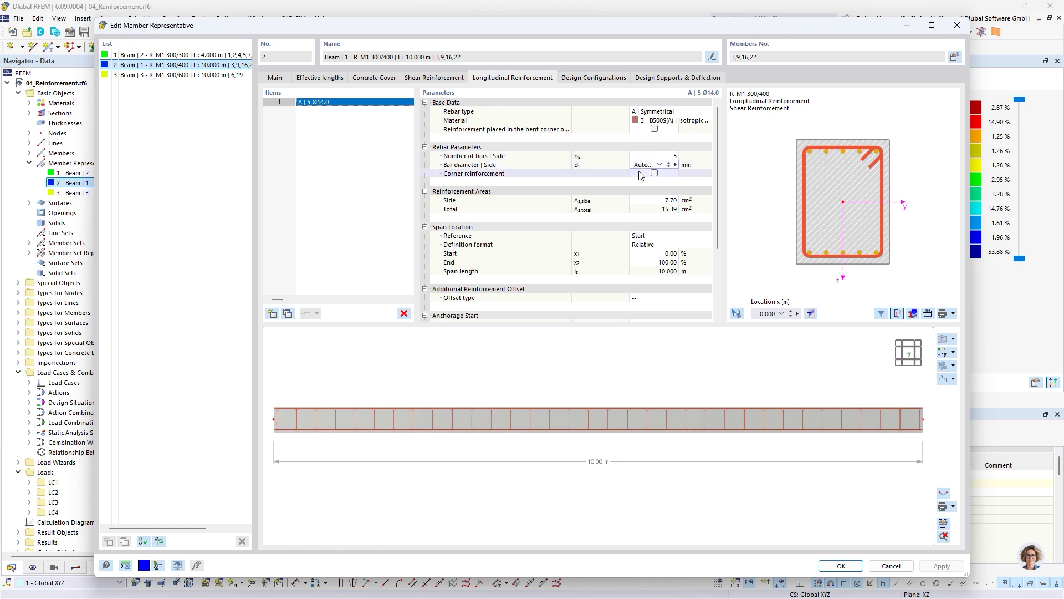
left_click(652, 156)
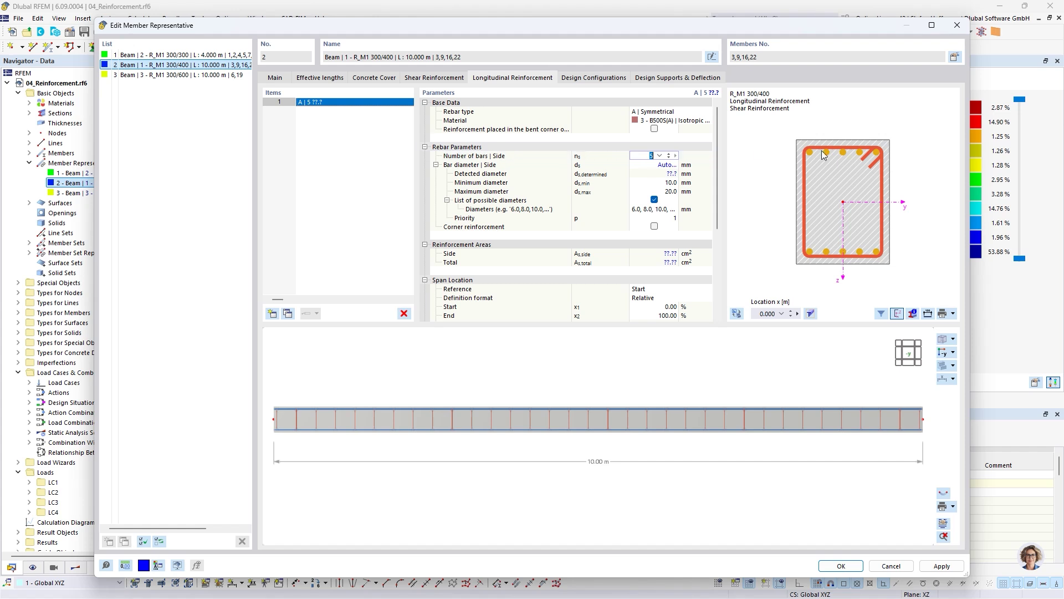
left_click(665, 192)
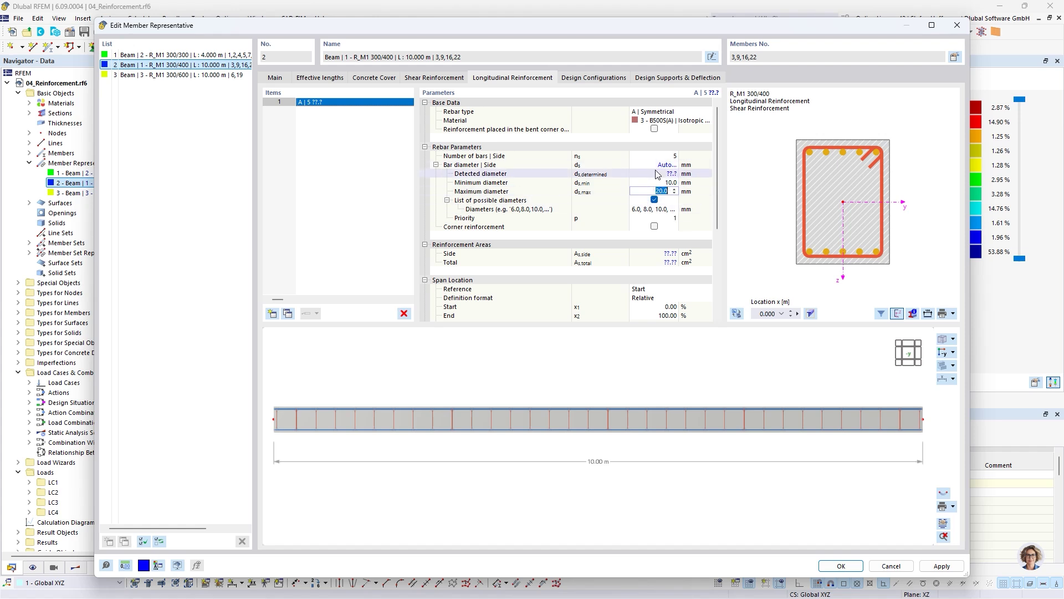
- For the R_M1 300/600 member representative, set the number of side bars to automatic with a maximum of 4, and save the reinforcement changes
left_click(128, 75)
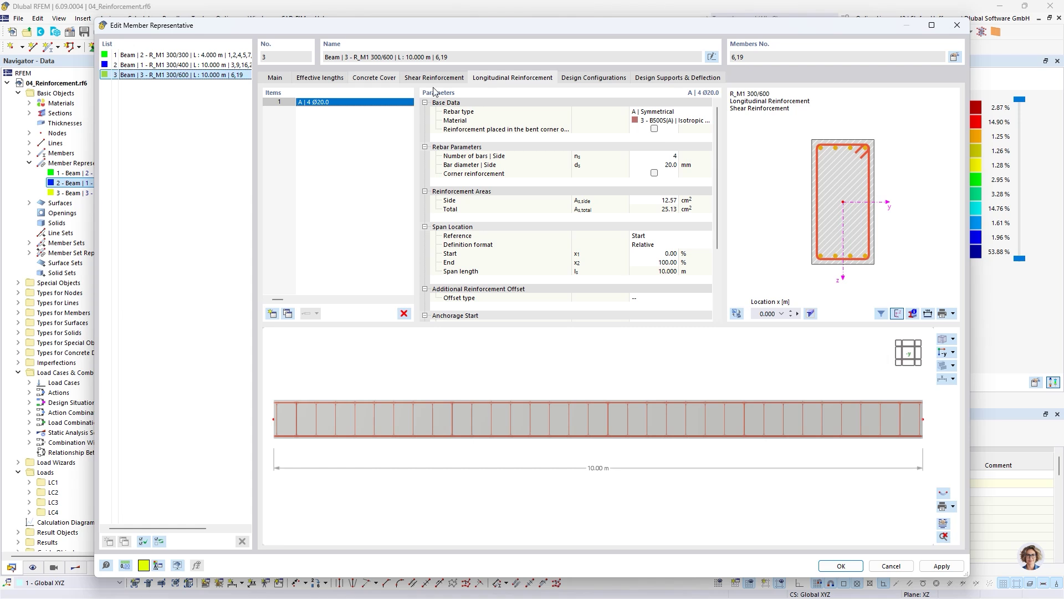
left_click(668, 157)
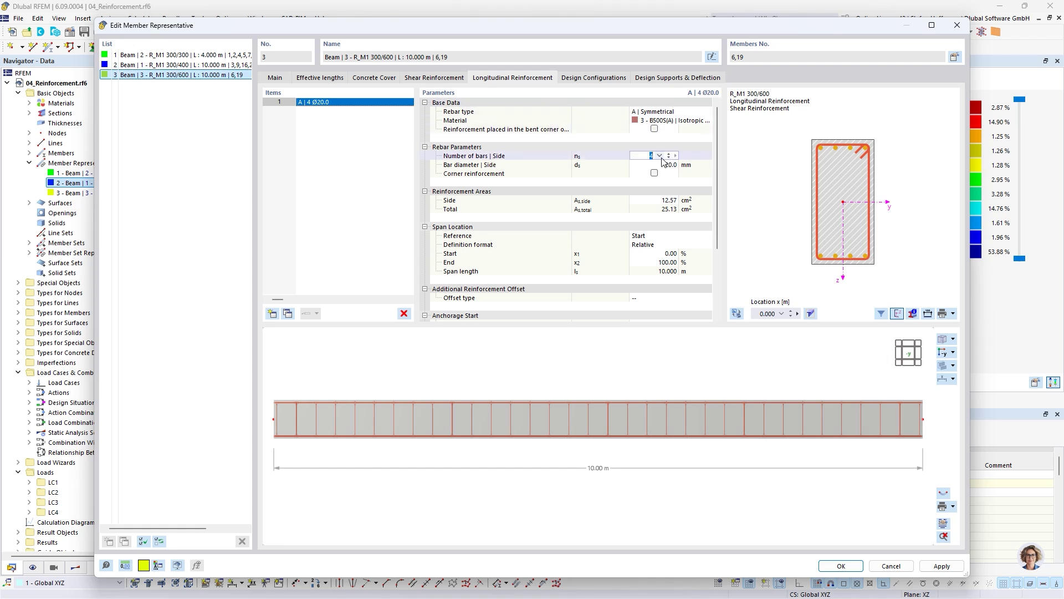
left_click(659, 156)
left_click(642, 165)
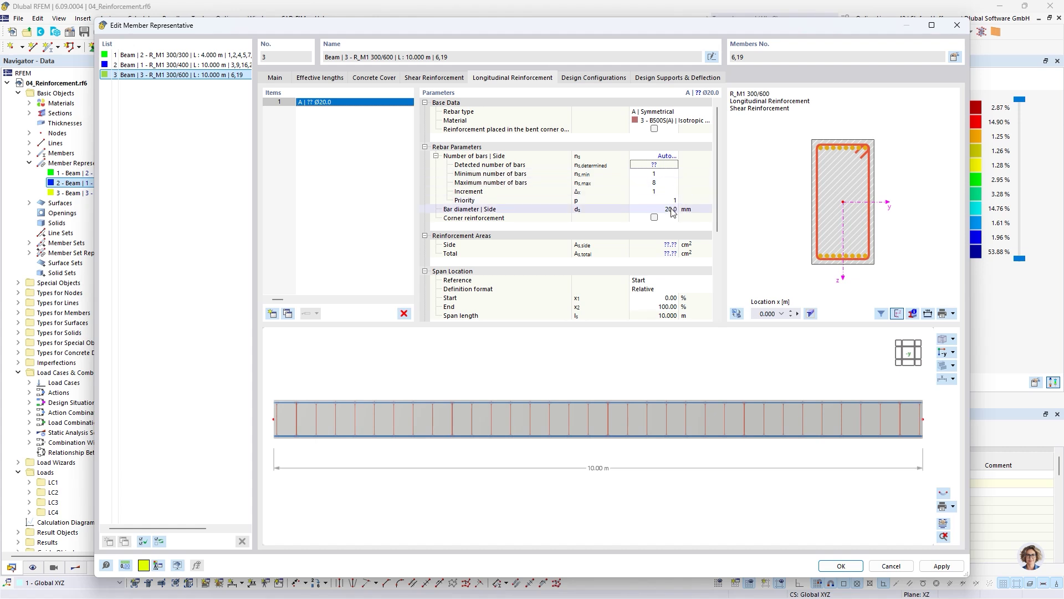
left_click(659, 182)
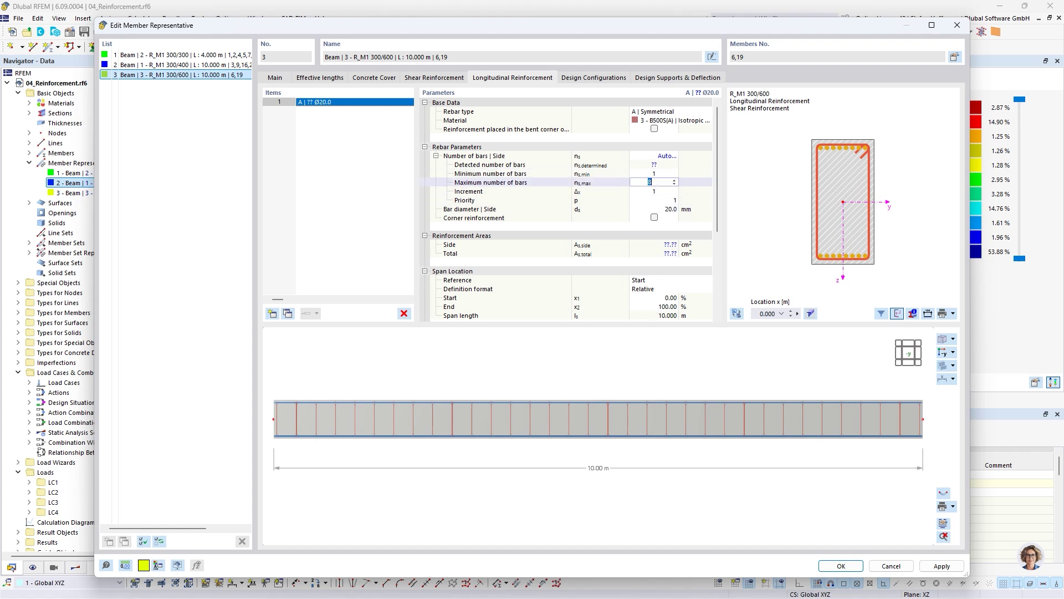
left_click(671, 192)
left_click(840, 566)
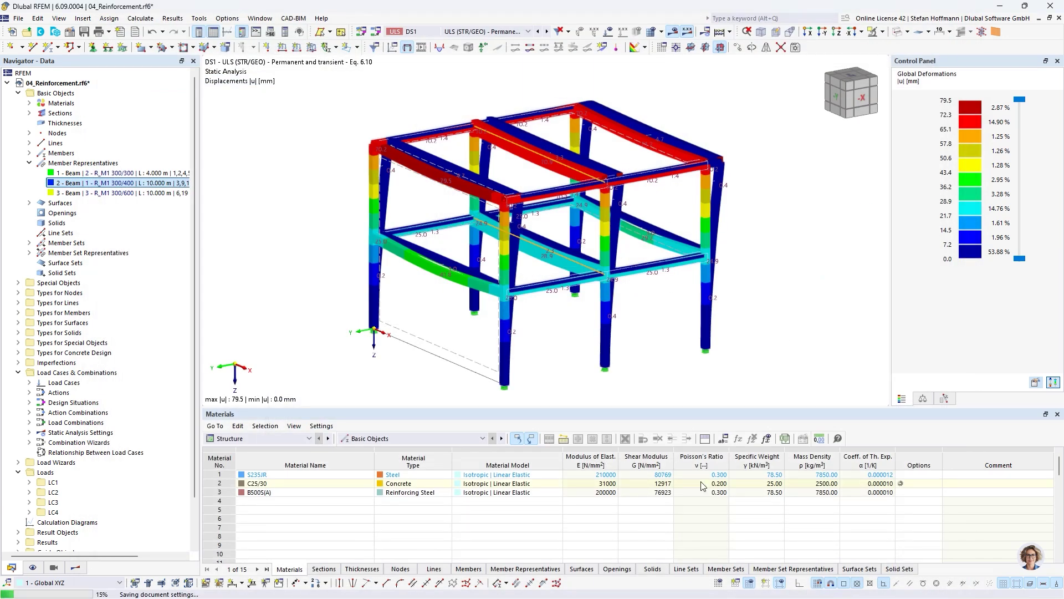
- Check the Concrete Design input for design situations and objects to design, and run the calculation
left_click(277, 438)
left_click(276, 512)
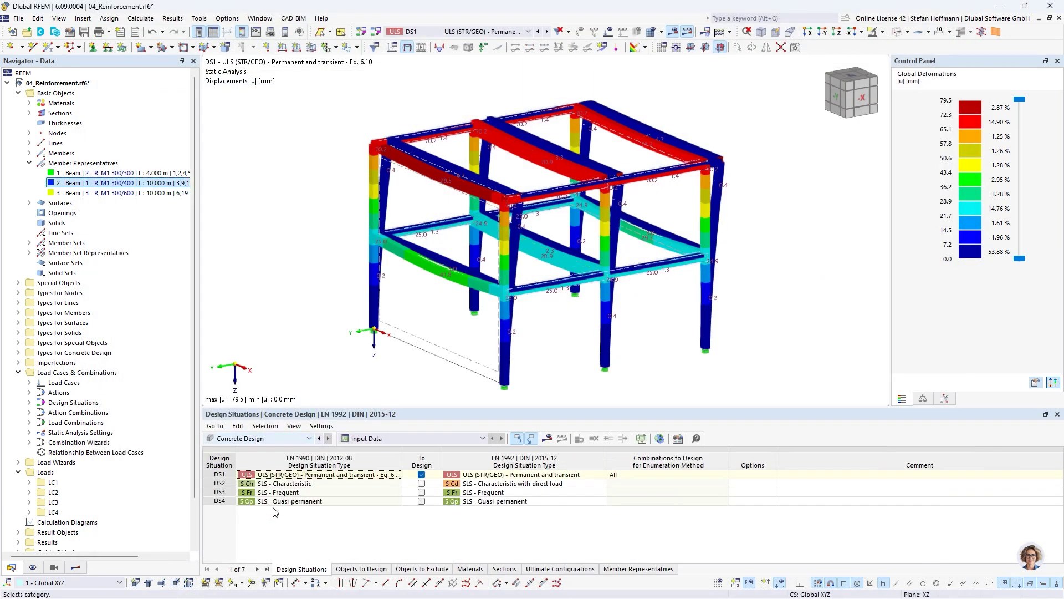
left_click(362, 570)
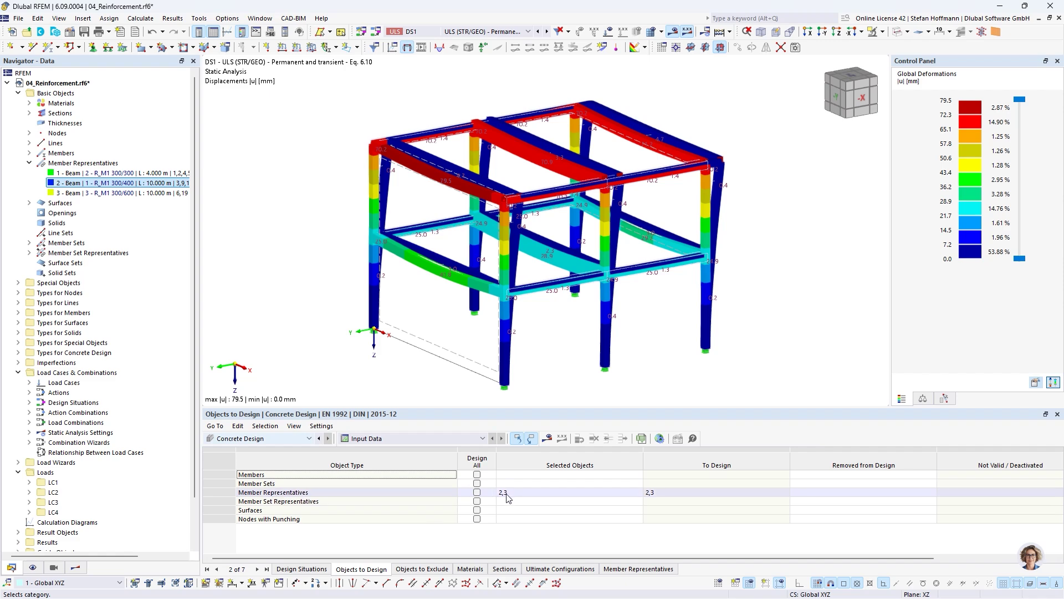
key("F5")
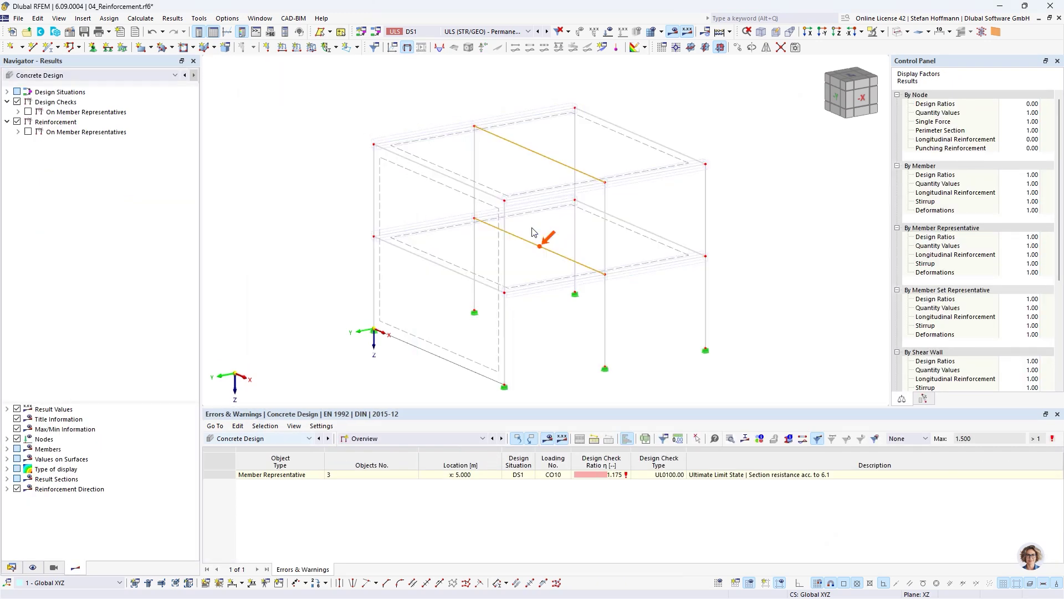
- Check the reported design ratio and display the required bottom longitudinal reinforcement on the member representatives
left_click(617, 478)
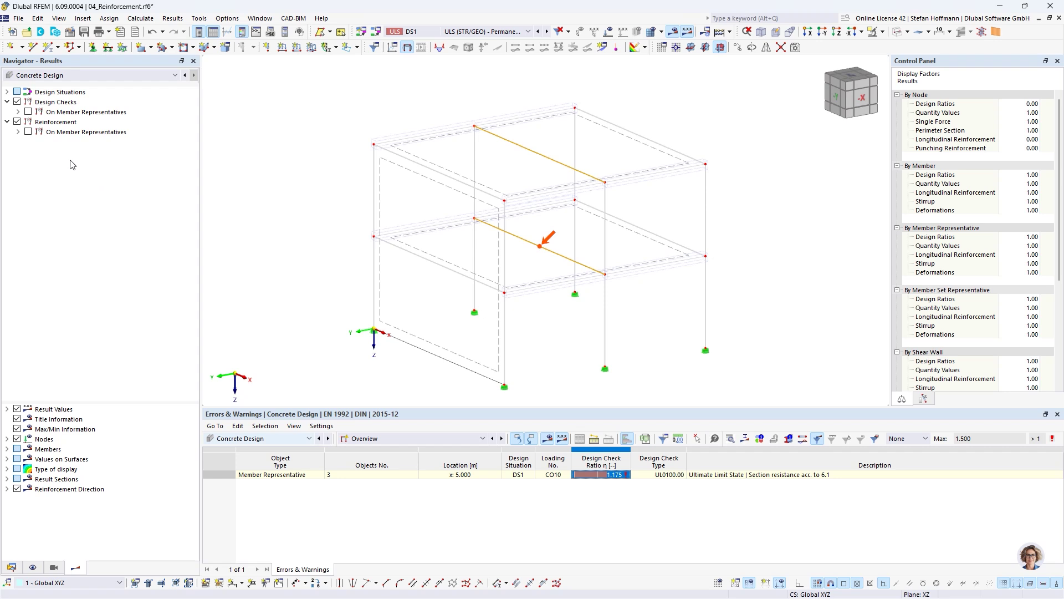
left_click(18, 133)
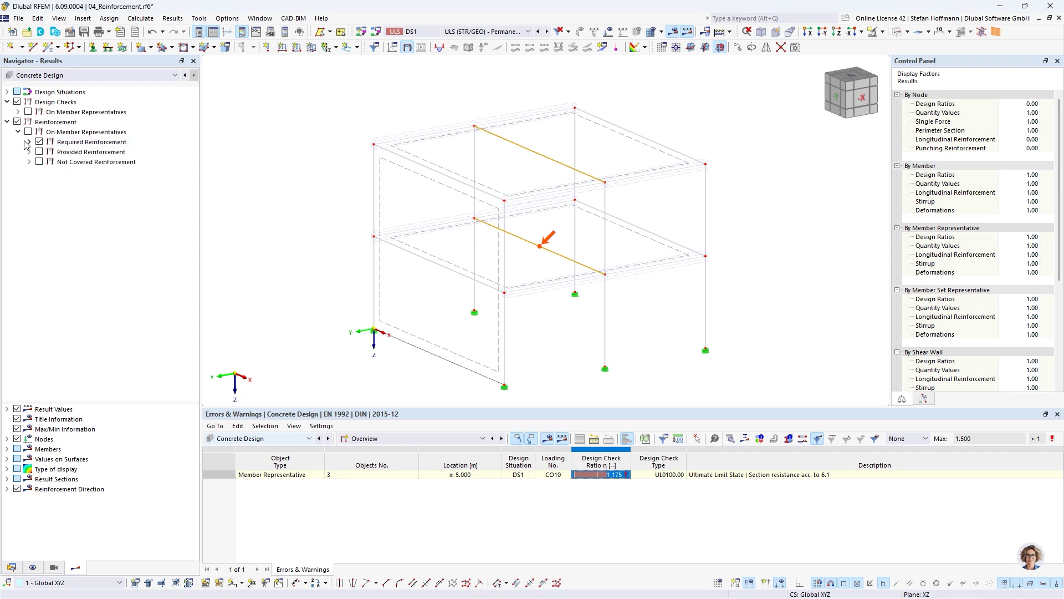
left_click(29, 142)
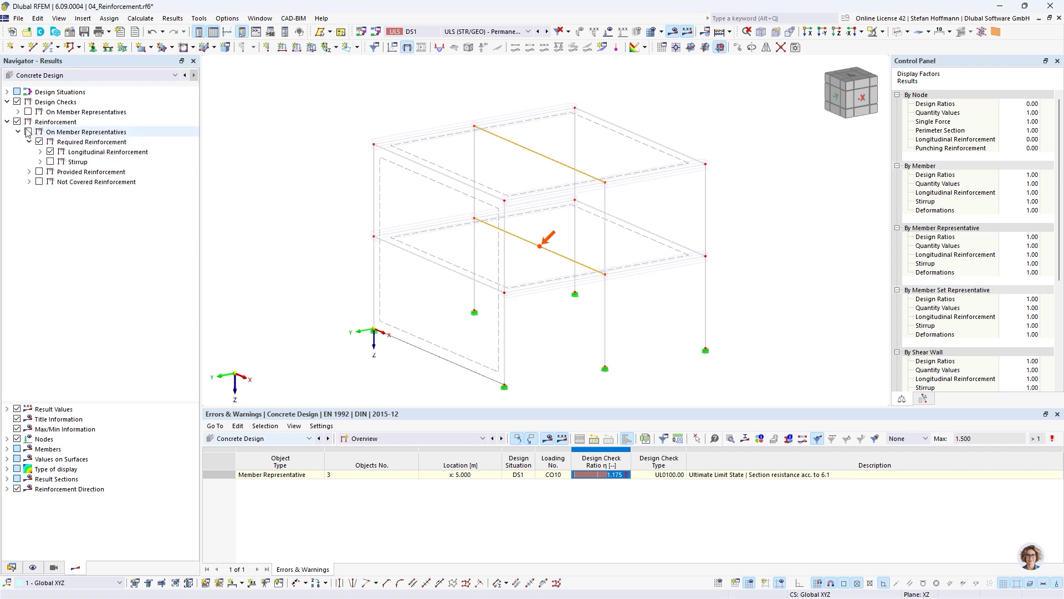
left_click(28, 132)
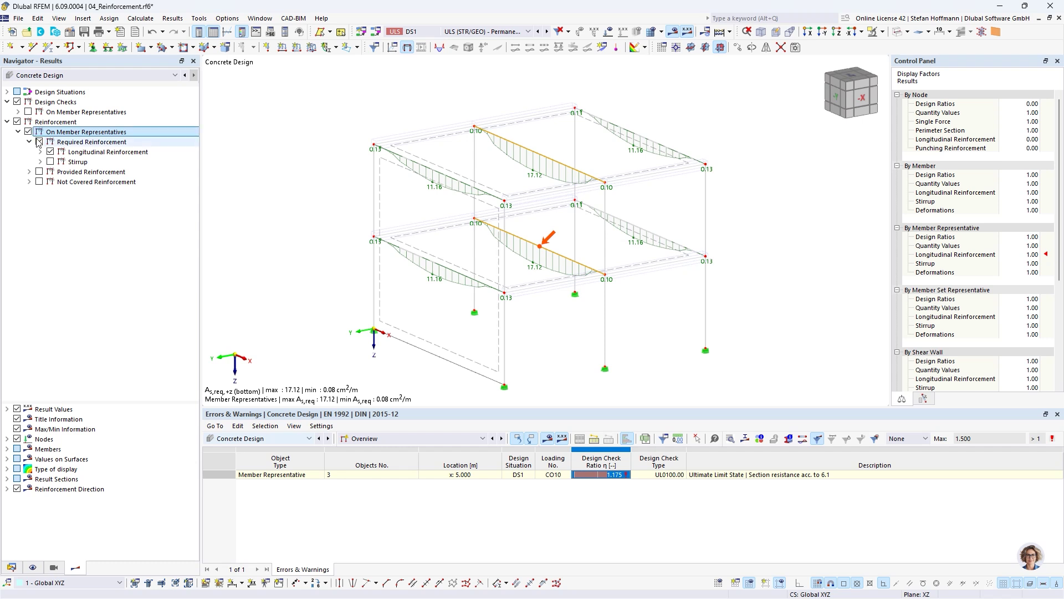
left_click(40, 152)
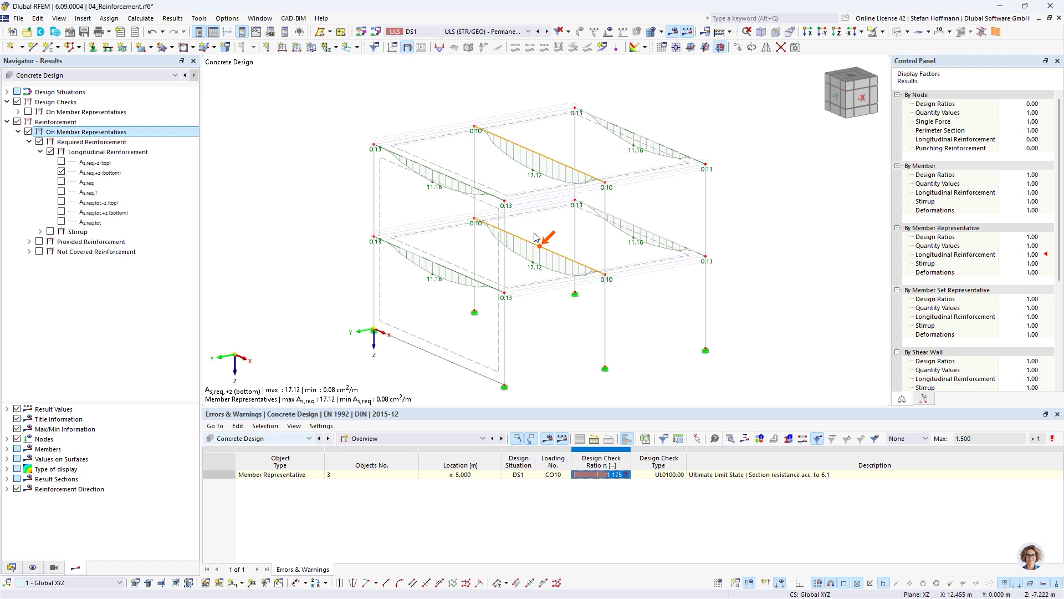
- Overlay only the provided bottom longitudinal reinforcement and compare it with the required reinforcement along the beams
left_click(29, 242)
left_click(41, 252)
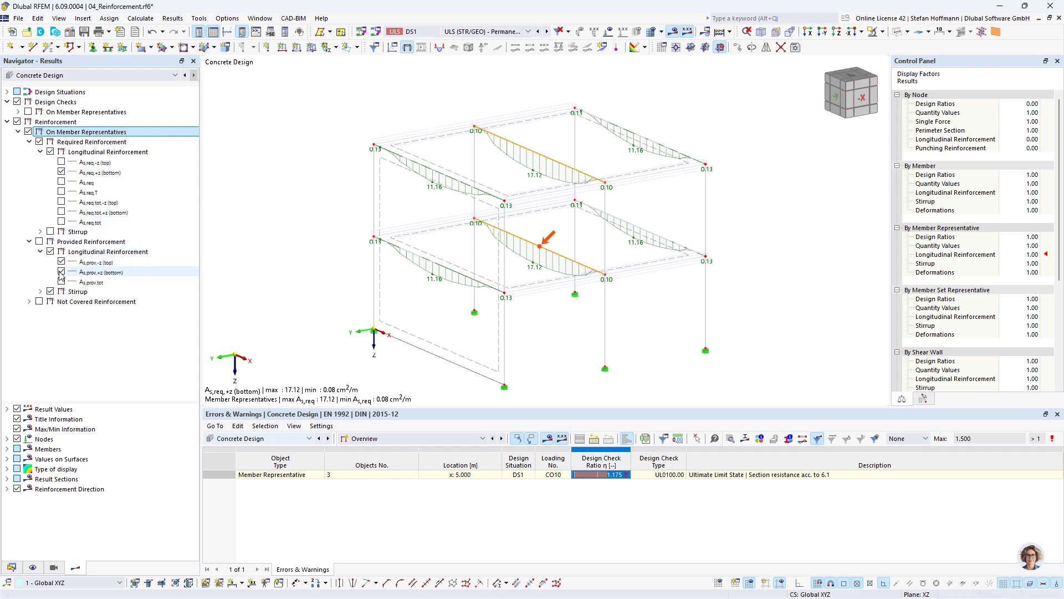
left_click(38, 241)
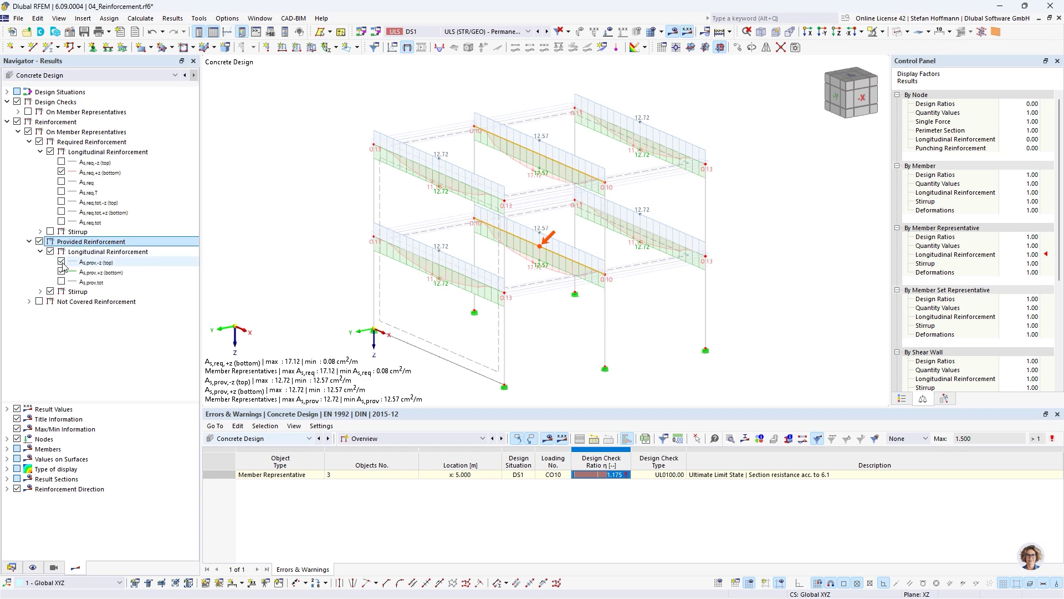
left_click(62, 261)
scroll(556, 172, "up", 5)
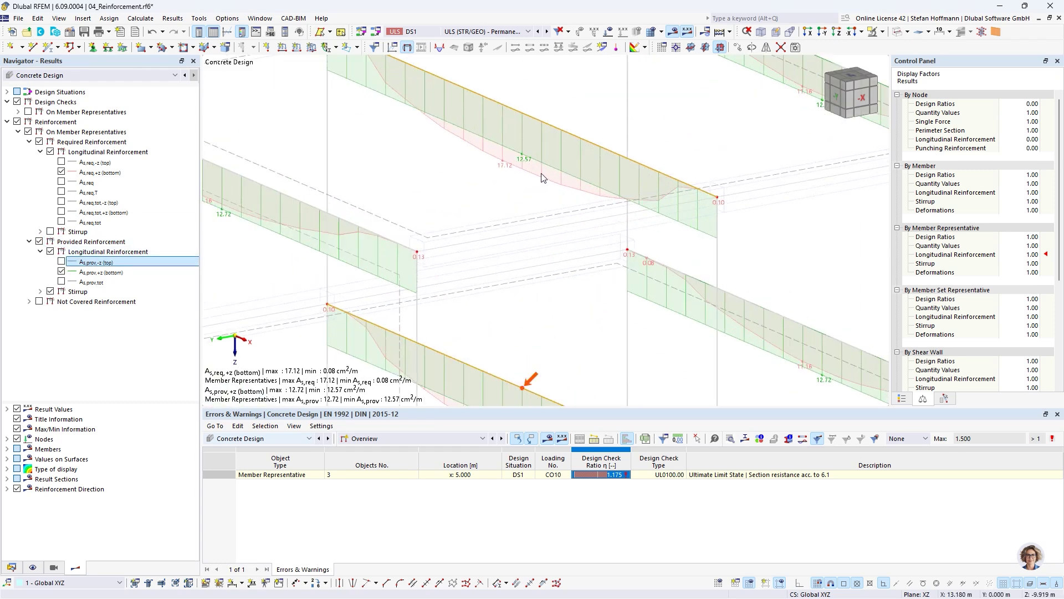
scroll(521, 151, "down", 5)
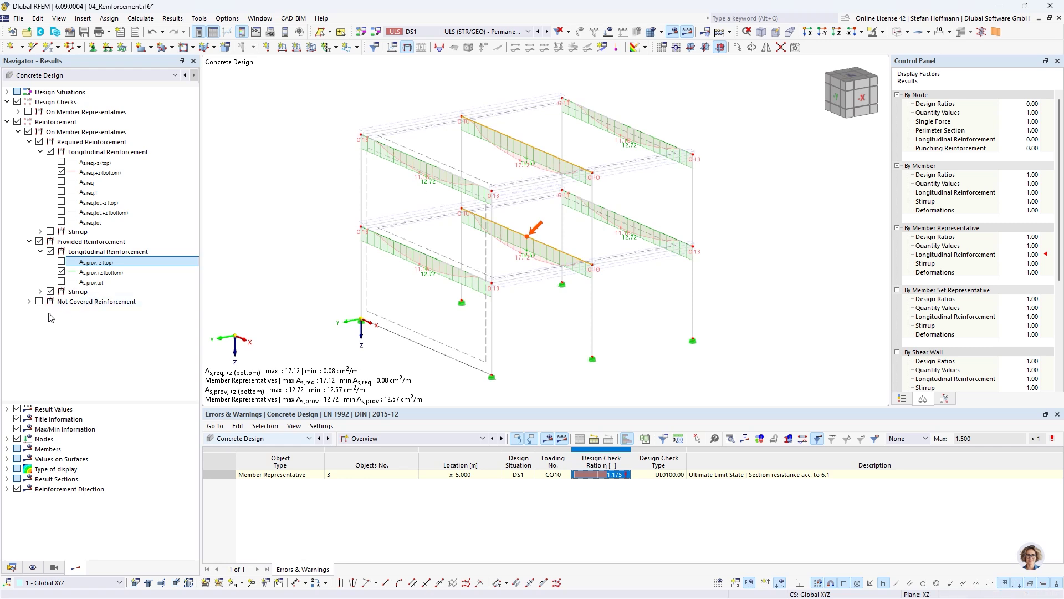
- Display the not covered longitudinal reinforcement on its own, hiding the provided and required reinforcement diagrams and the stirrup results
left_click(29, 301)
left_click(40, 301)
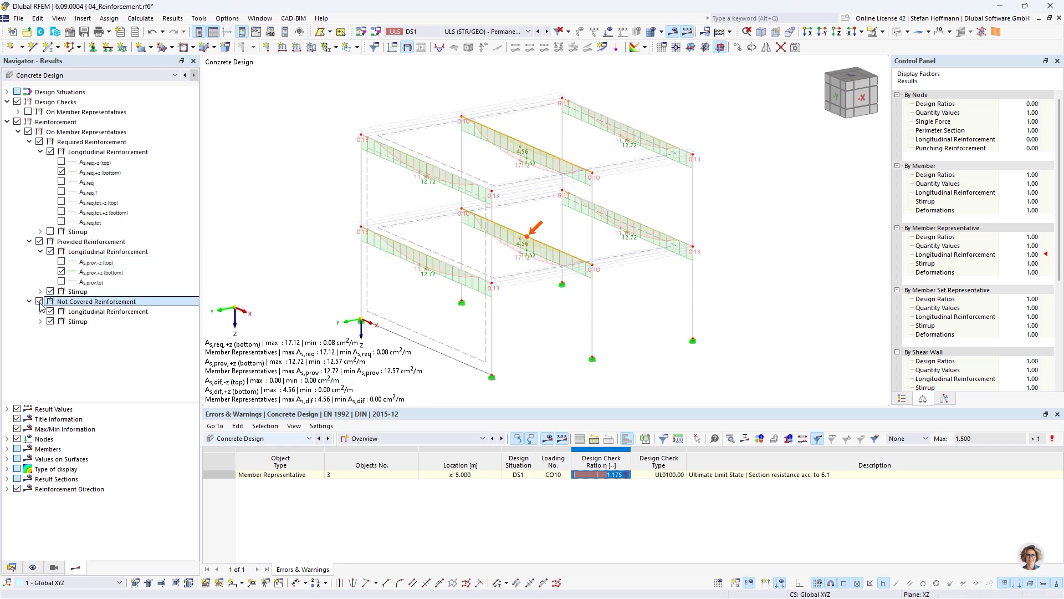
left_click(39, 242)
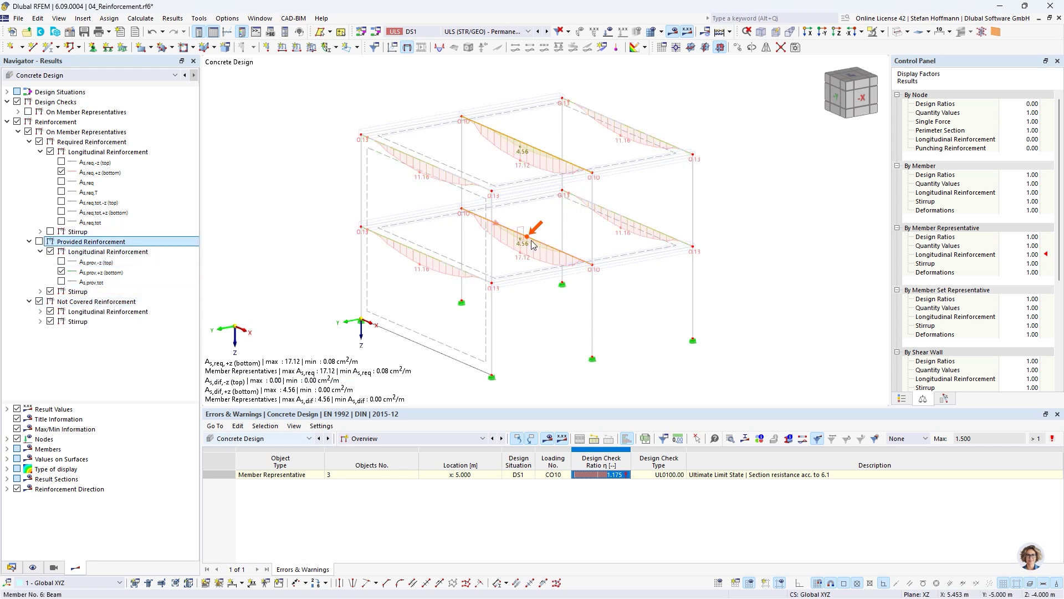
left_click(51, 291)
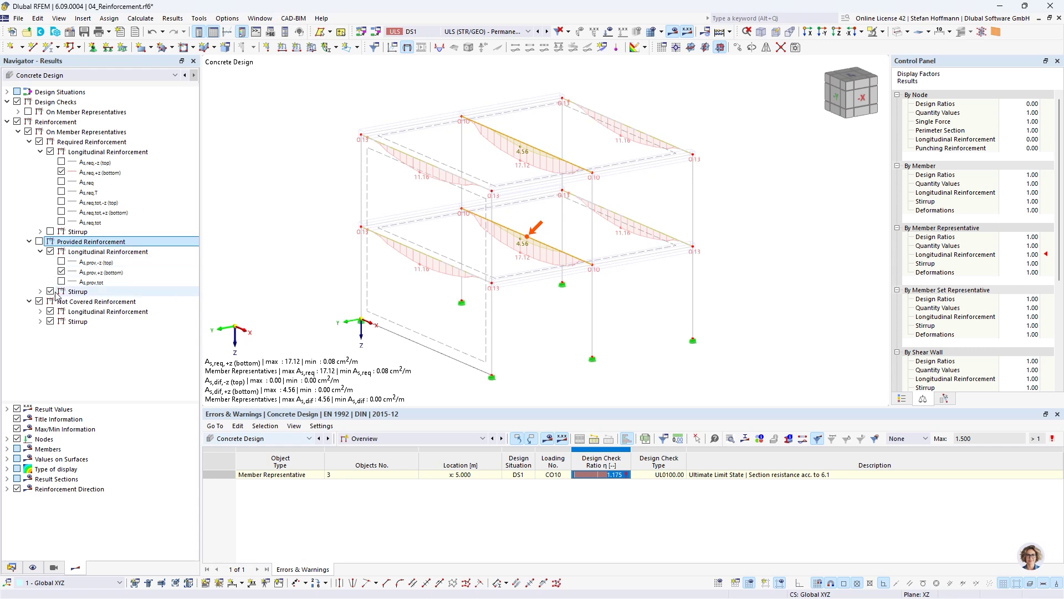
left_click(51, 151)
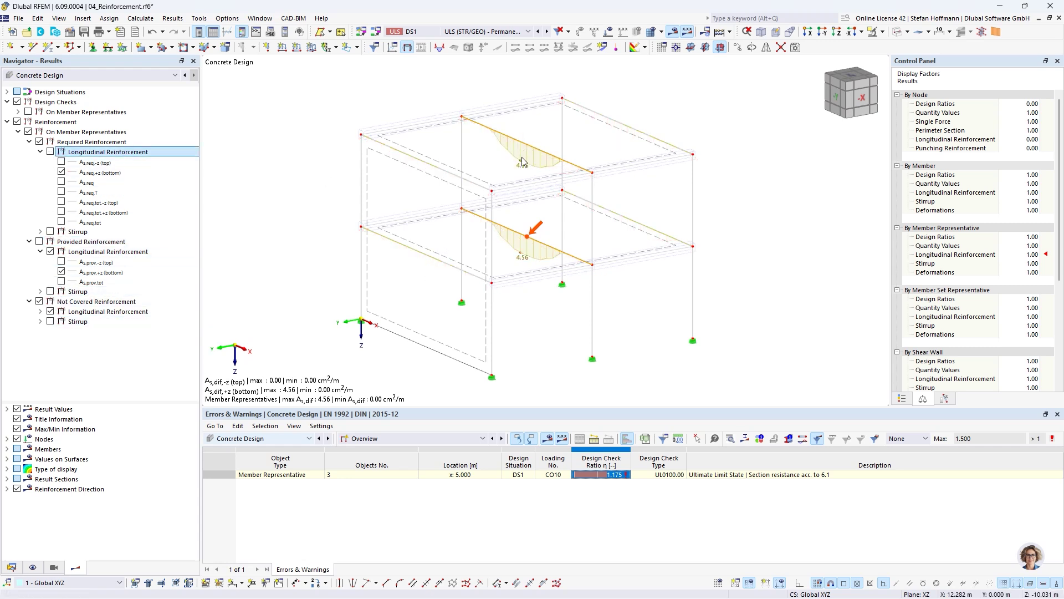
- Set the maximum number of longitudinal bars per side to 8 for the R_M1 300/600 beam member representative
left_click(11, 567)
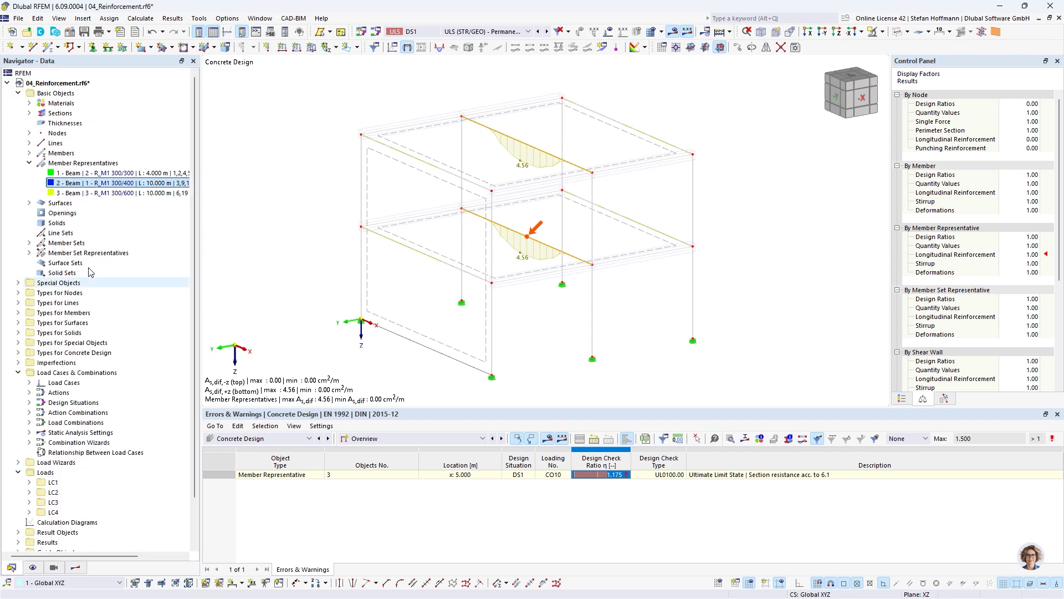
double_click(81, 194)
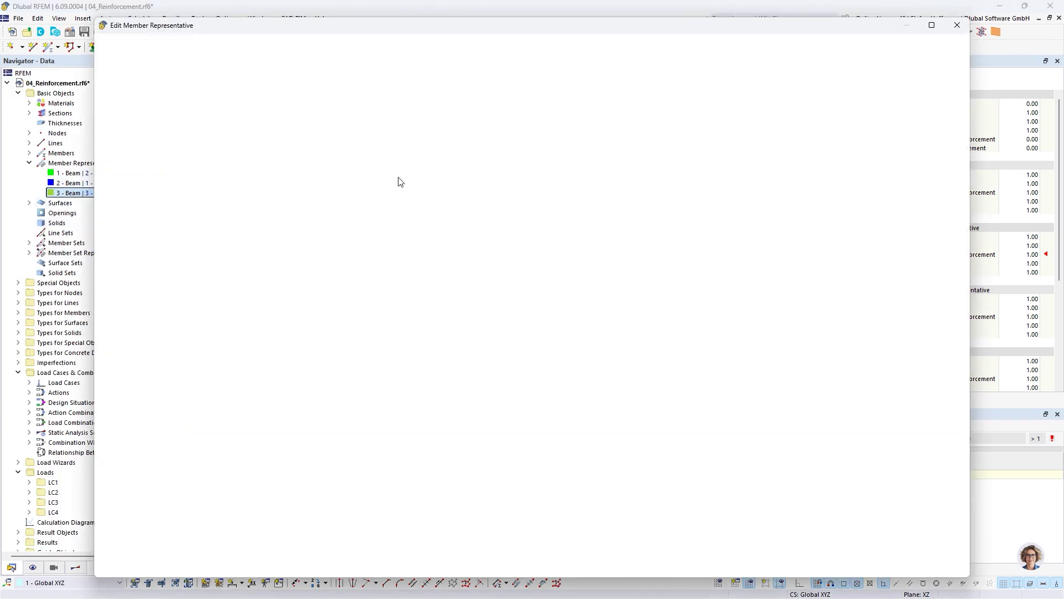
left_click(496, 78)
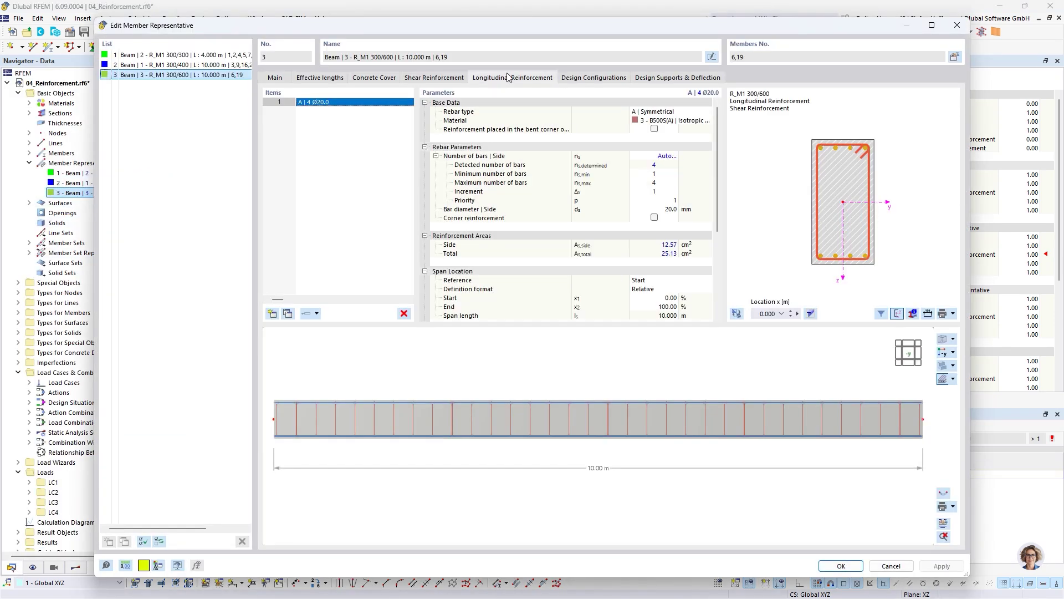
left_click(663, 184)
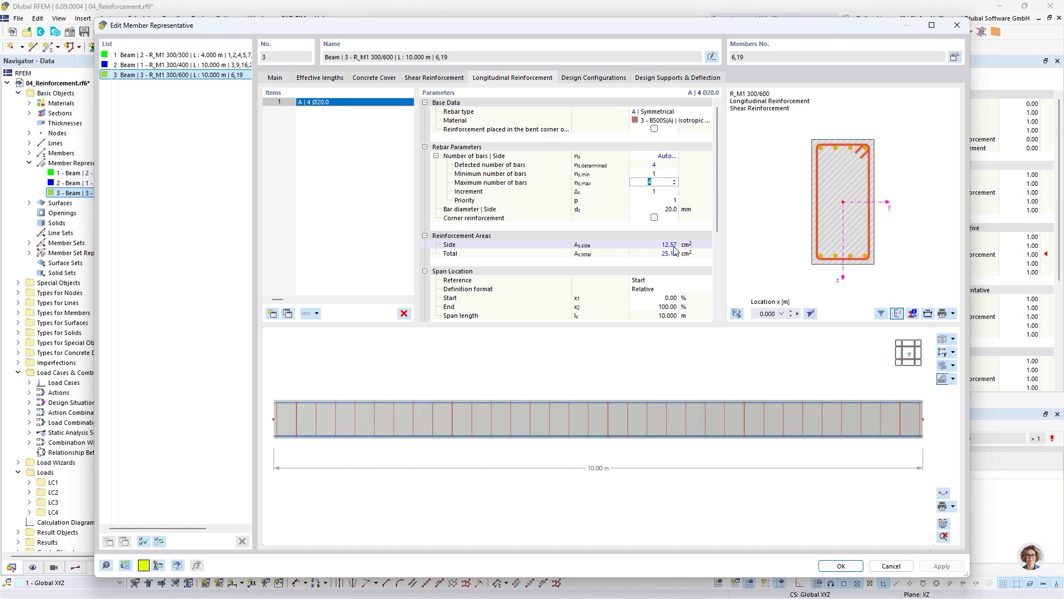
type("8")
left_click(665, 175)
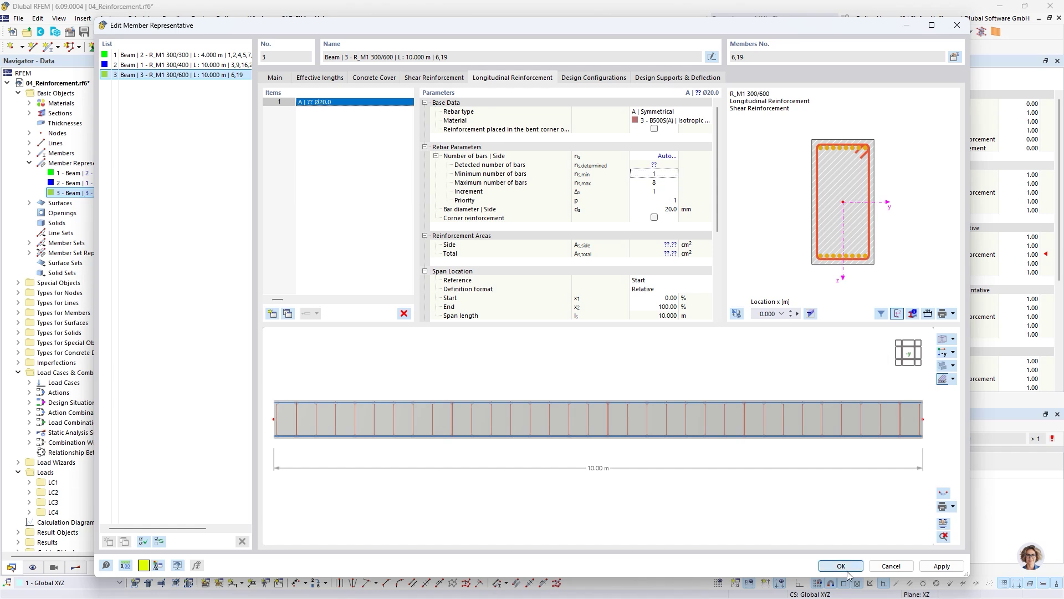
left_click(577, 361)
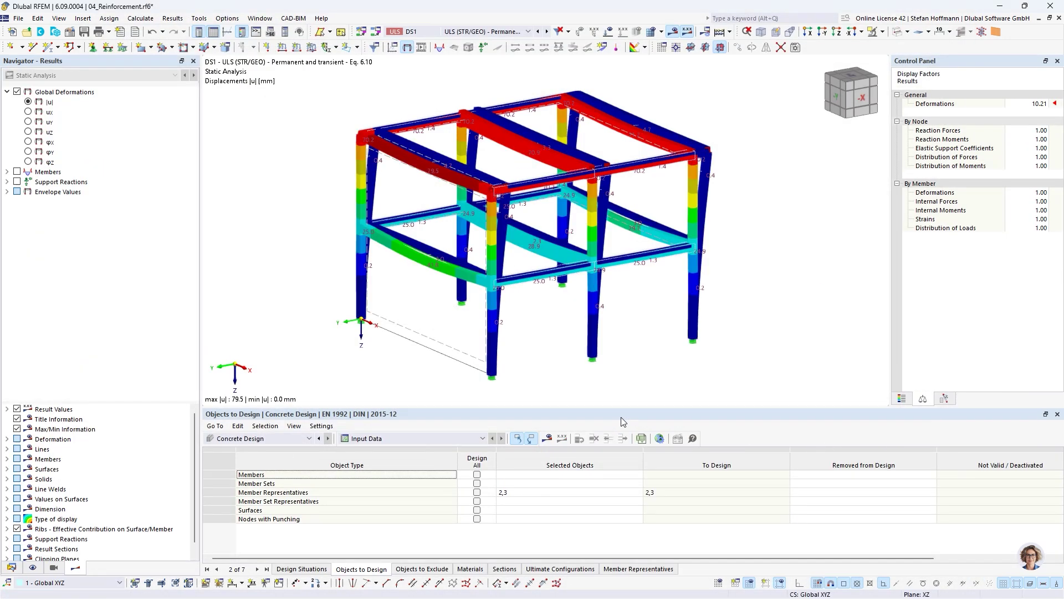
- Recalculate the concrete design and compare the required and provided bottom longitudinal reinforcement, hiding both diagrams after the check
left_click(547, 439)
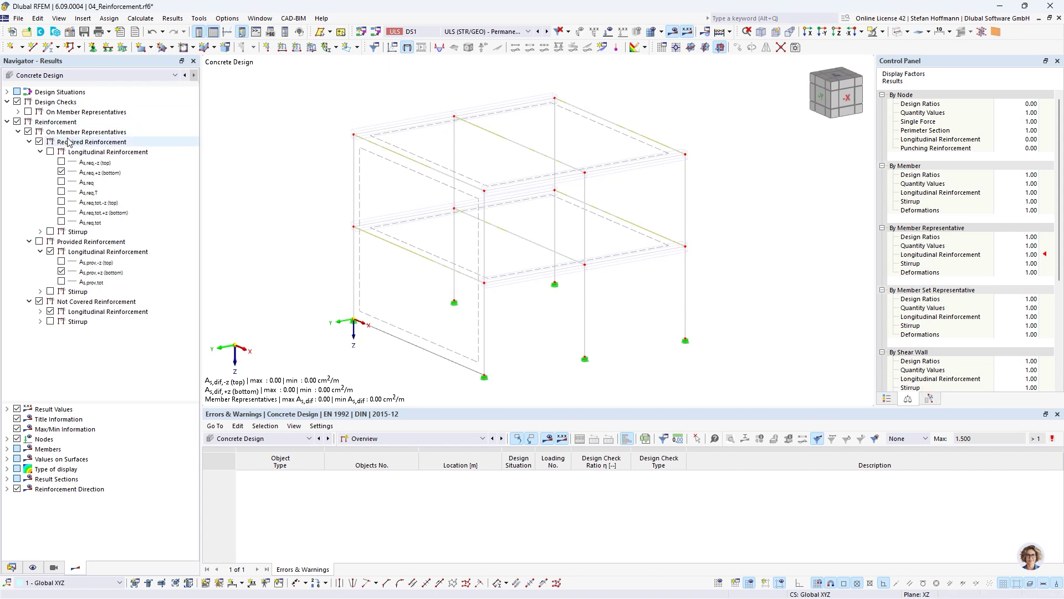
left_click(50, 152)
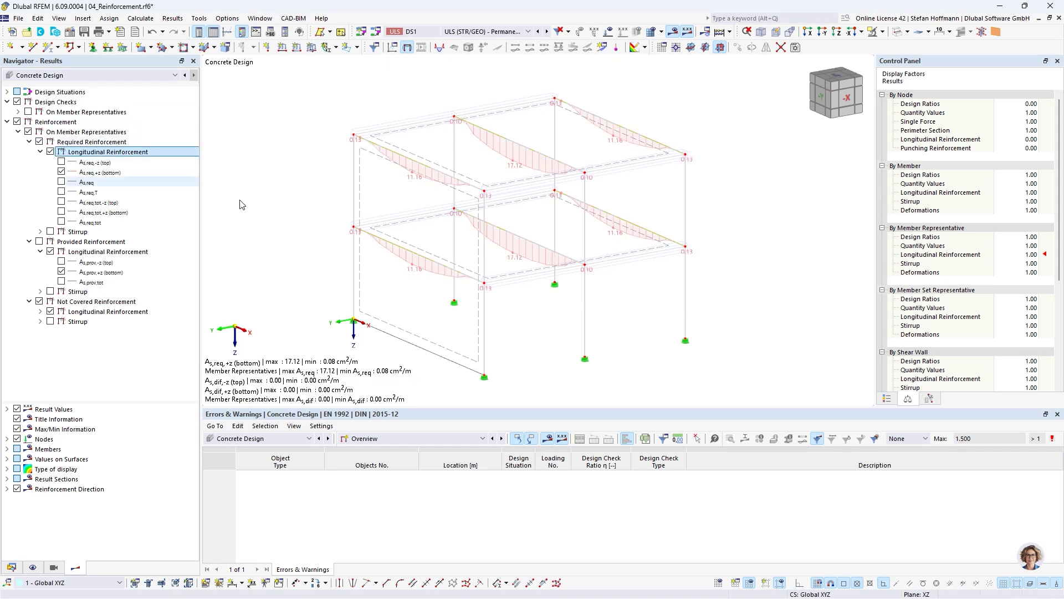
left_click(39, 242)
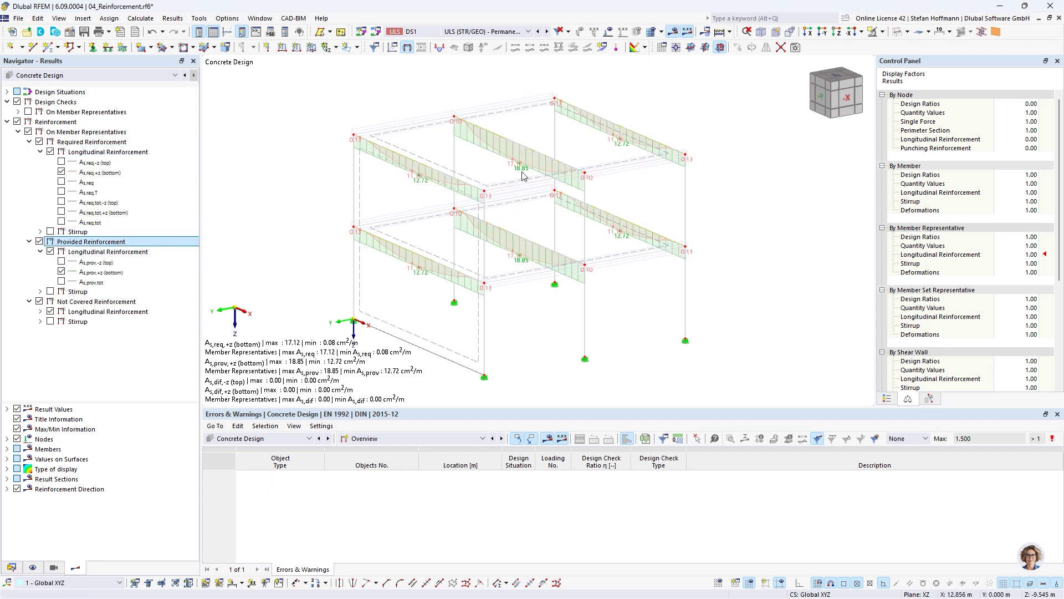
left_click(39, 242)
left_click(40, 142)
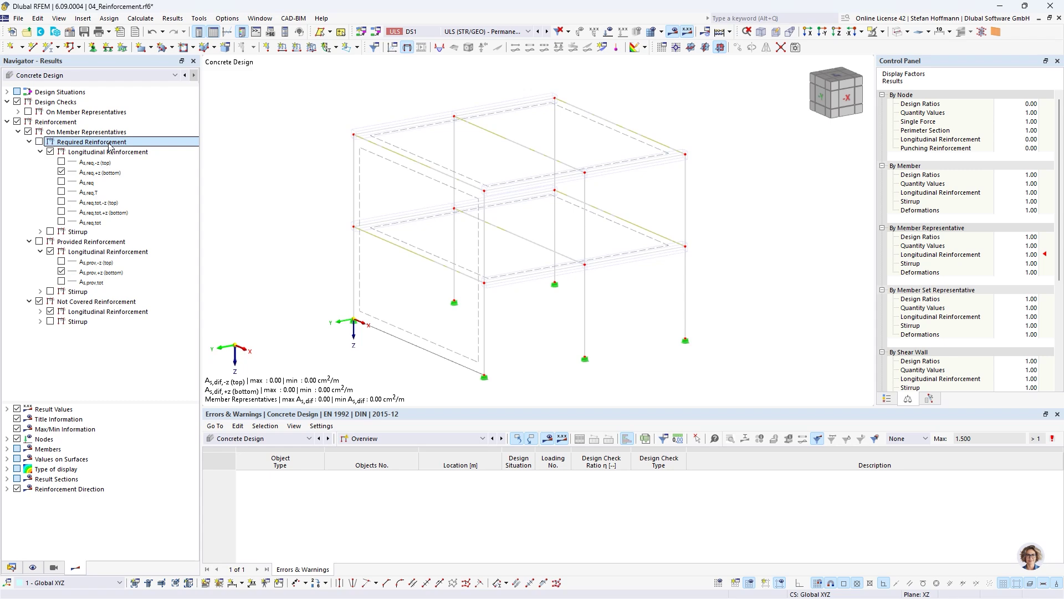
- Collapse the 04_Reinforcement.rf6 model data and switch to the model 05_Blockfoundation.rf6
left_click(19, 567)
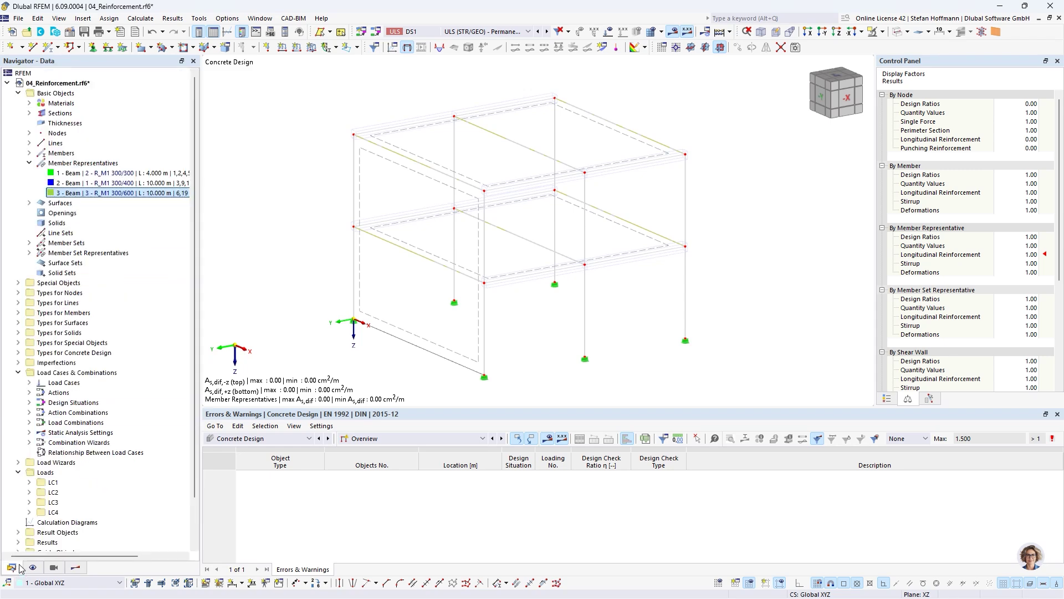
left_click(8, 82)
left_click(46, 93)
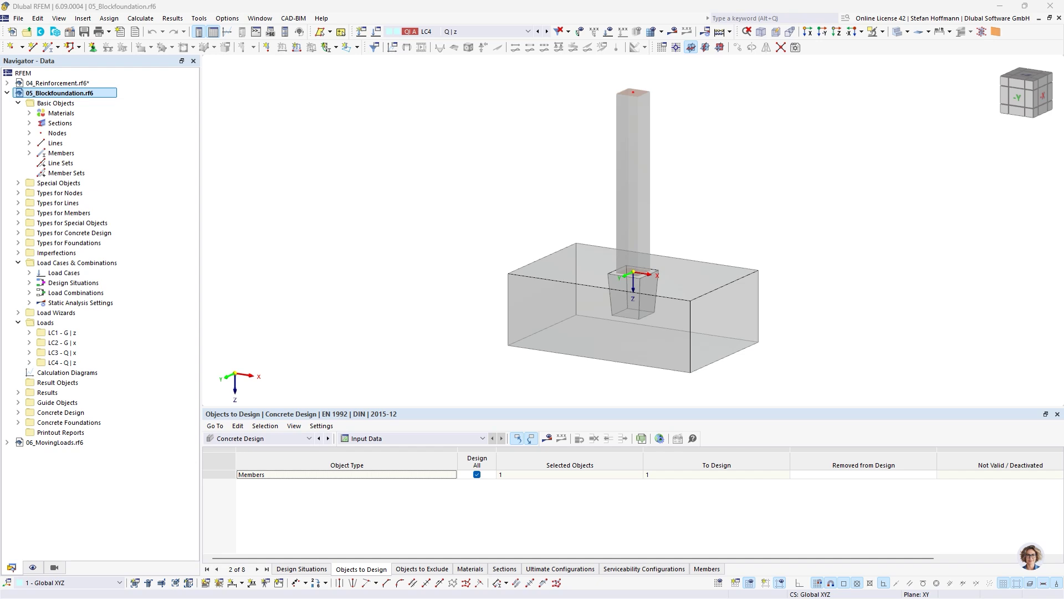
- Look through the loads on the column head from load case LC3 back to LC1
middle_click_drag(801, 209, 747, 209)
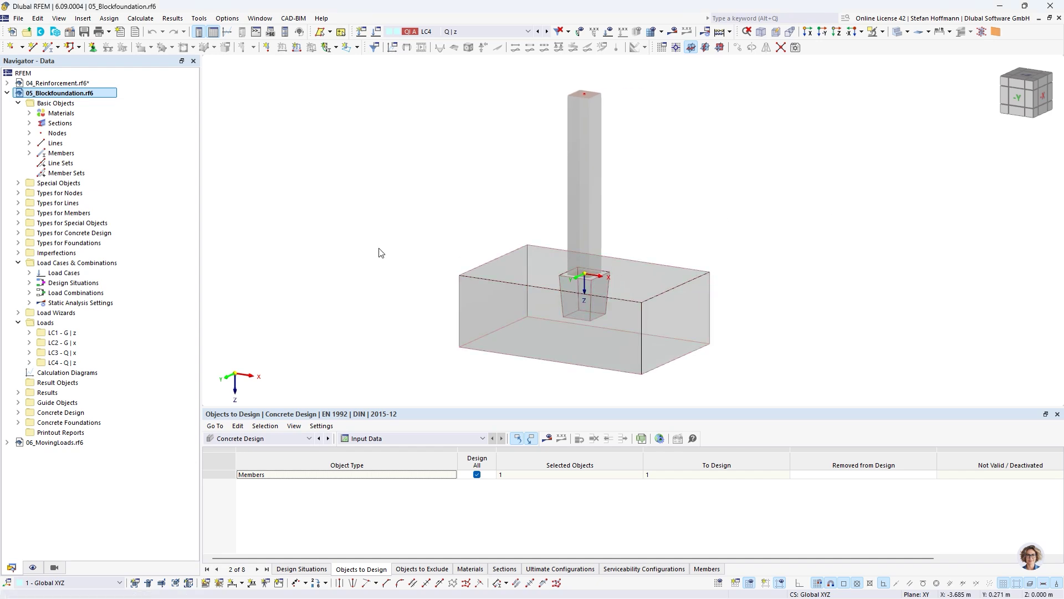
scroll(498, 256, "down", 1)
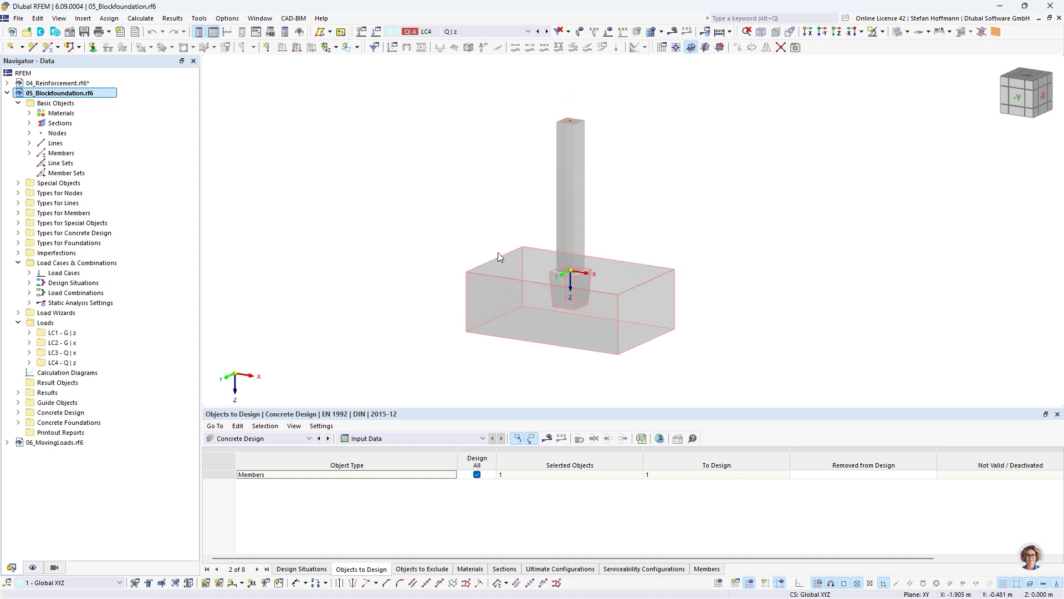
middle_click_drag(498, 251, 469, 268)
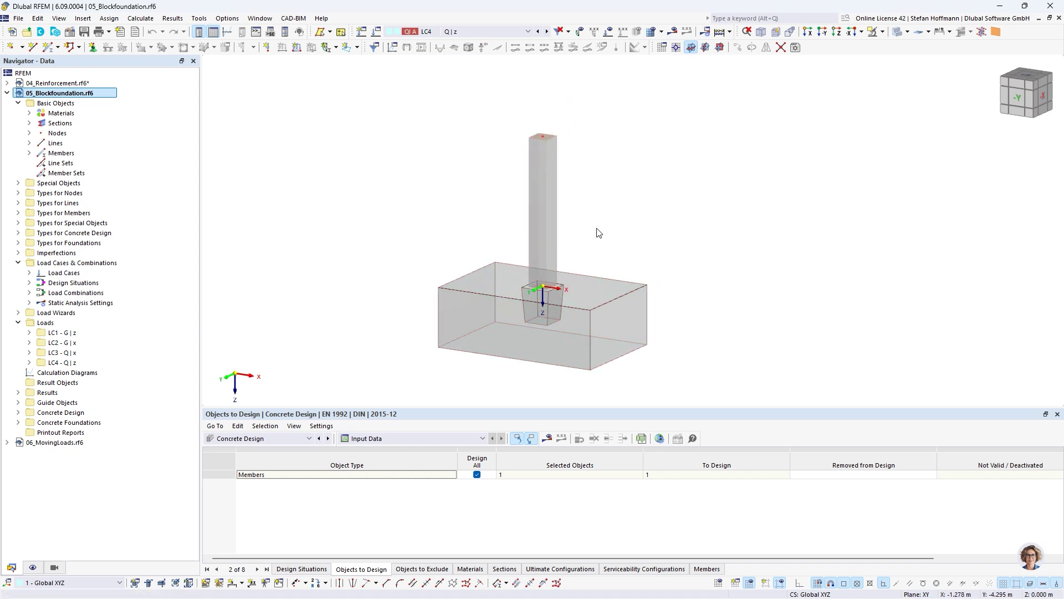
left_click(539, 31)
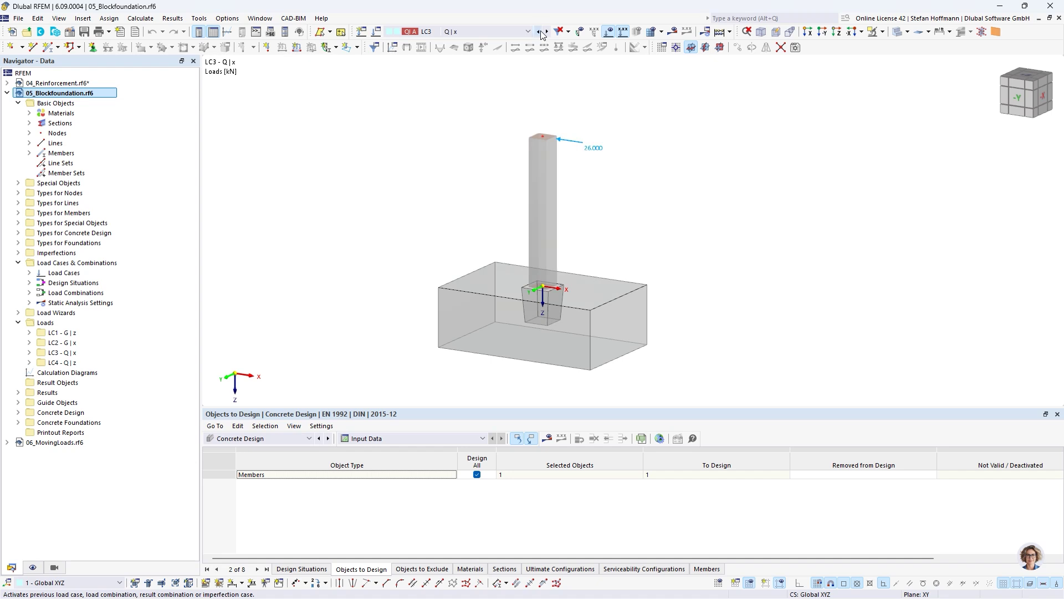
left_click(540, 32)
left_click(539, 32)
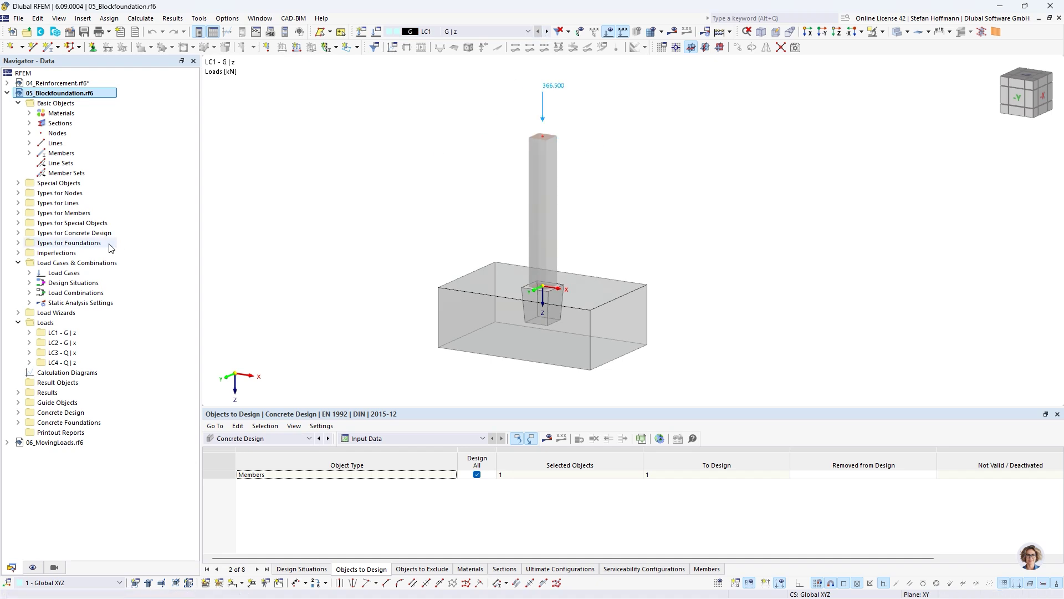
- Inspect nodal support 2 "Fest" and the single foundation assigned to it
left_click(18, 194)
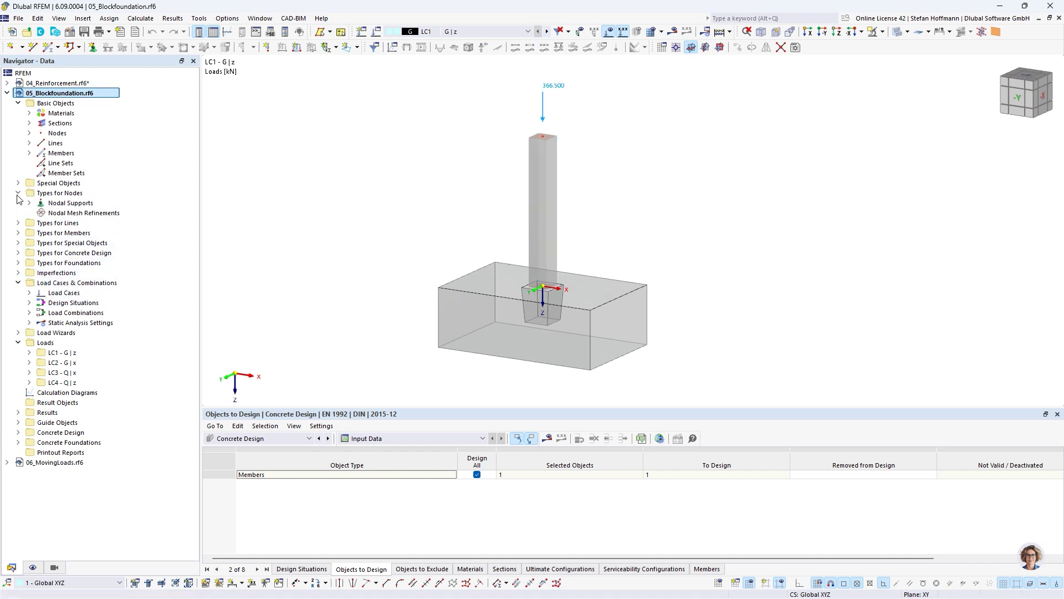
left_click(29, 203)
left_click(96, 223)
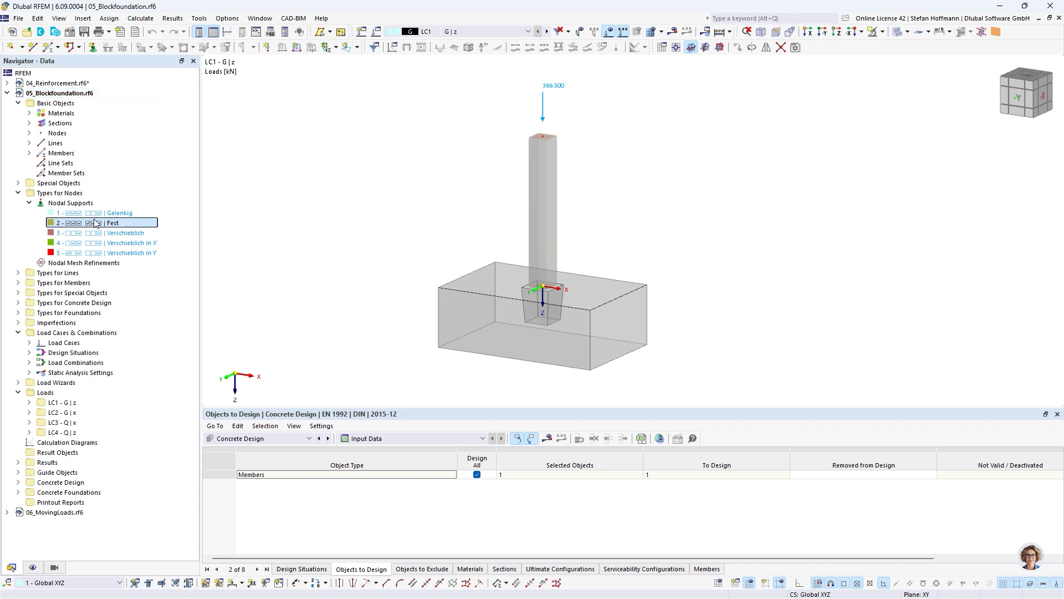
double_click(96, 223)
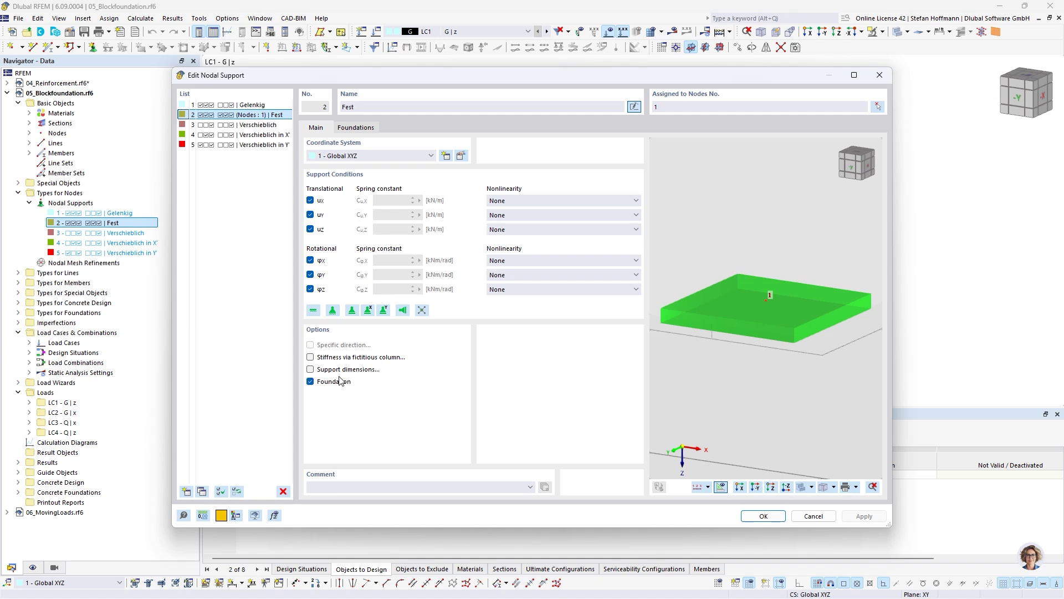
left_click(359, 131)
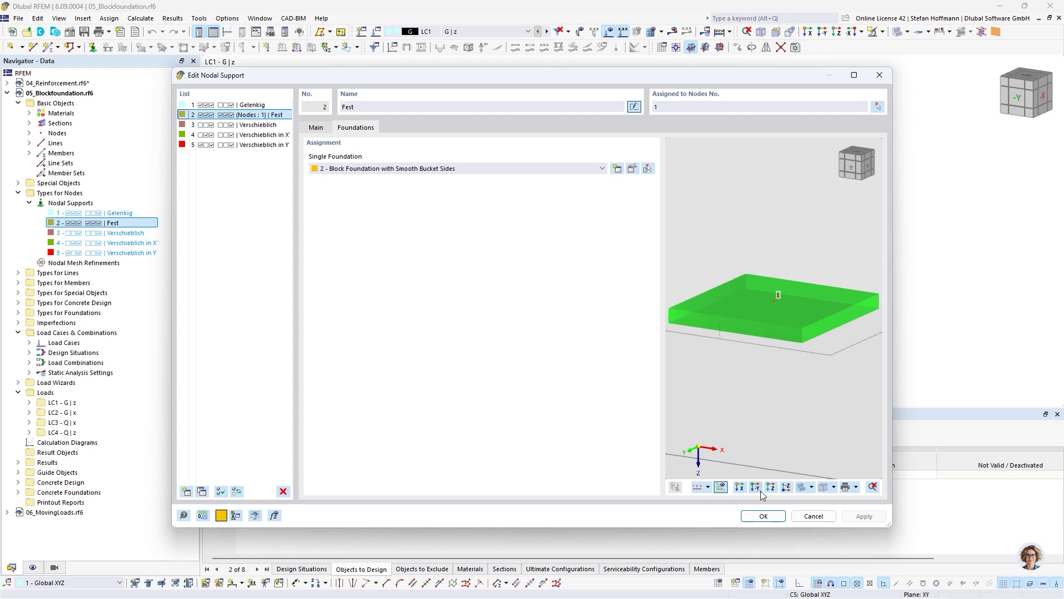
left_click(763, 516)
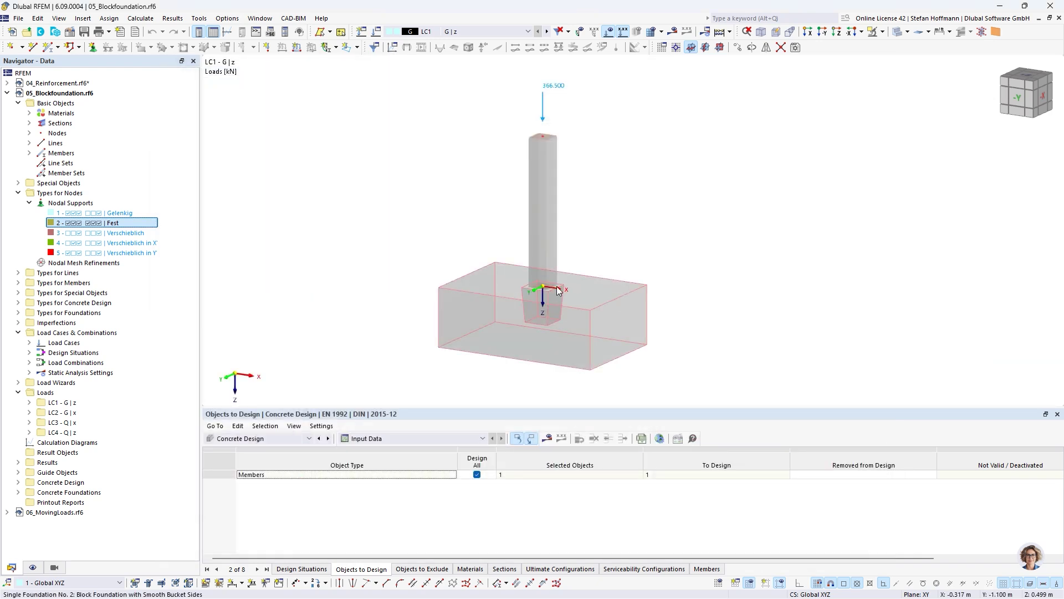
- Open the block foundation for editing and look through the available foundation types, keeping Block Foundation with Smooth Bucket Sides
double_click(479, 268)
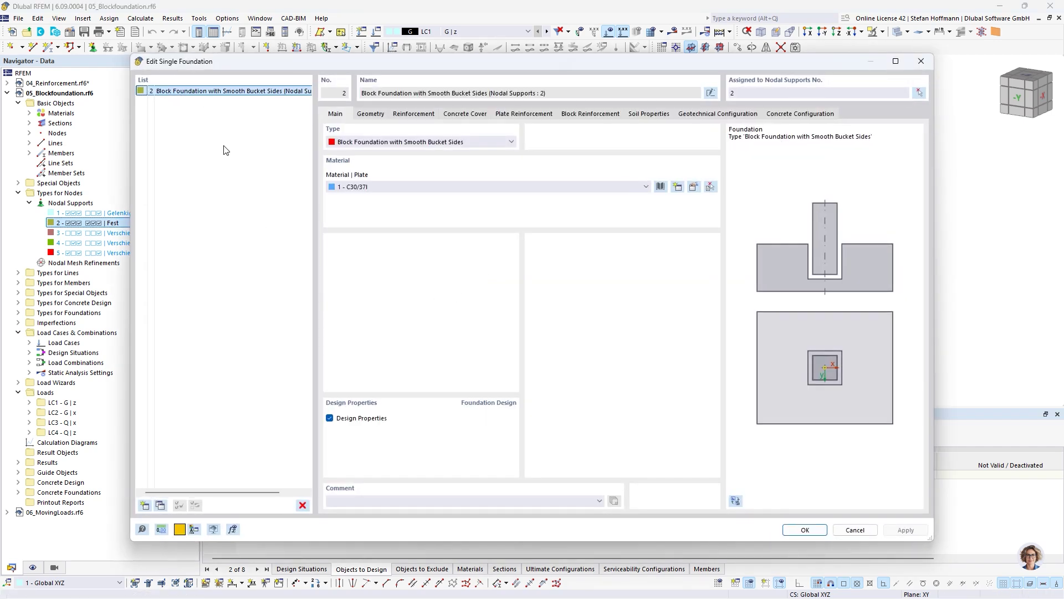
left_click(451, 142)
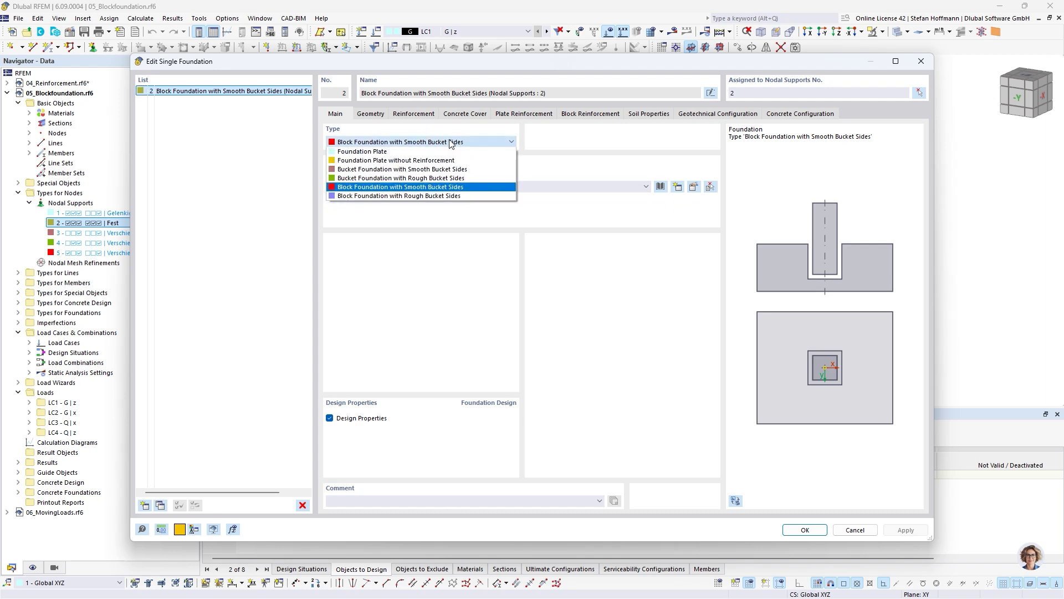
left_click(452, 142)
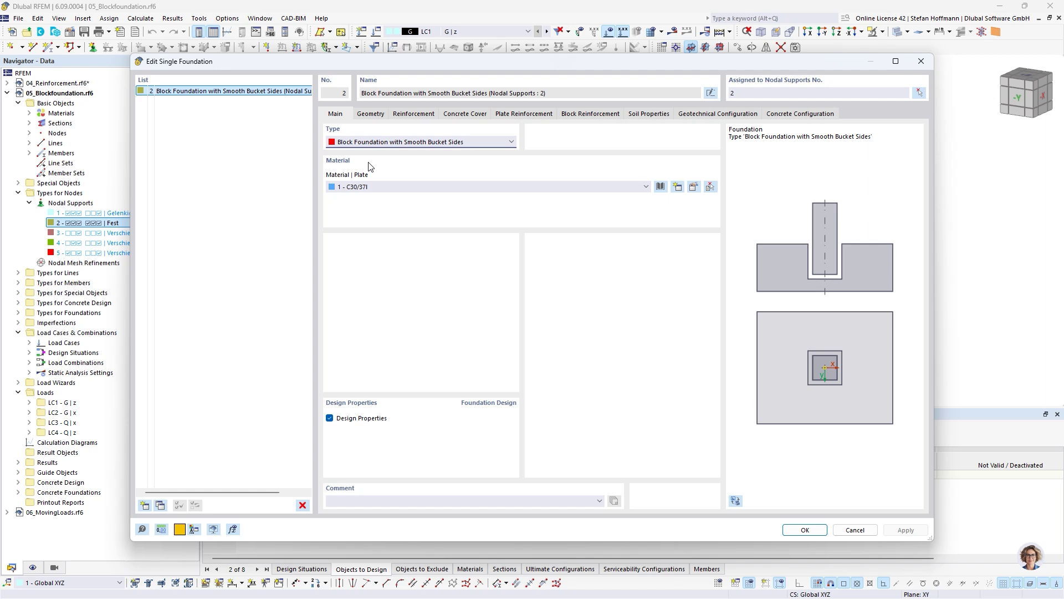
- Review the foundation's plate, bucket and column geometry against a rotated 3D preview of the foundation
left_click(371, 116)
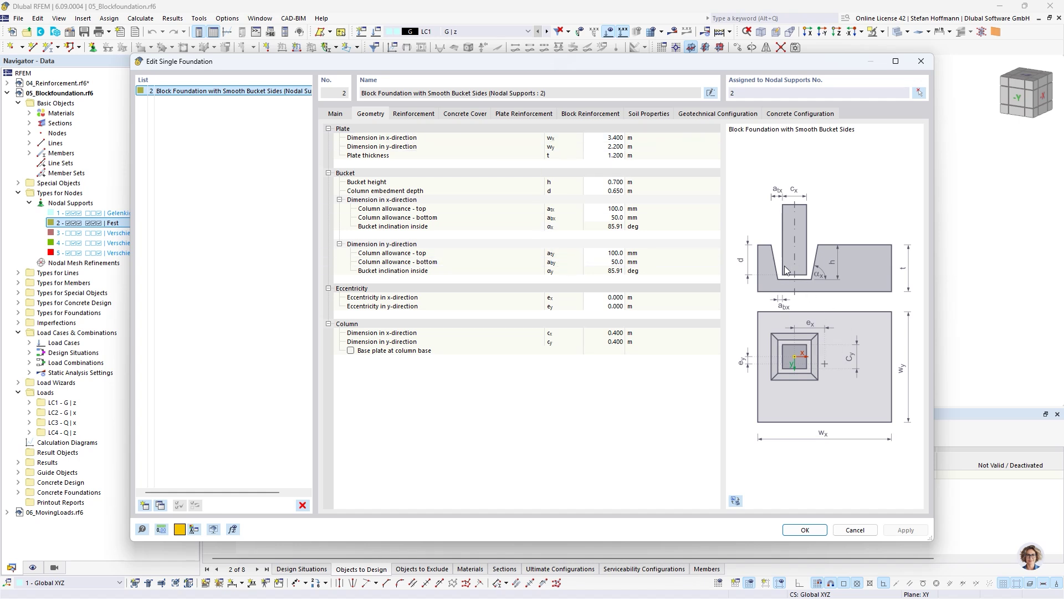
left_click(736, 501)
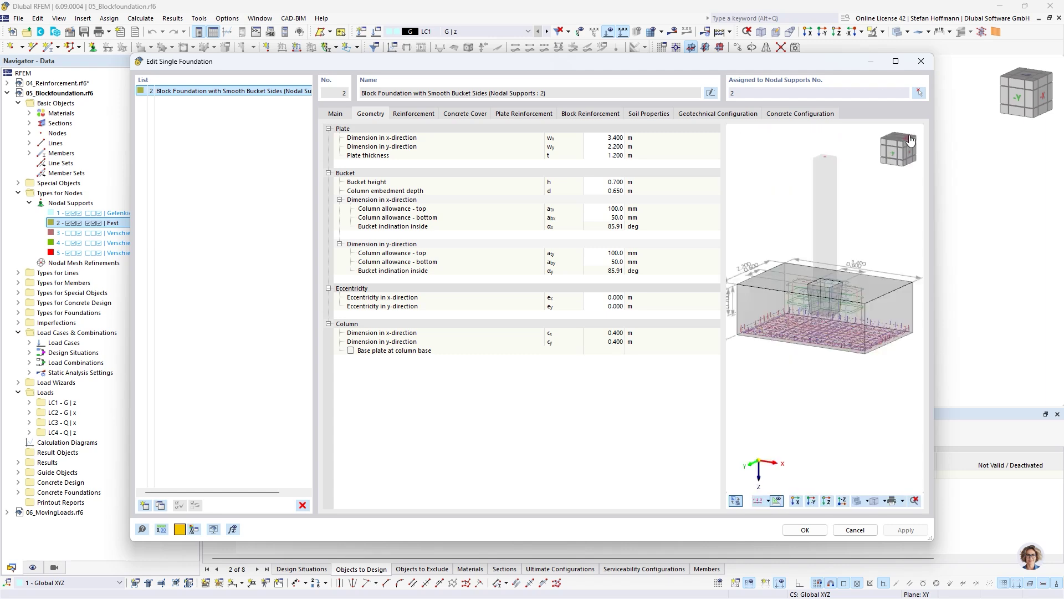
left_click_drag(898, 146, 866, 152)
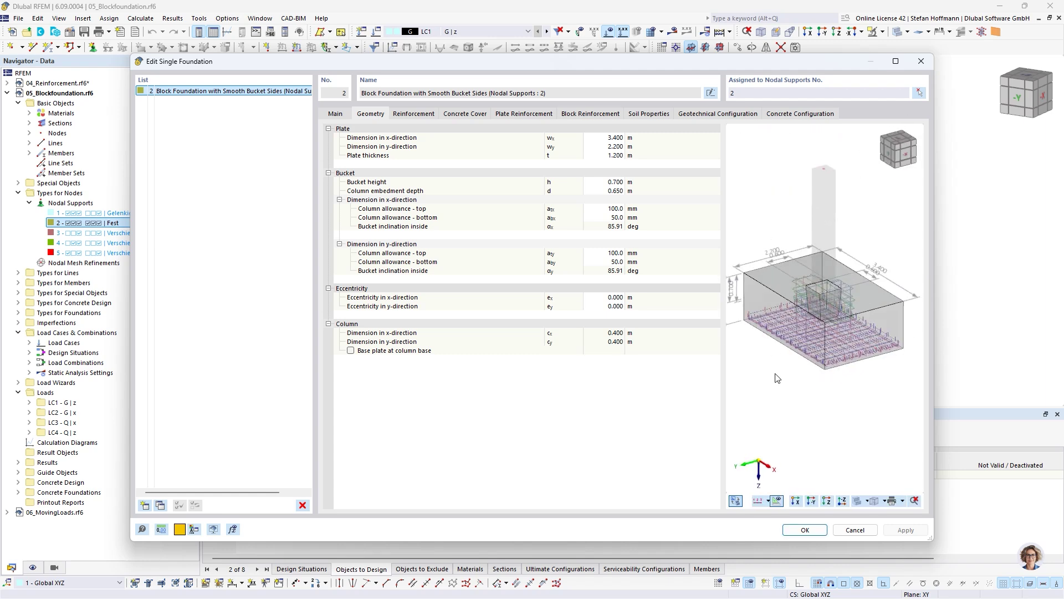
scroll(776, 374, "down", 3)
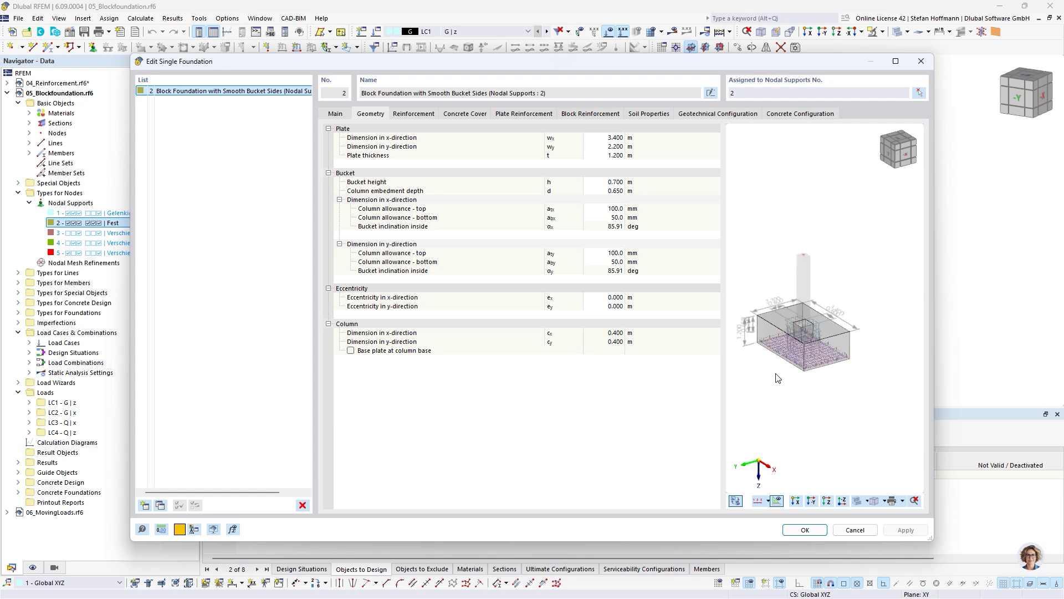
middle_click_drag(776, 374, 794, 372)
scroll(811, 364, "up", 3)
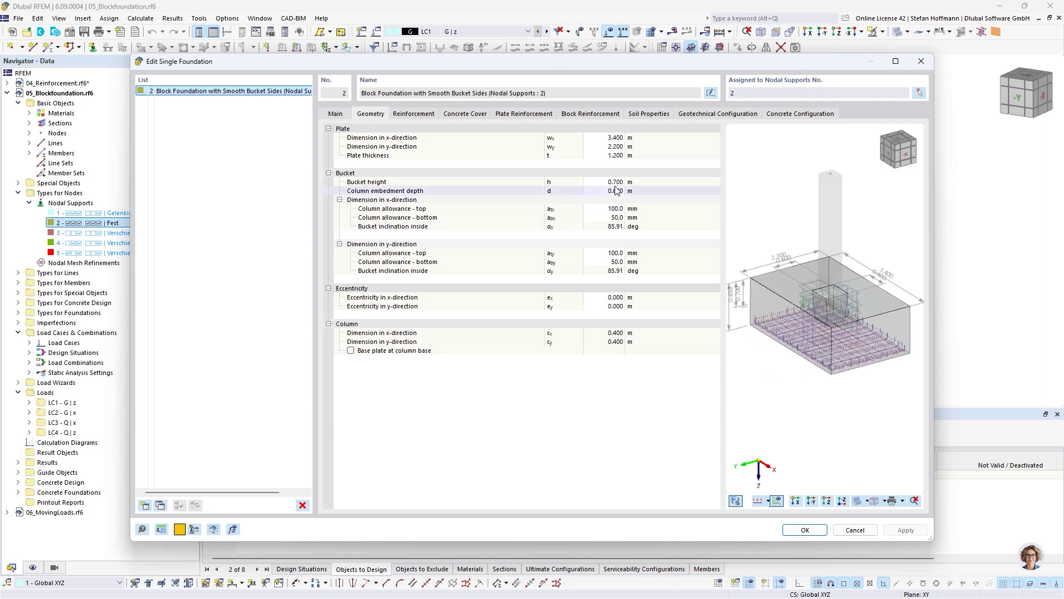
- Review the foundation's reinforcement material, concrete cover and plate reinforcement, examining the bottom mesh and bars in an isometric preview
left_click(408, 114)
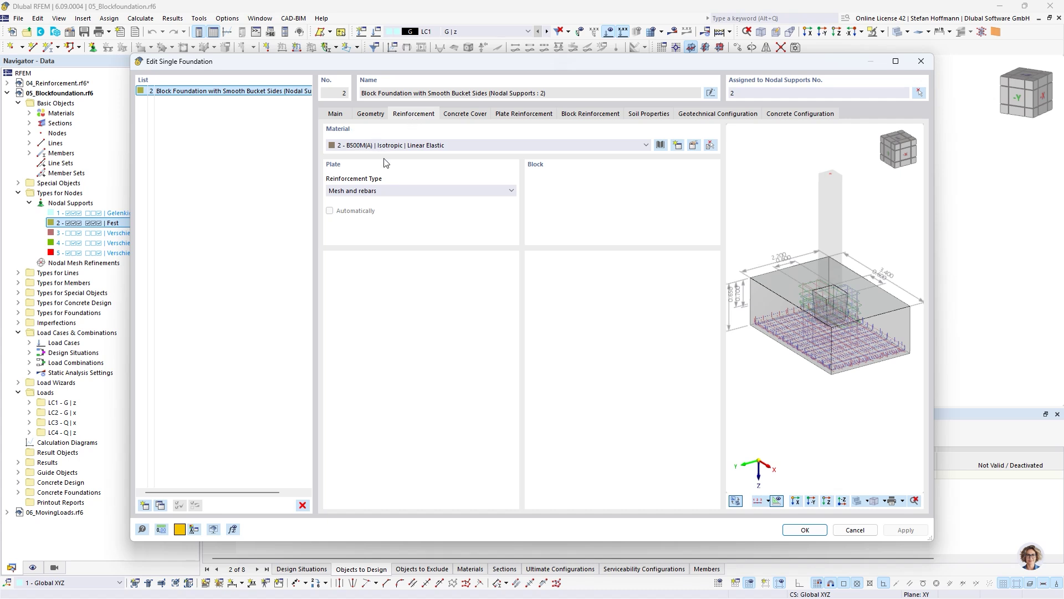
left_click(468, 117)
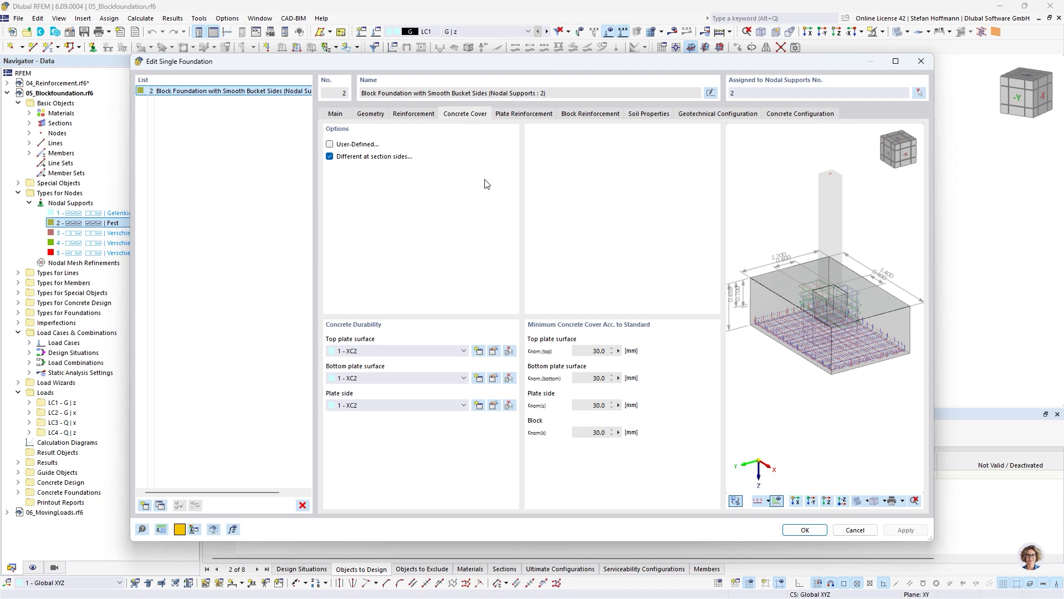
left_click(536, 116)
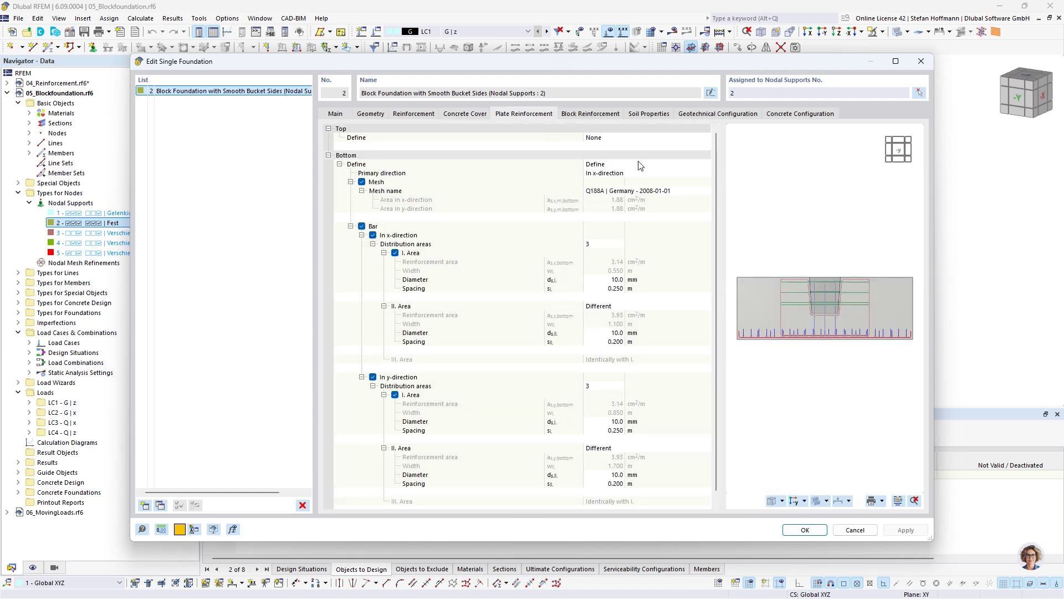
left_click(912, 143)
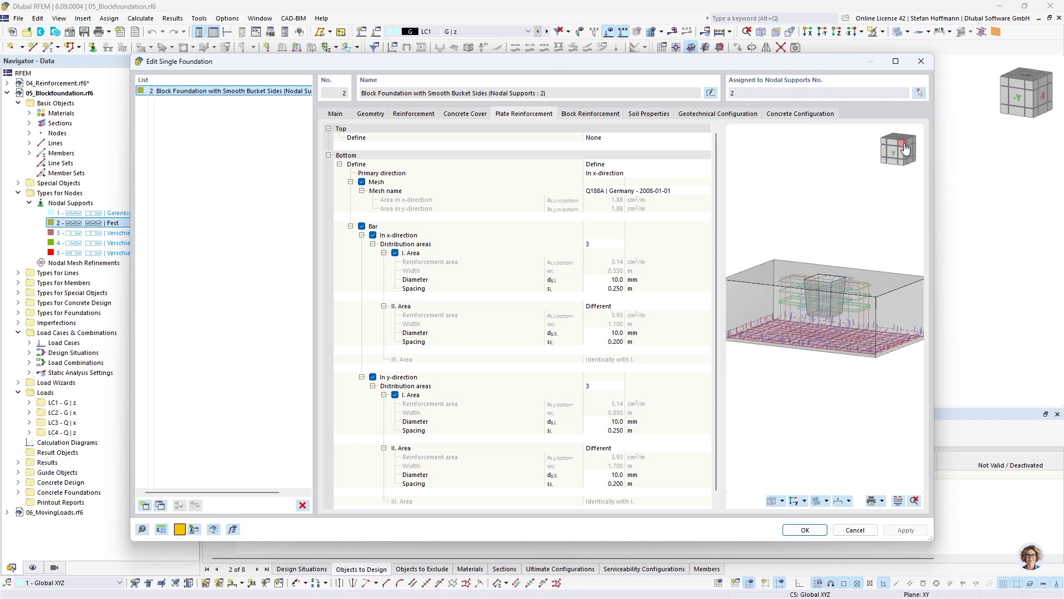
left_click_drag(906, 148, 881, 153)
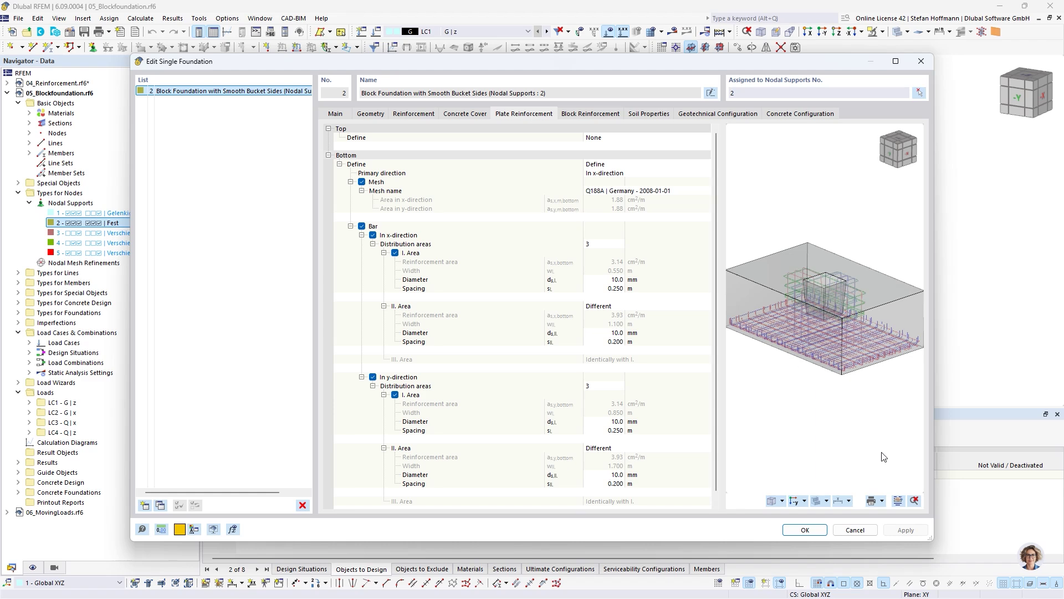
- Examine the plate's reinforcement layout drawing in plan and in a rotated 3D view, then close it
left_click(898, 501)
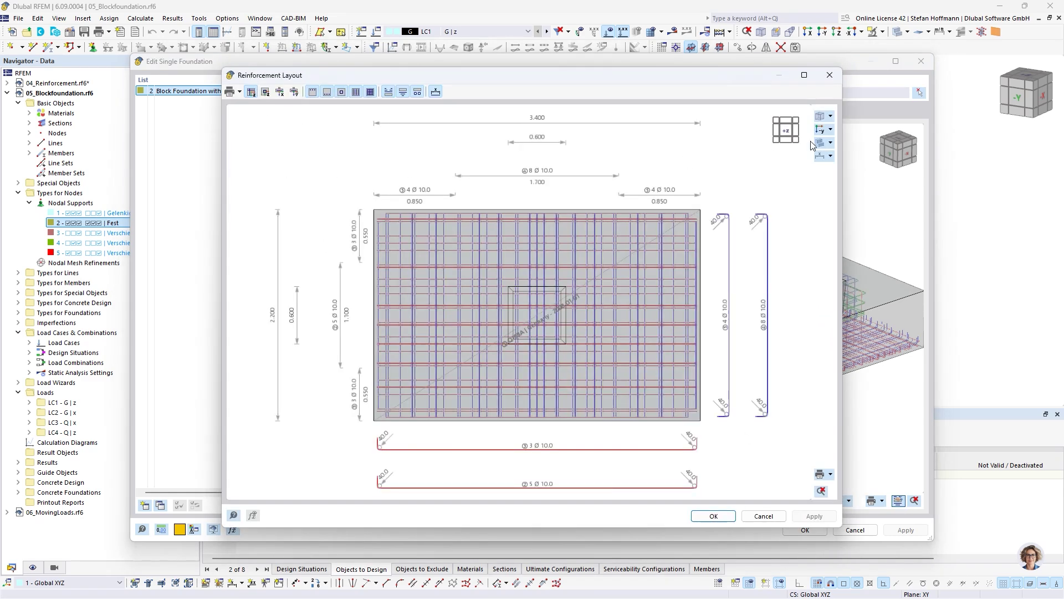
left_click(776, 142)
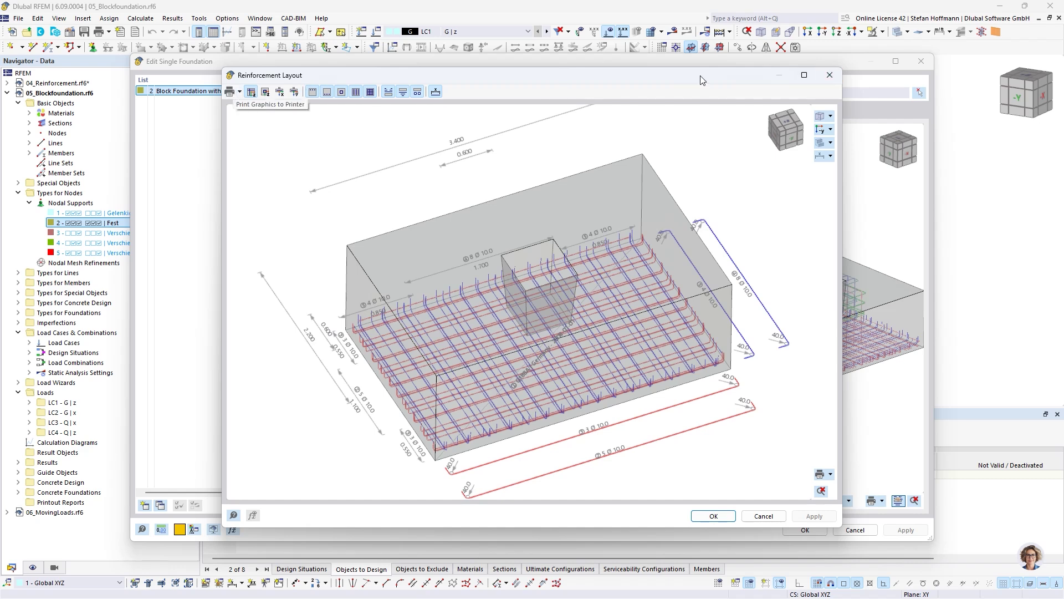
left_click(829, 75)
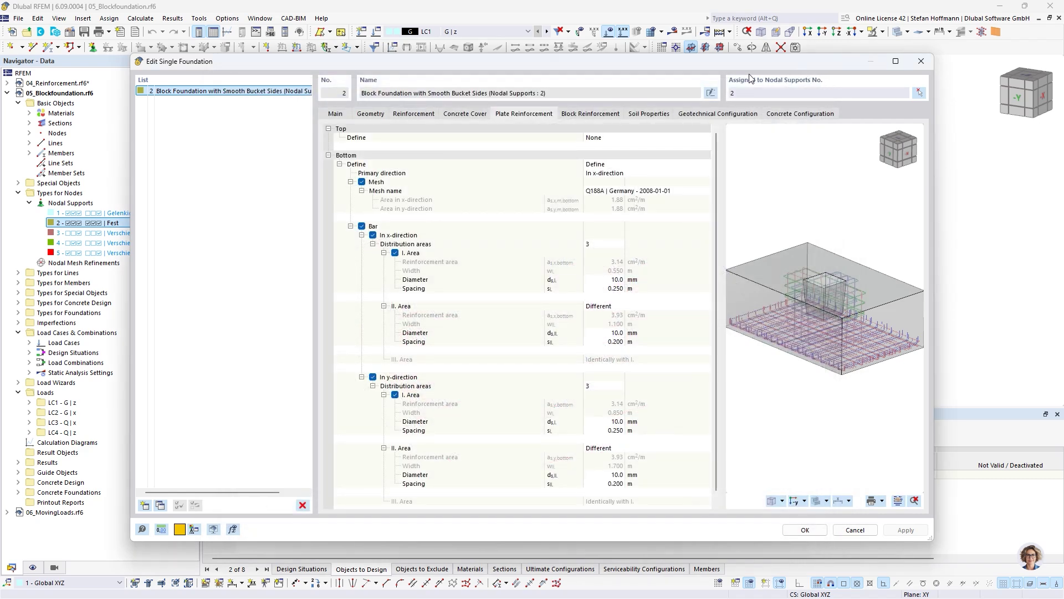
- Review the foundation's block reinforcement settings for horizontal and vertical stirrups, inspecting the stirrups around the bucket in the 3D preview
left_click(608, 114)
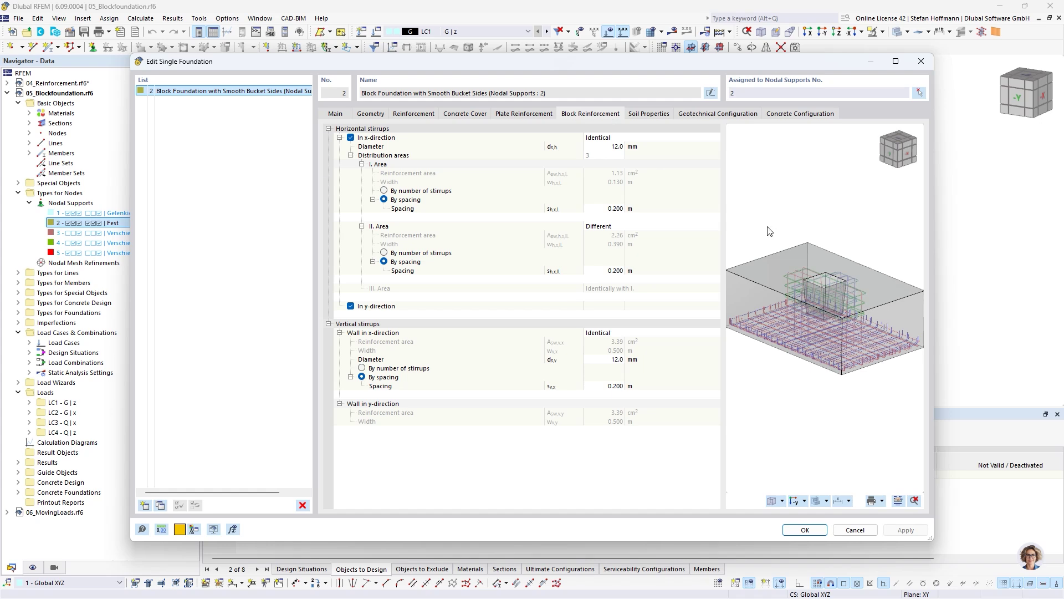
scroll(831, 301, "up", 5)
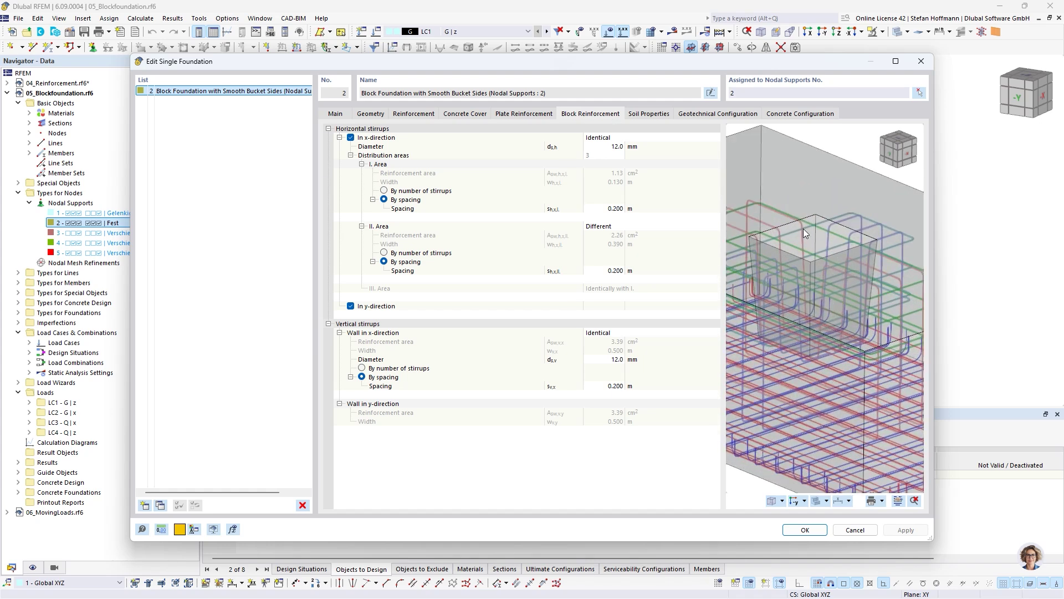
scroll(805, 233, "down", 4)
left_click_drag(889, 153, 902, 145)
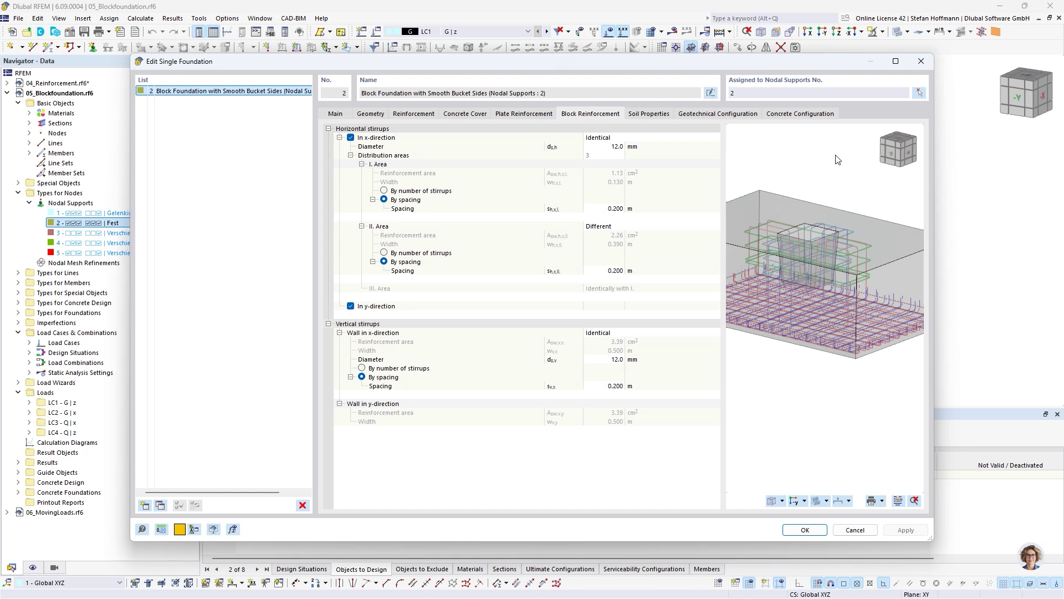
- Review the foundation's soil properties and the design checks in the Standard geotechnical design configuration
left_click(653, 114)
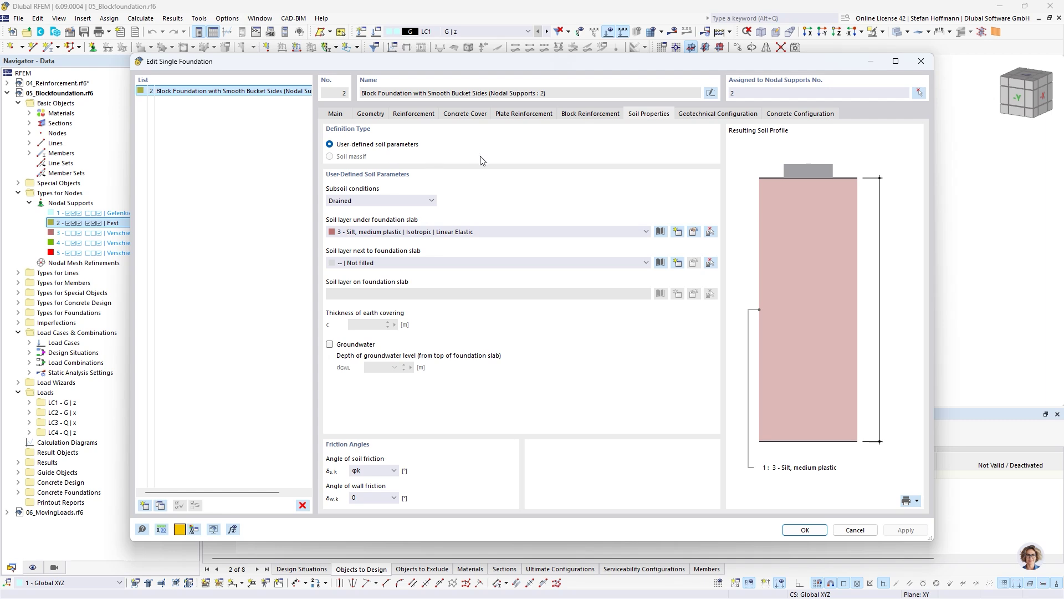
left_click(687, 117)
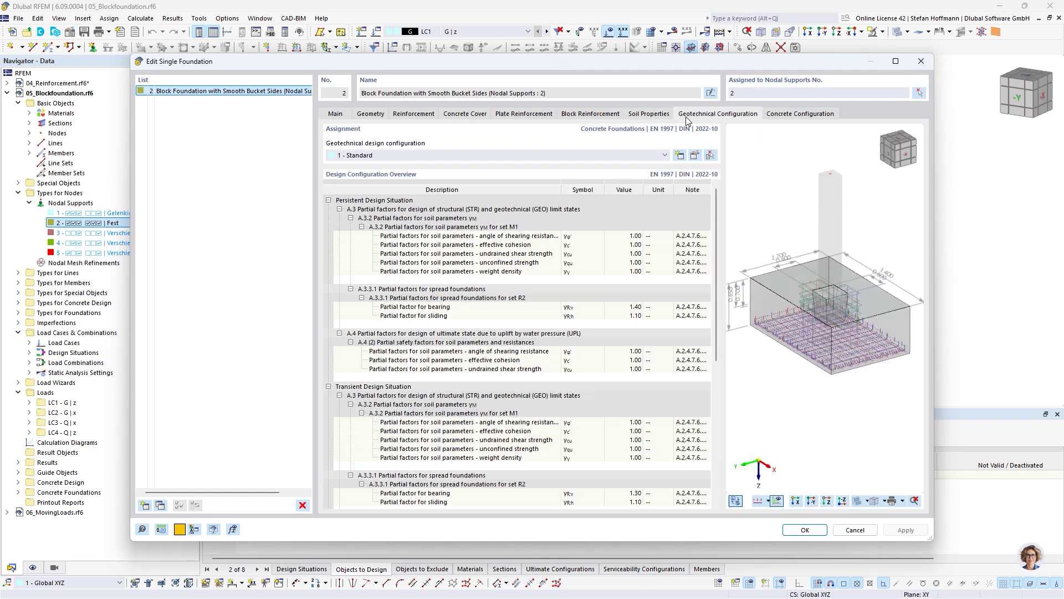
left_click(697, 154)
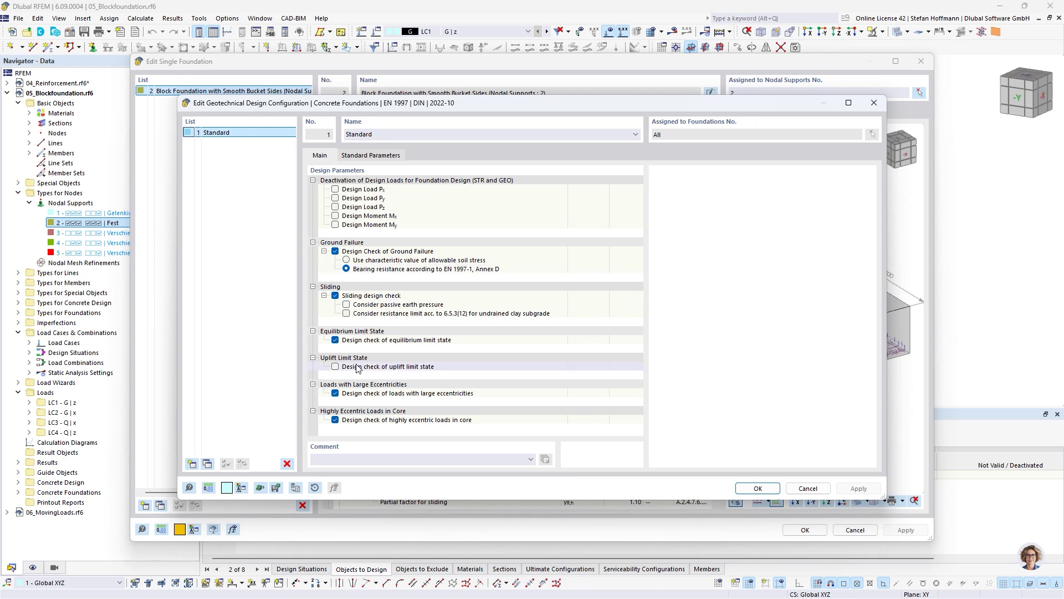
left_click(758, 489)
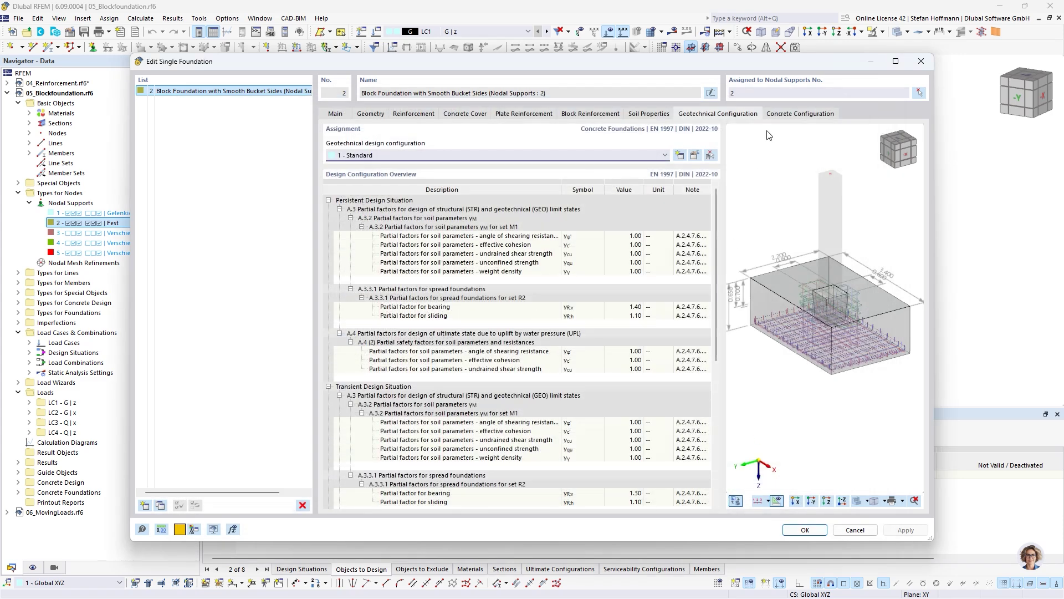
- Review the Standard concrete design configuration with its punching settings, and close the foundation without changes
left_click(775, 115)
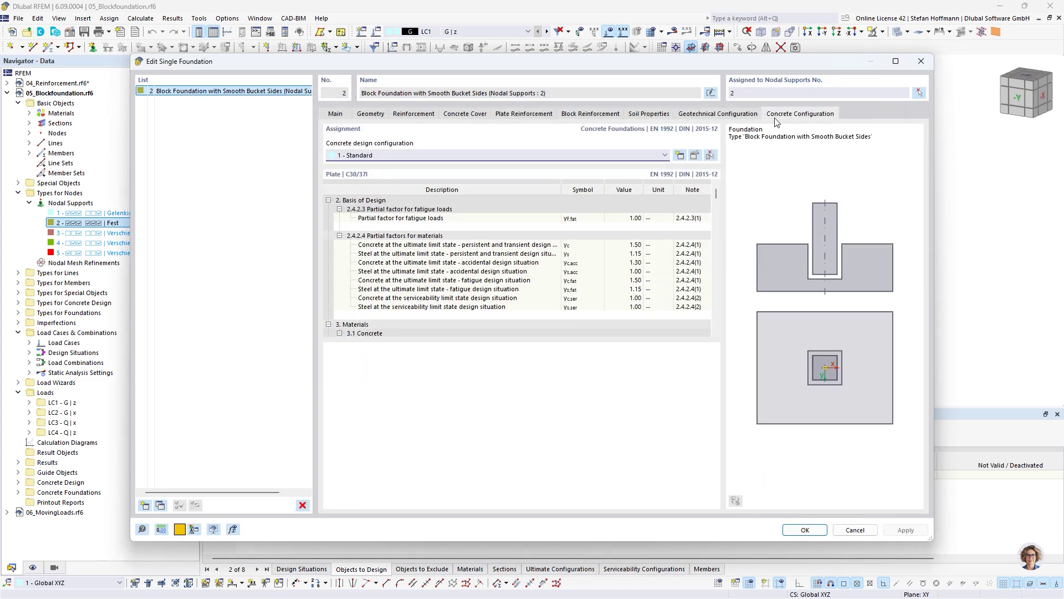
left_click(695, 156)
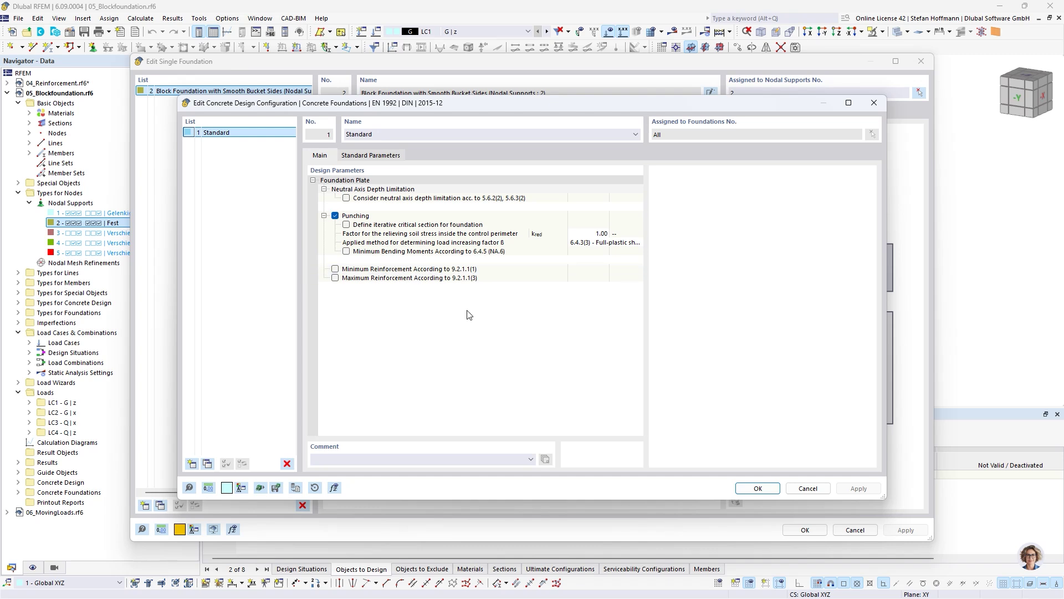
left_click(808, 488)
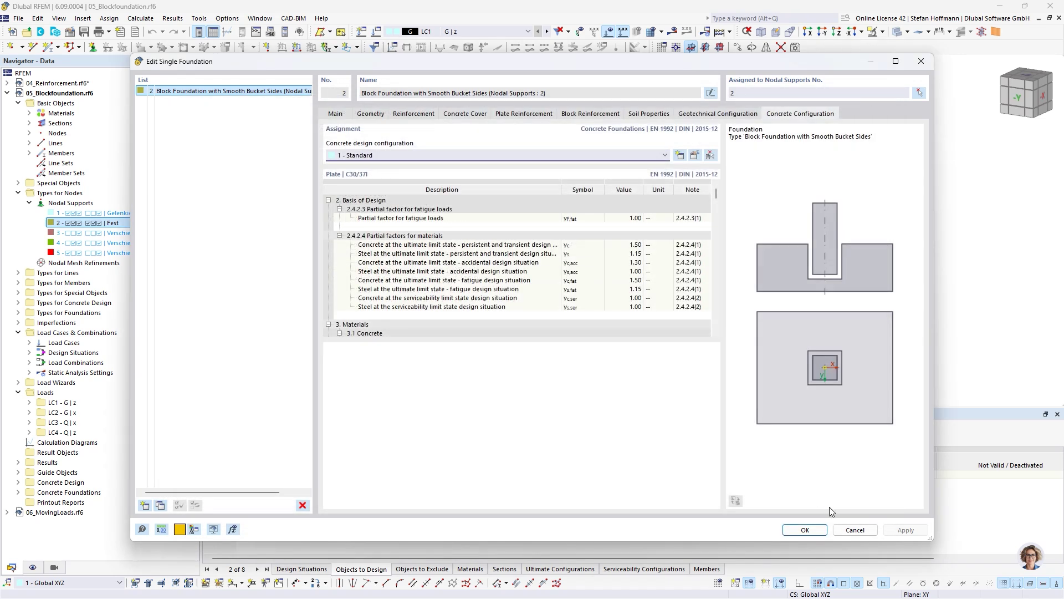
left_click(855, 530)
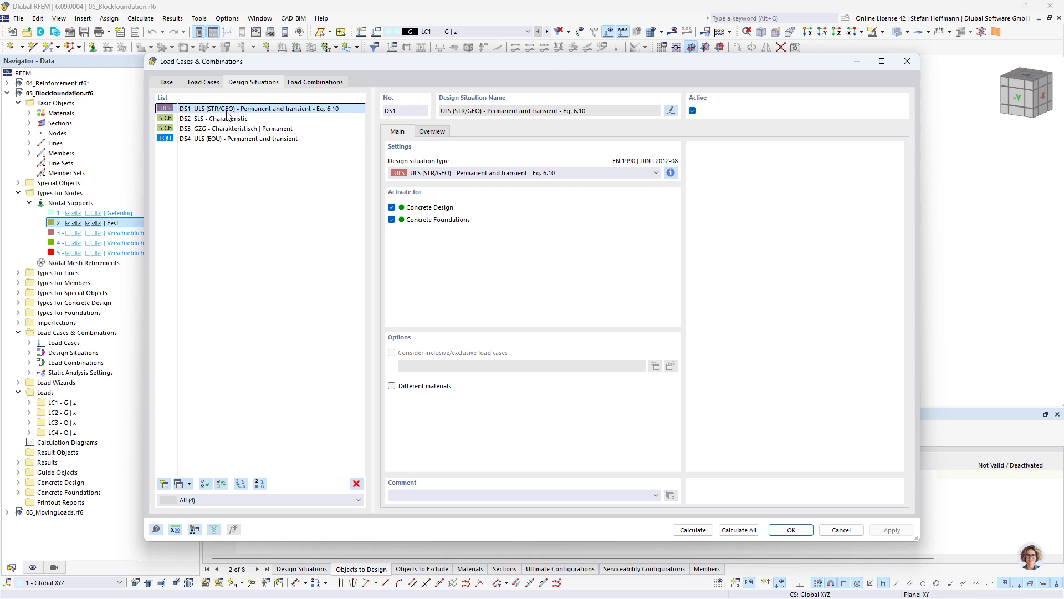
- Check the ULS (EQU) design situation's design activation and the design situation types listed in the Concrete Foundations input data
left_click(242, 138)
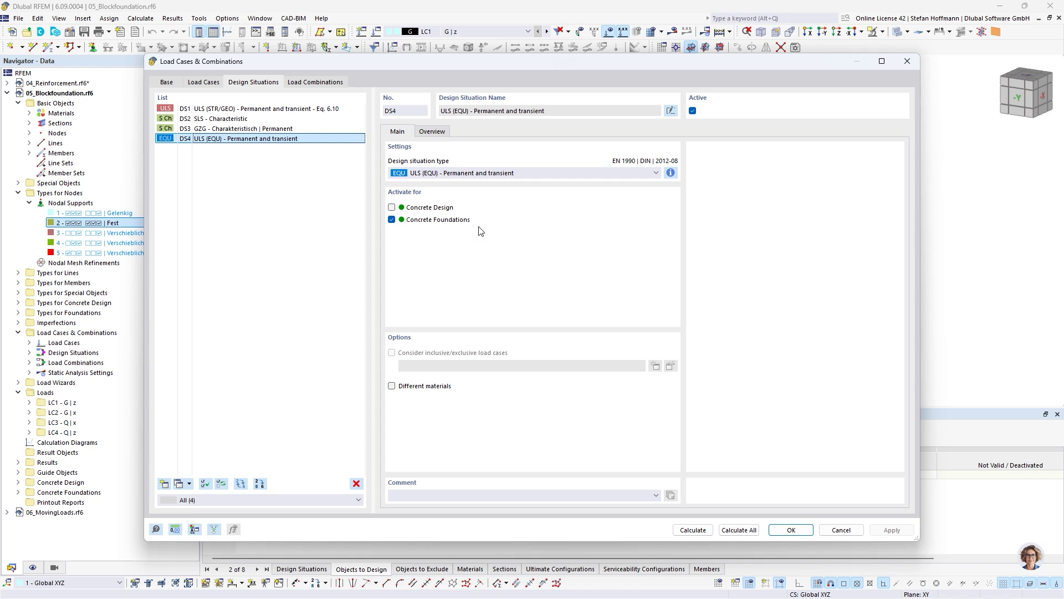
left_click(841, 530)
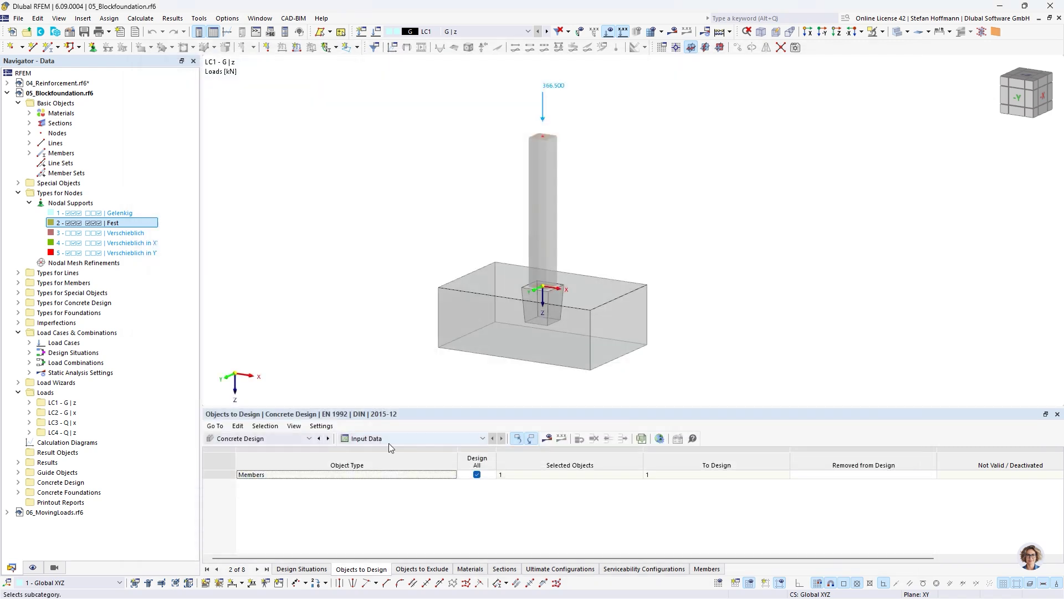
left_click(282, 438)
left_click(258, 503)
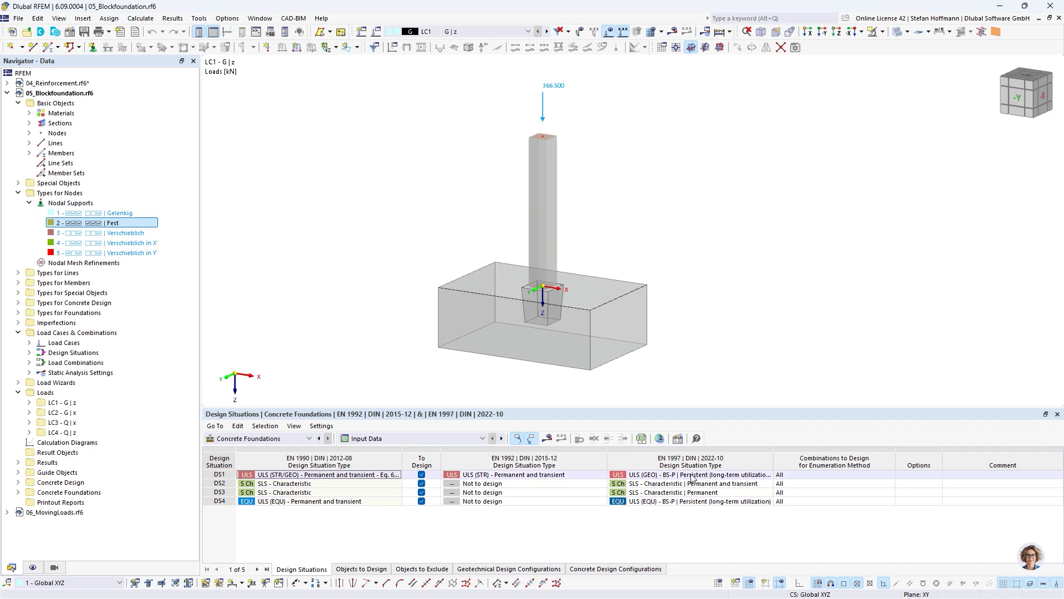
- Calculate the concrete foundations results, and view the design ratios by foundation and the required reinforcement by node
left_click(552, 441)
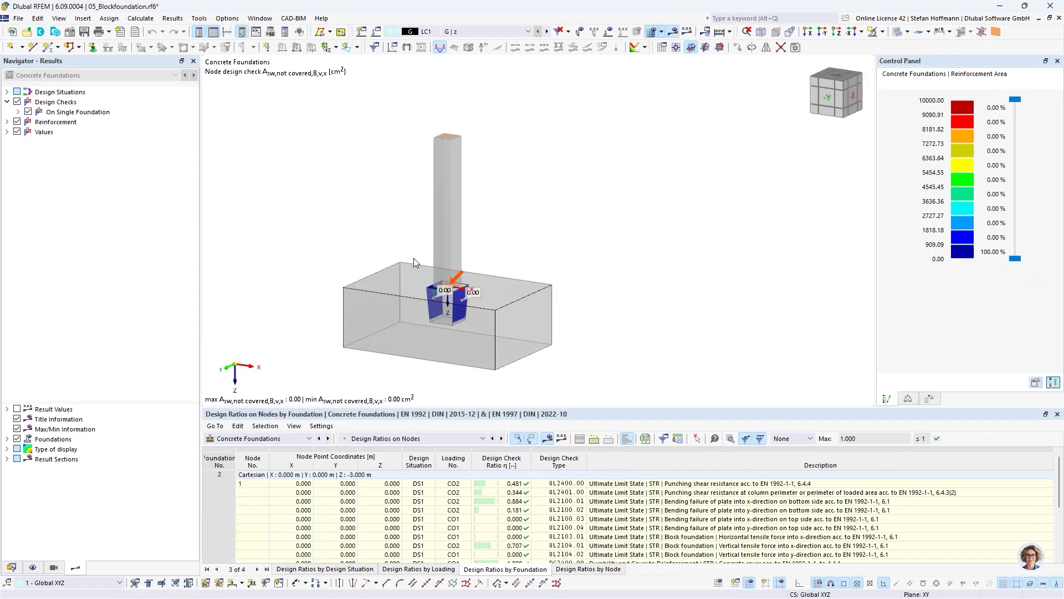
middle_click_drag(390, 275, 451, 268)
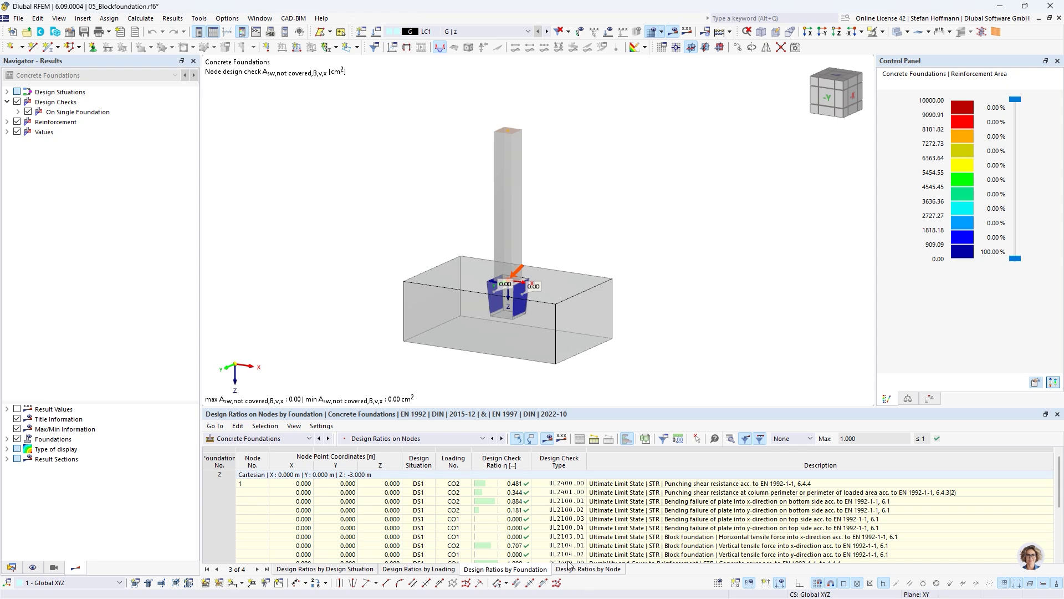
left_click(421, 438)
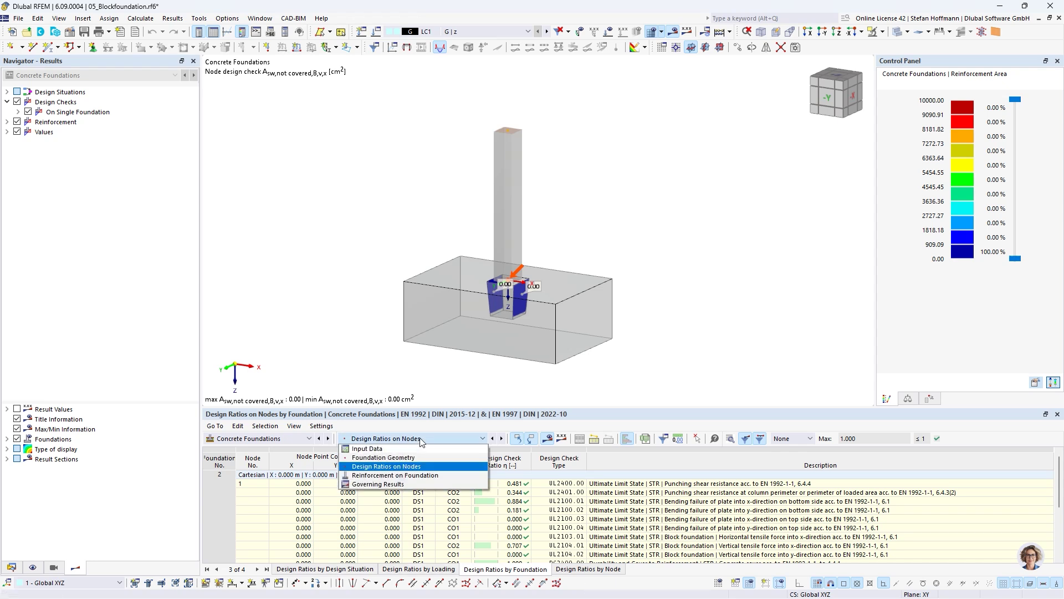
left_click(430, 476)
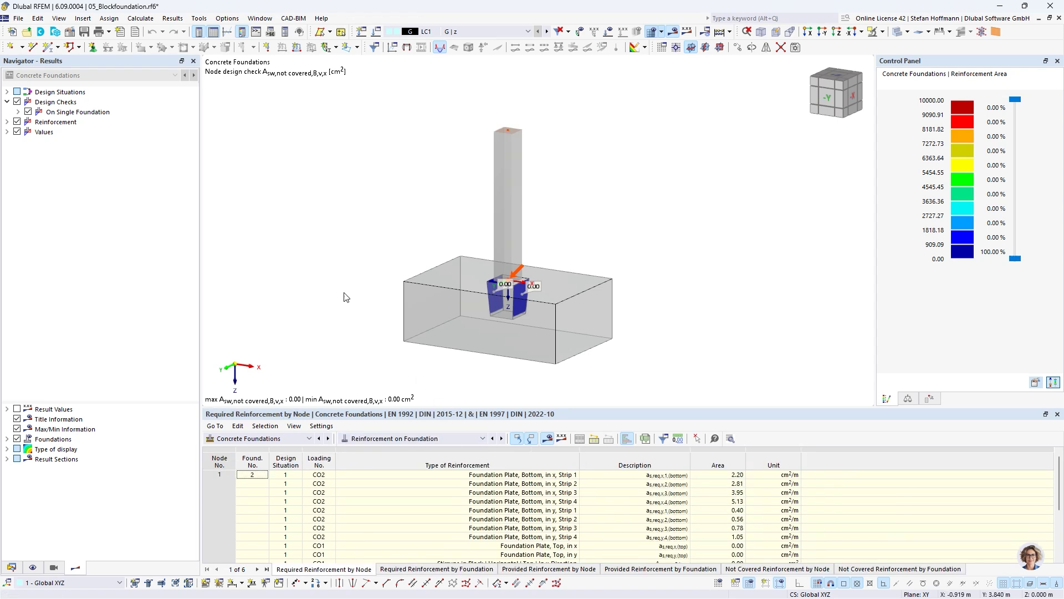
- Show the required bottom plate reinforcement in x-direction on the foundation model
left_click(7, 122)
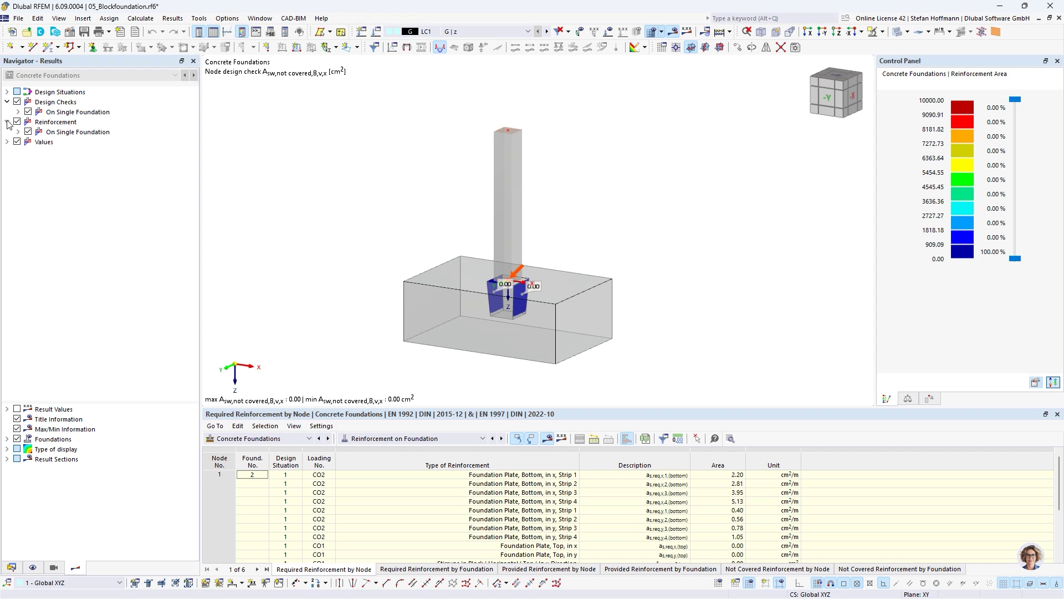
left_click(18, 132)
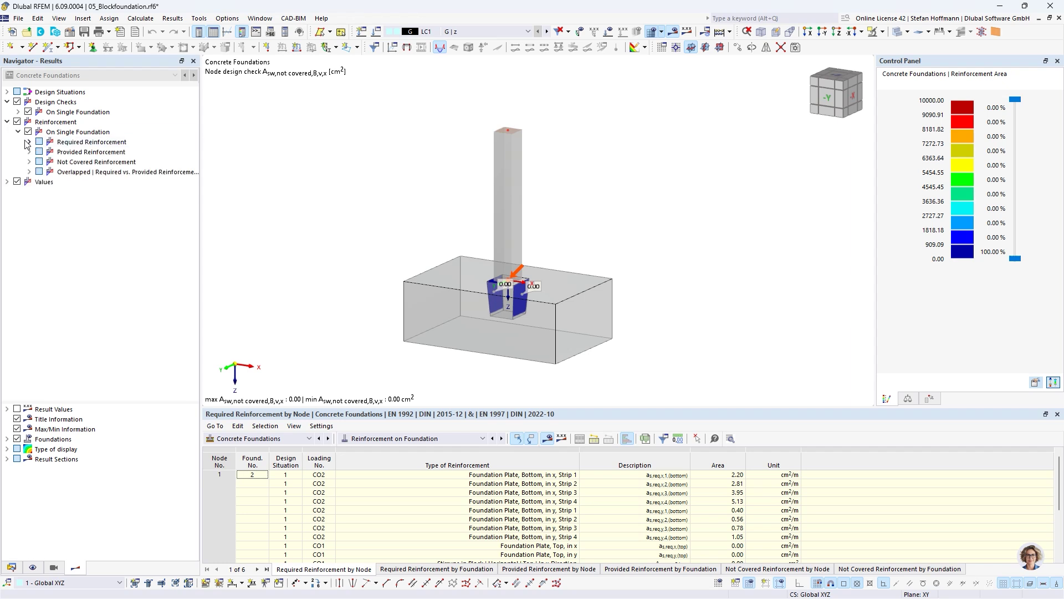
left_click(29, 142)
left_click(29, 172)
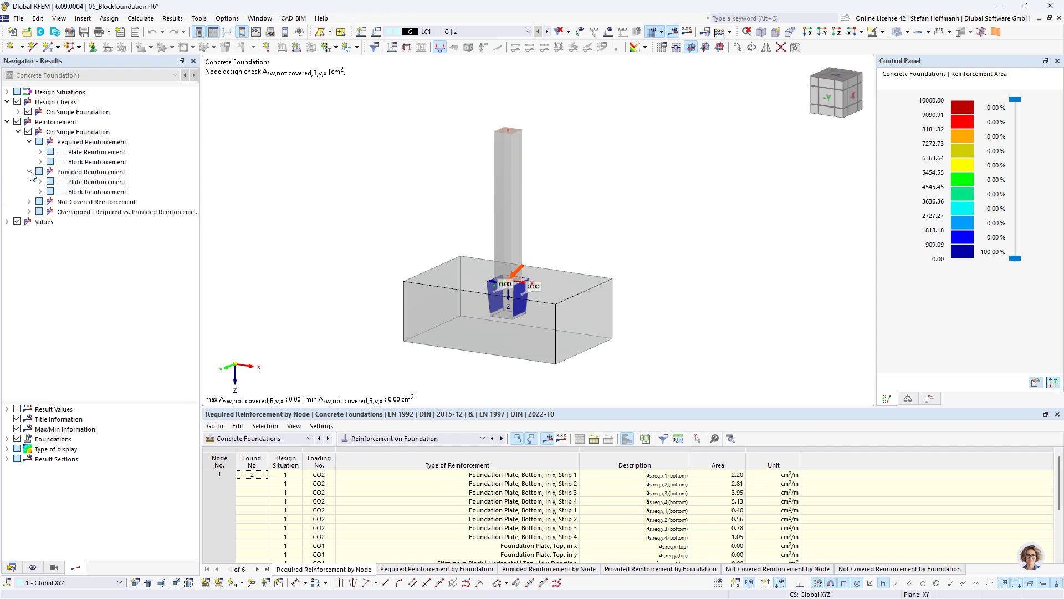
left_click(40, 152)
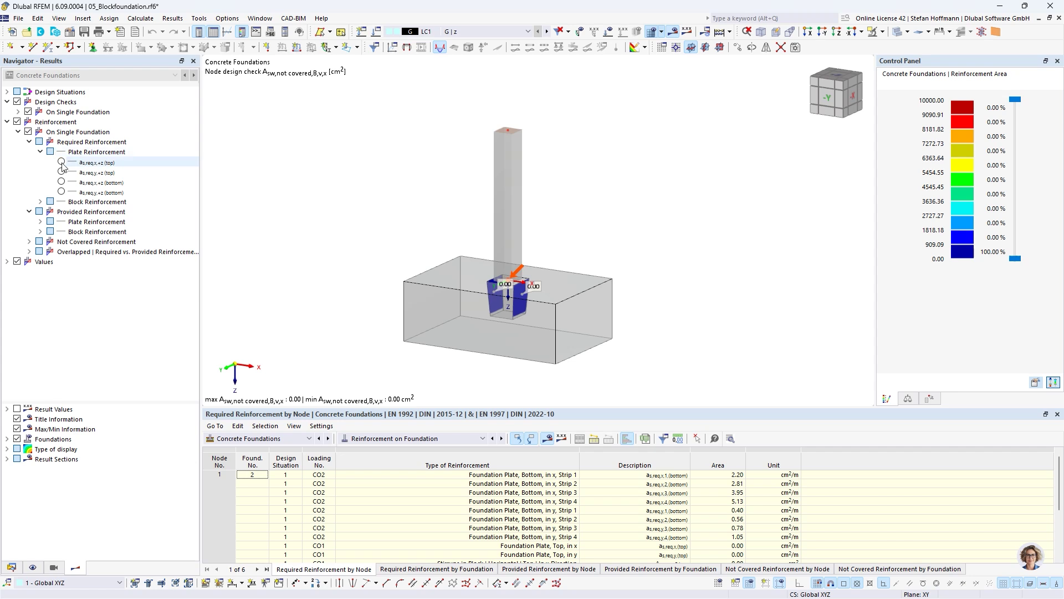
left_click(61, 182)
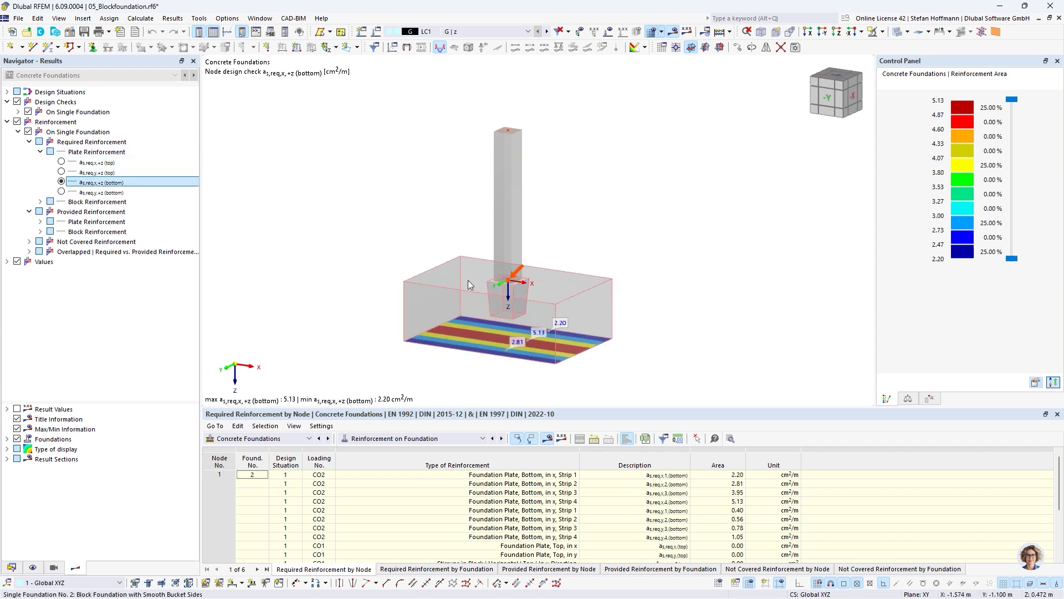
- Show the block's required horizontal reinforcement in x-direction, then in y-direction
left_click(41, 202)
left_click(61, 212)
left_click(62, 222)
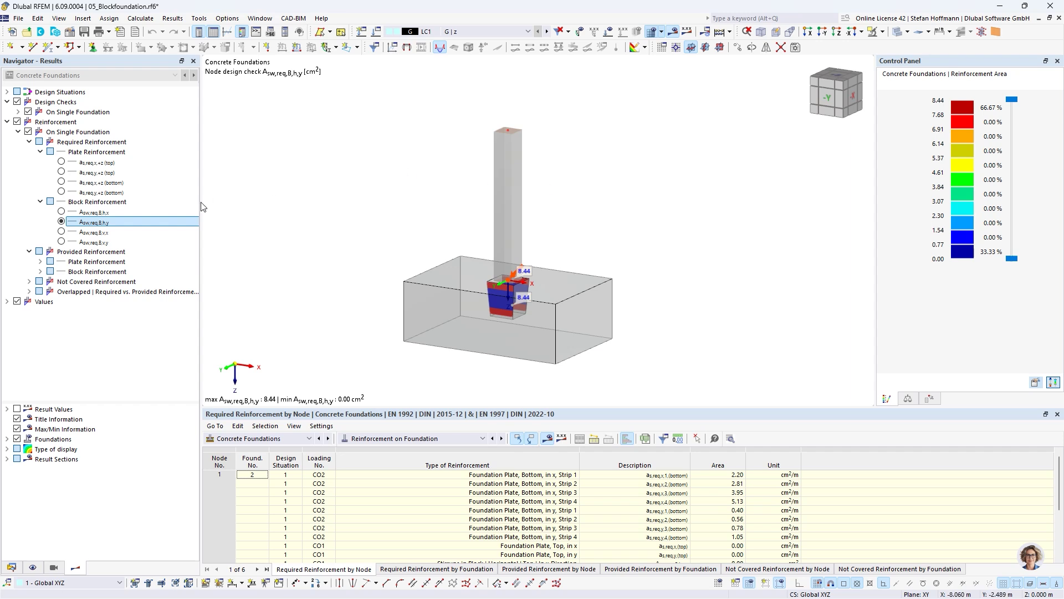
- Show the not covered reinforcement for the plate's bottom in x-direction, then for the block's horizontal stirrups in y-direction
left_click(29, 282)
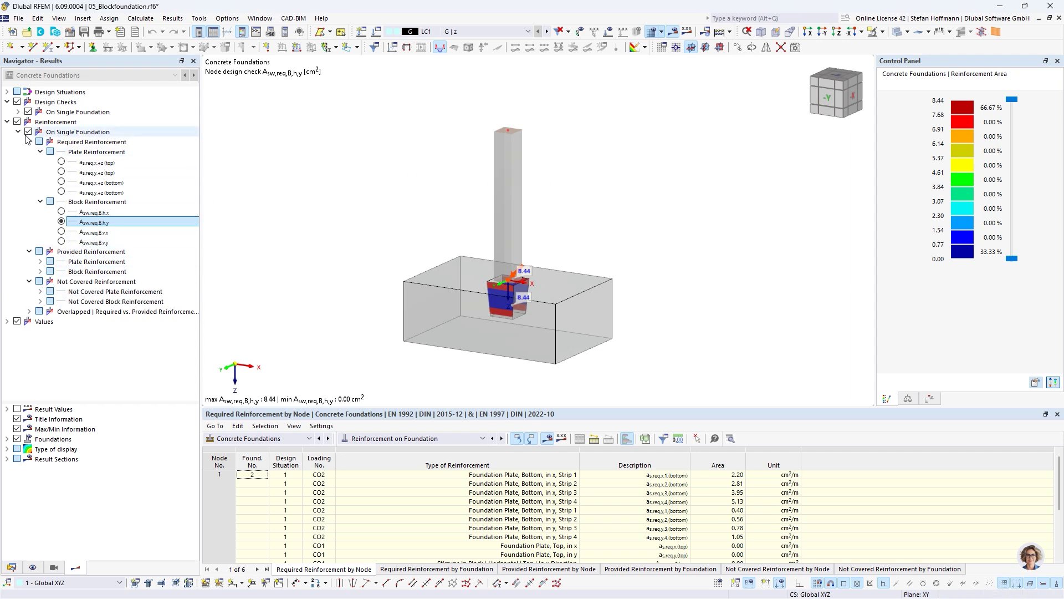
left_click(28, 132)
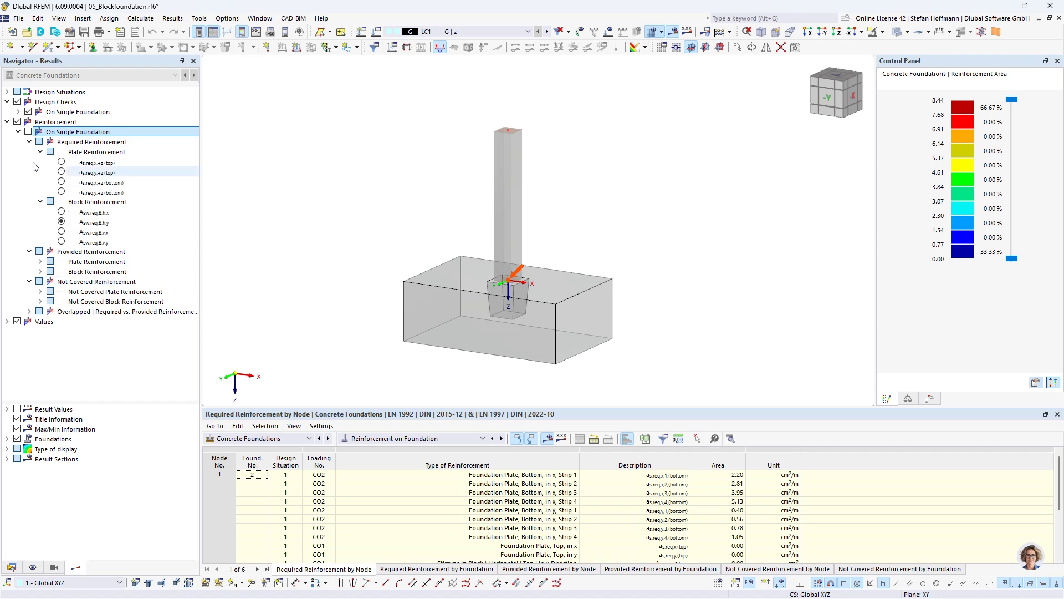
left_click(28, 131)
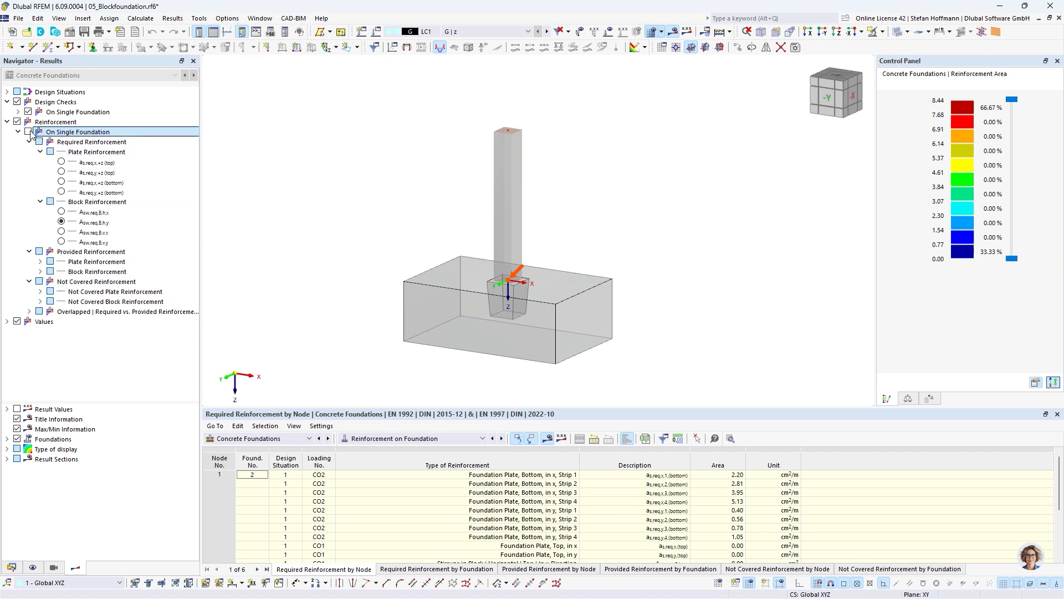
left_click(40, 291)
left_click(61, 312)
left_click(61, 323)
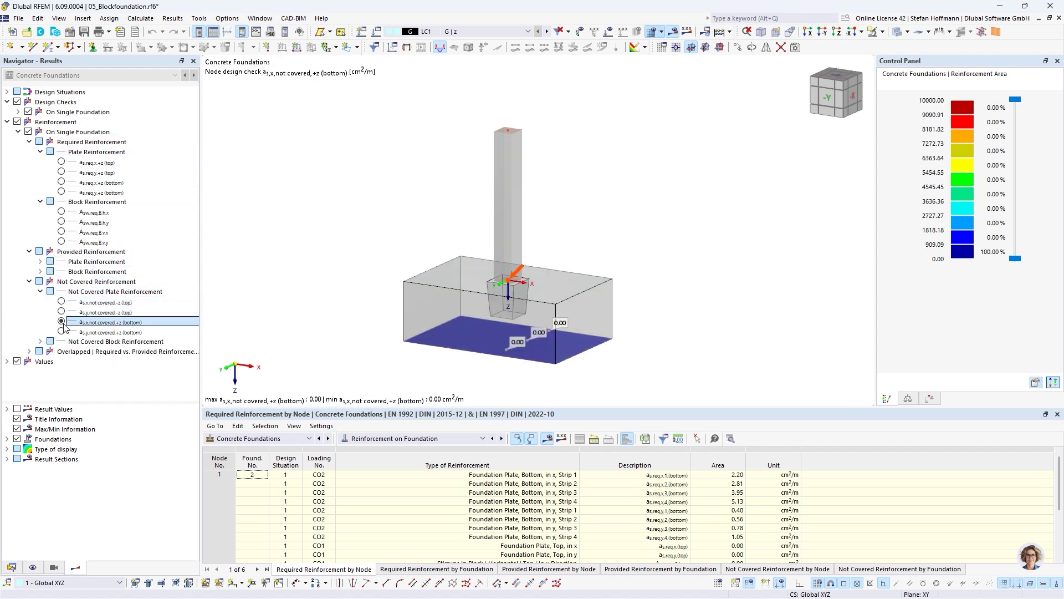
left_click(40, 341)
left_click(62, 360)
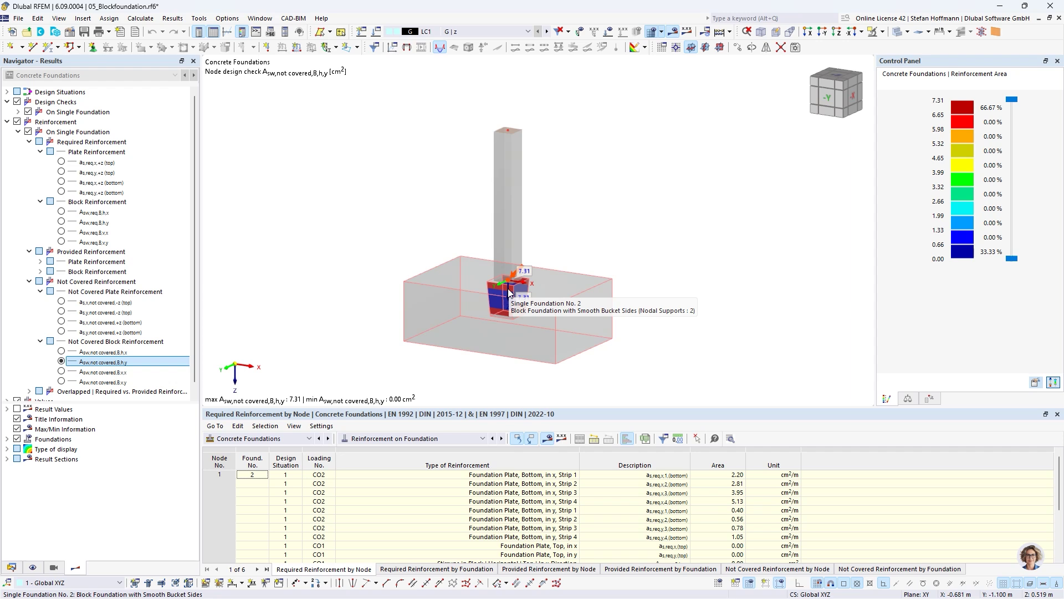
- Switch to the model 06_MovingLoads.rf6 and bring its arch bridge into view
left_click(12, 567)
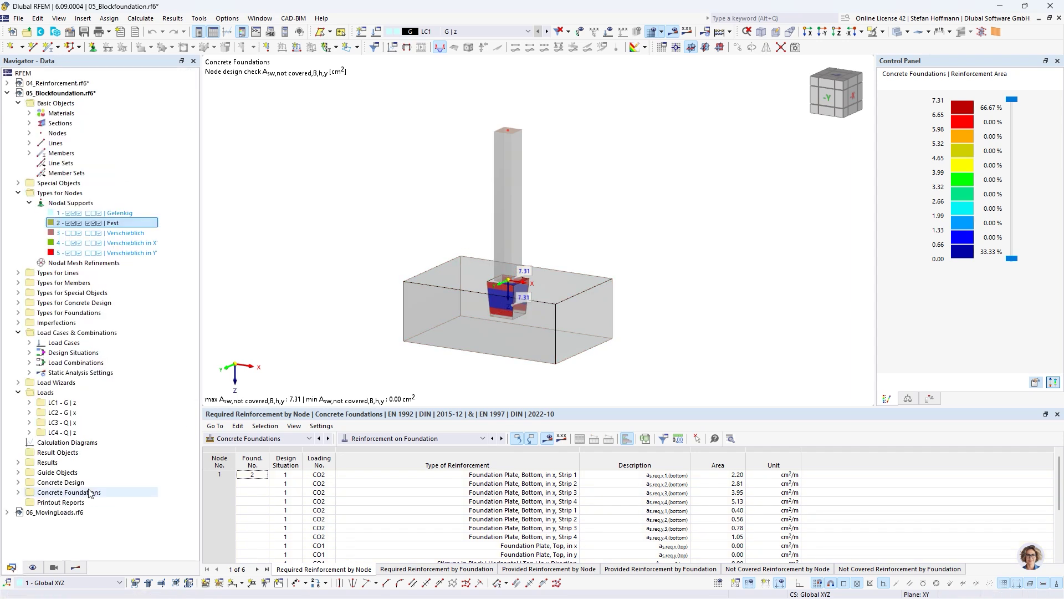
left_click(54, 513)
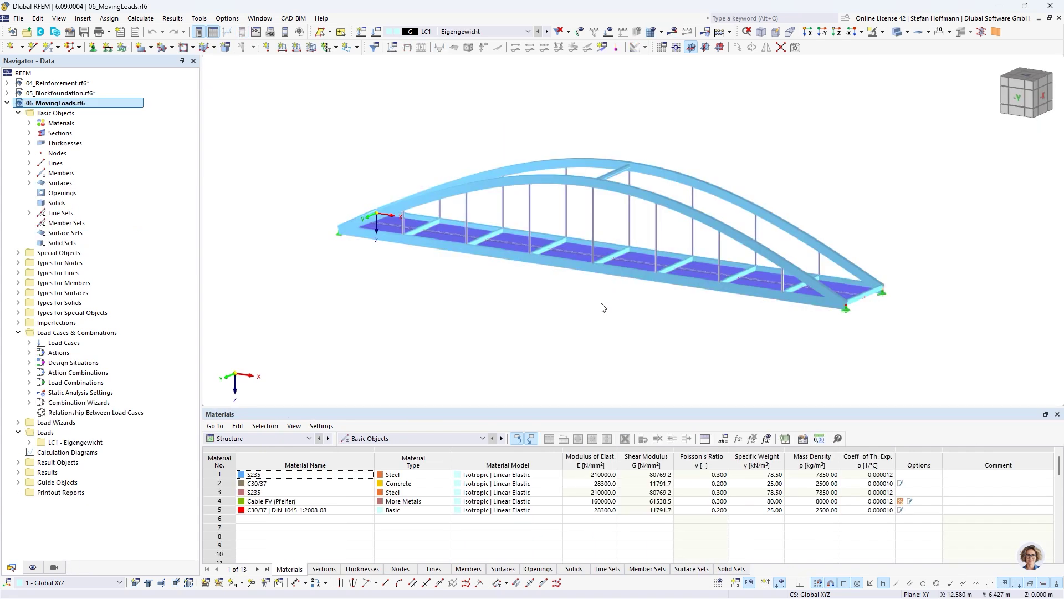
middle_click_drag(603, 306, 558, 311)
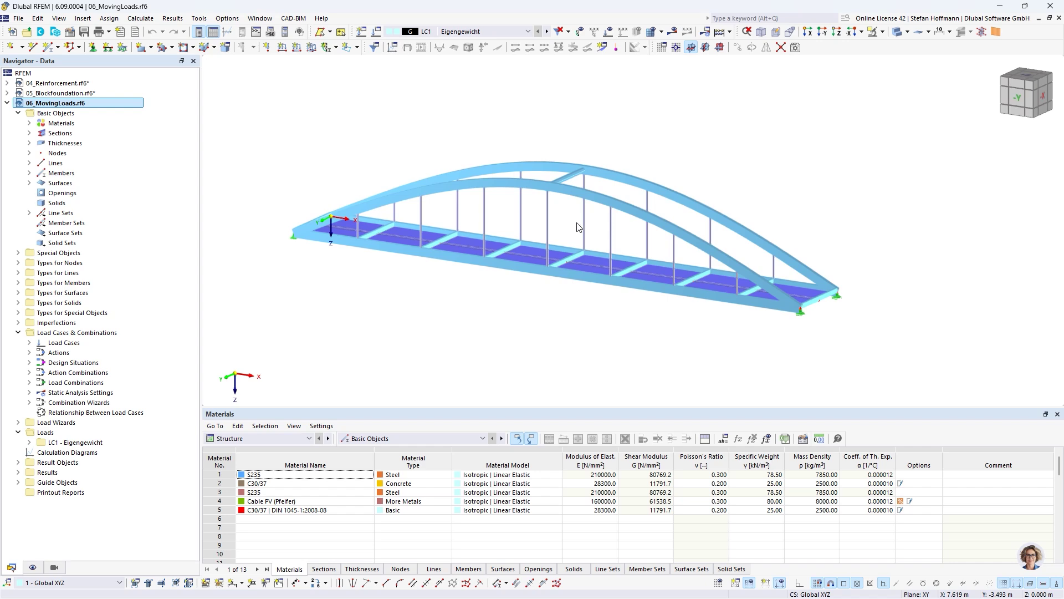
- Review the loading scheme in the browser's Moving Loads article, then return to RFEM and inspect the bridge's line set Trajektorie
key("alt+Tab")
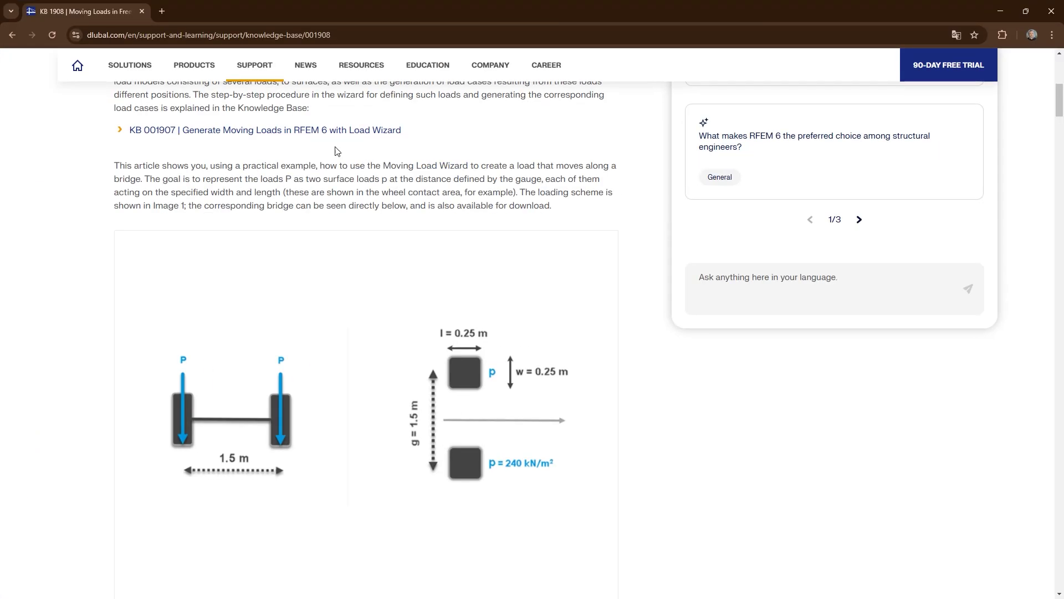
scroll(337, 150, "up", 8)
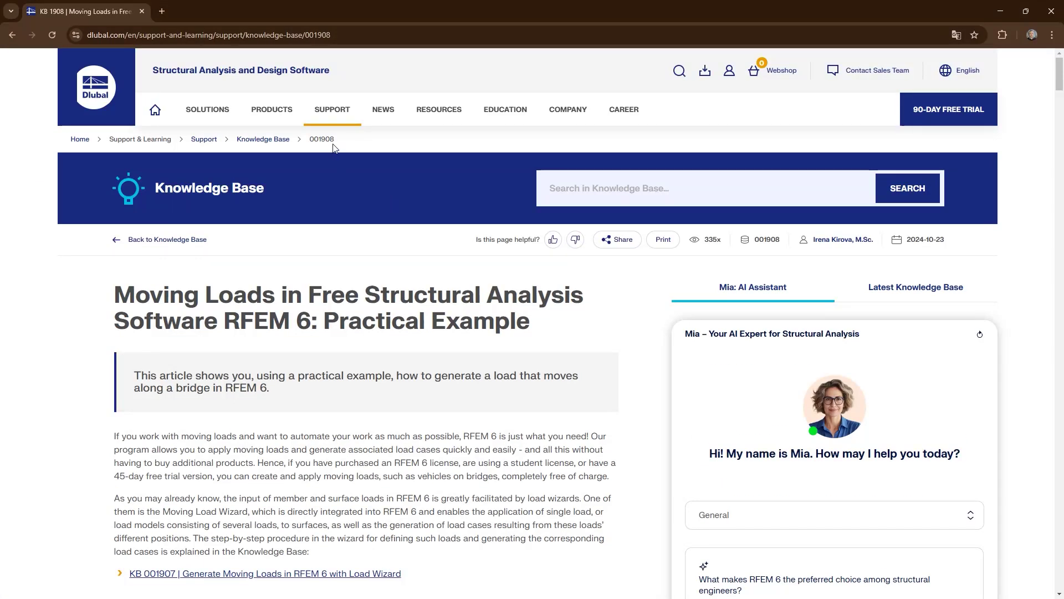
scroll(371, 220, "down", 10)
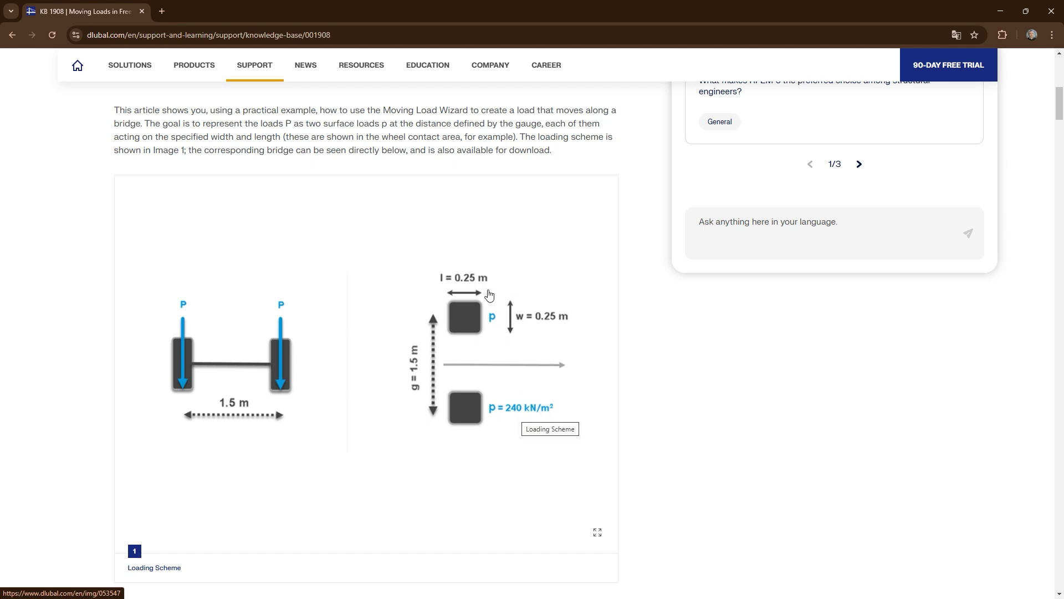
left_click(1000, 11)
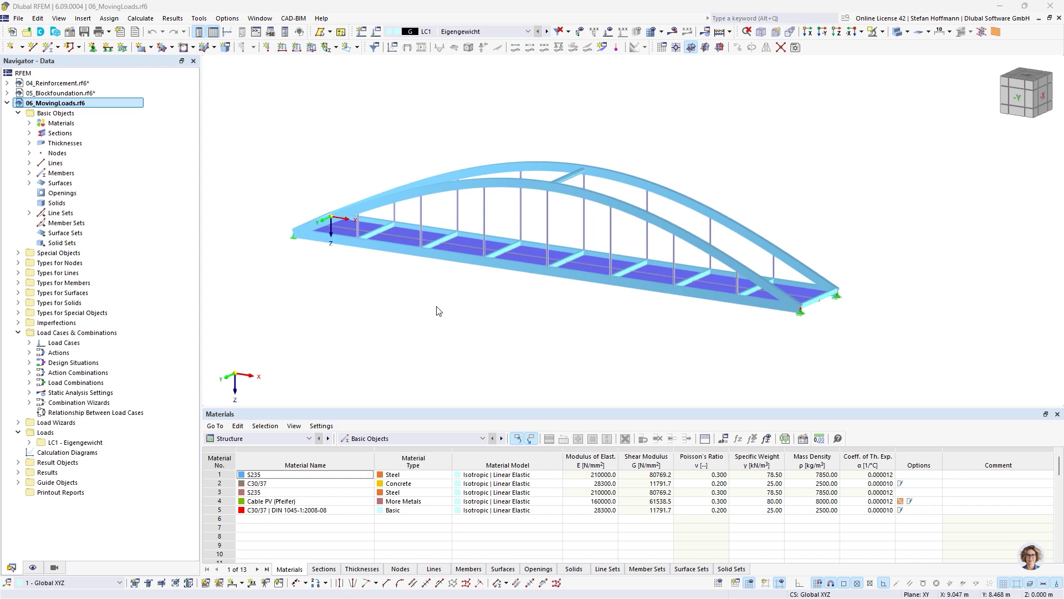
double_click(417, 239)
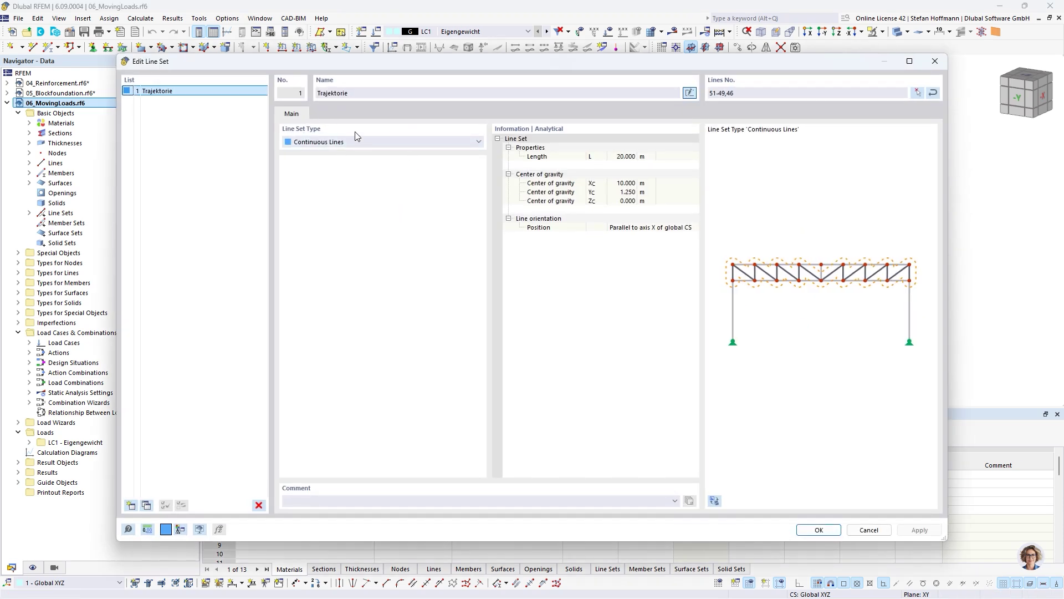
left_click(868, 530)
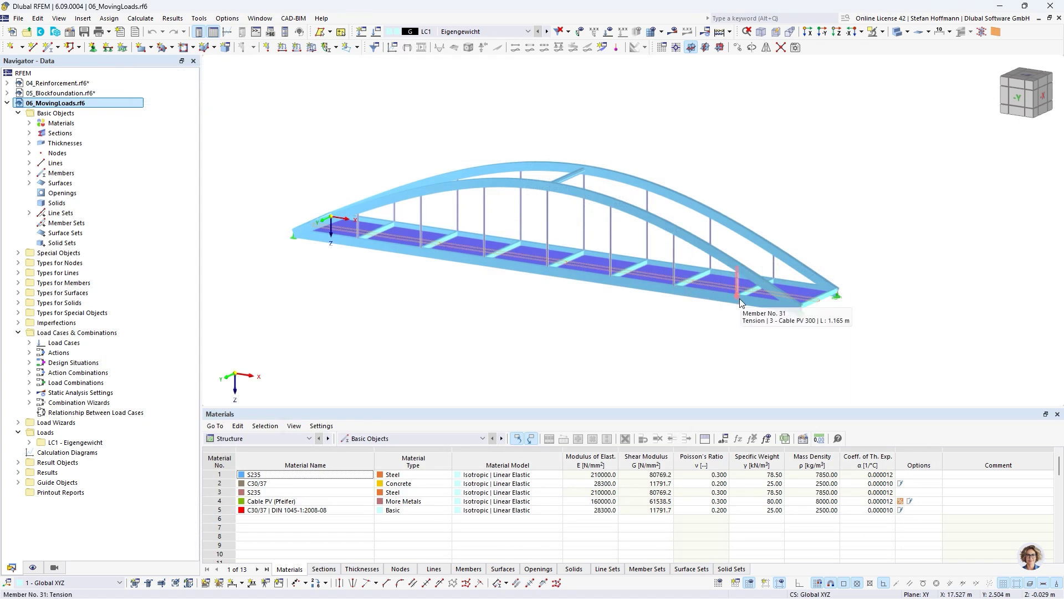
- Create a new moving load in the load wizards and apply it to all surfaces
double_click(45, 424)
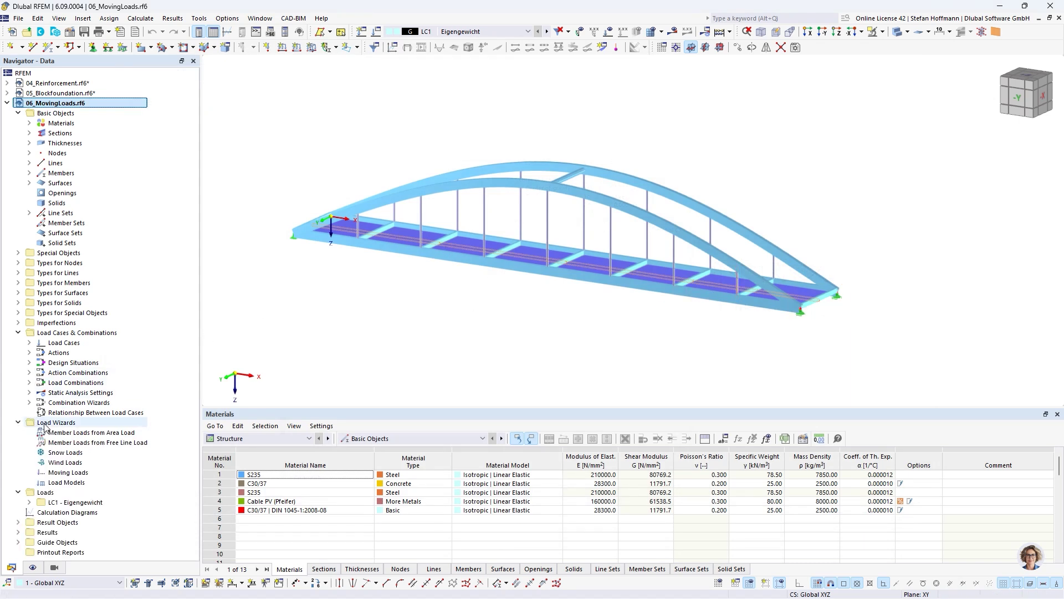
left_click(71, 472)
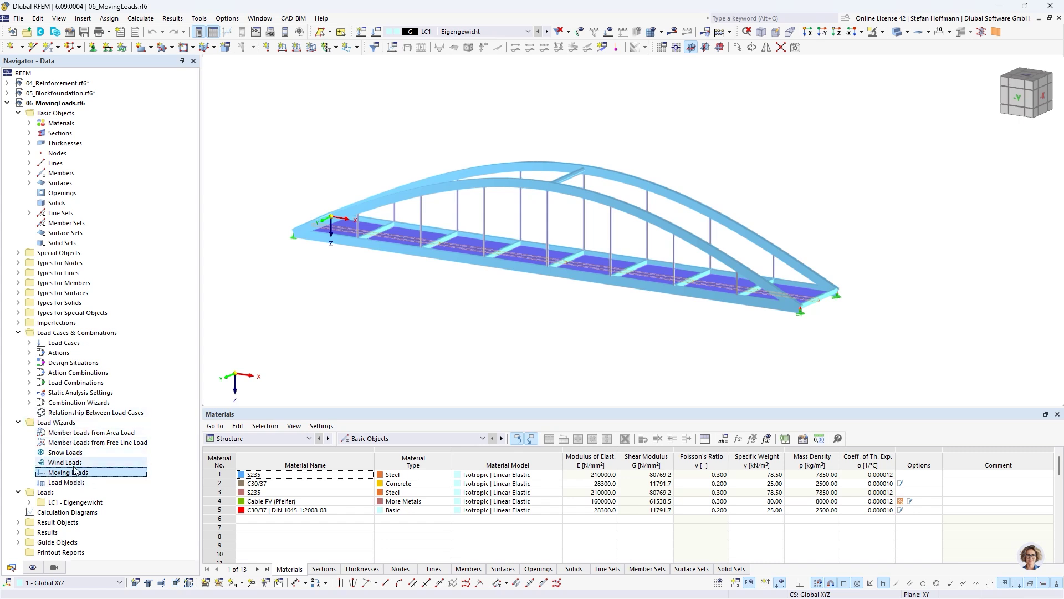
right_click(77, 473)
left_click(111, 490)
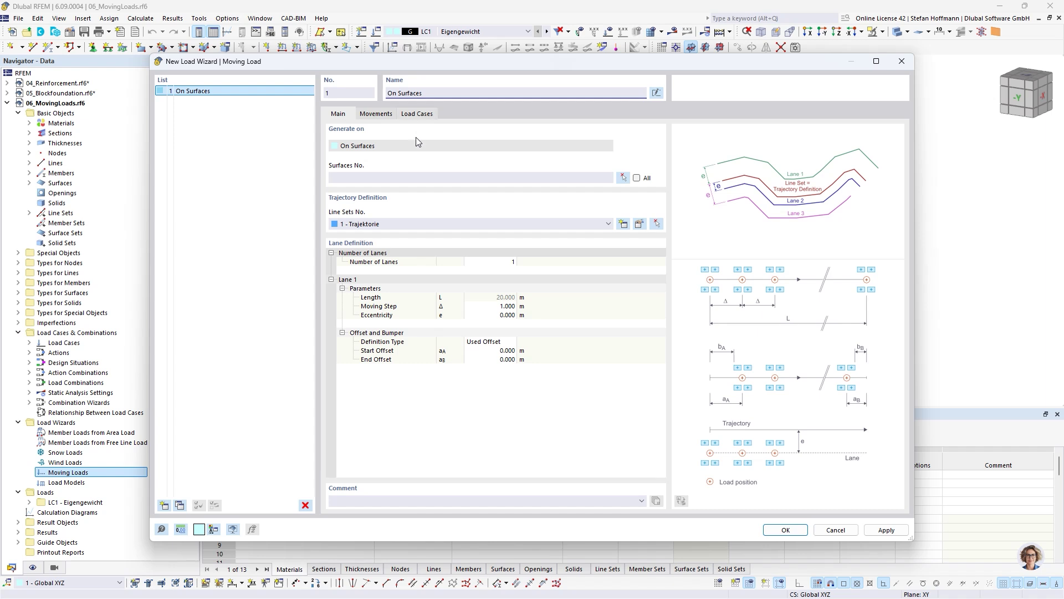
left_click(432, 178)
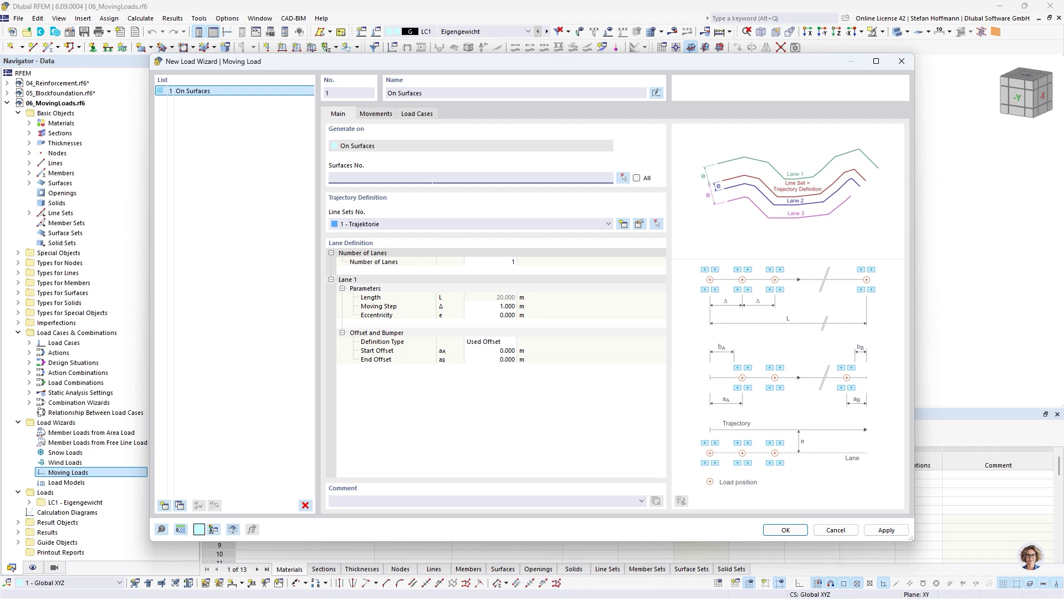
left_click(637, 178)
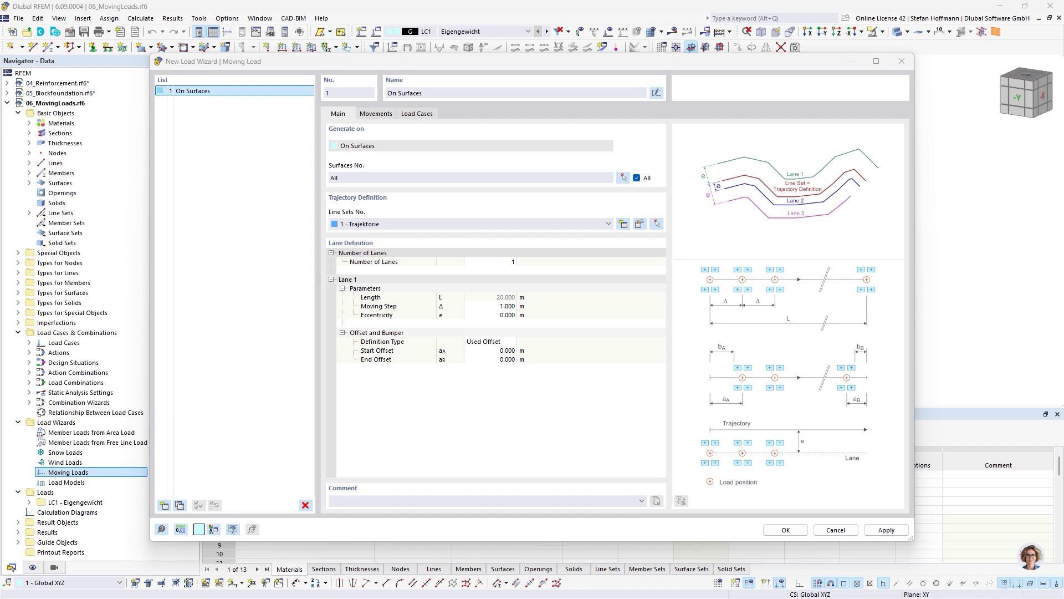
- Set Lane 1's moving step to 0.25 m
left_click(508, 306)
type("0,")
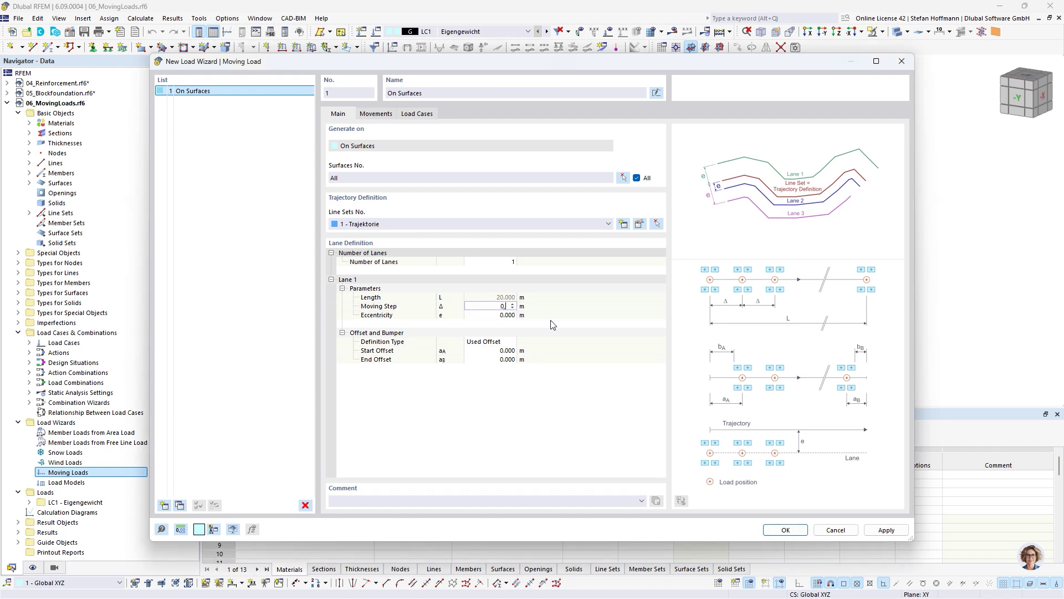
type("25")
key("Tab")
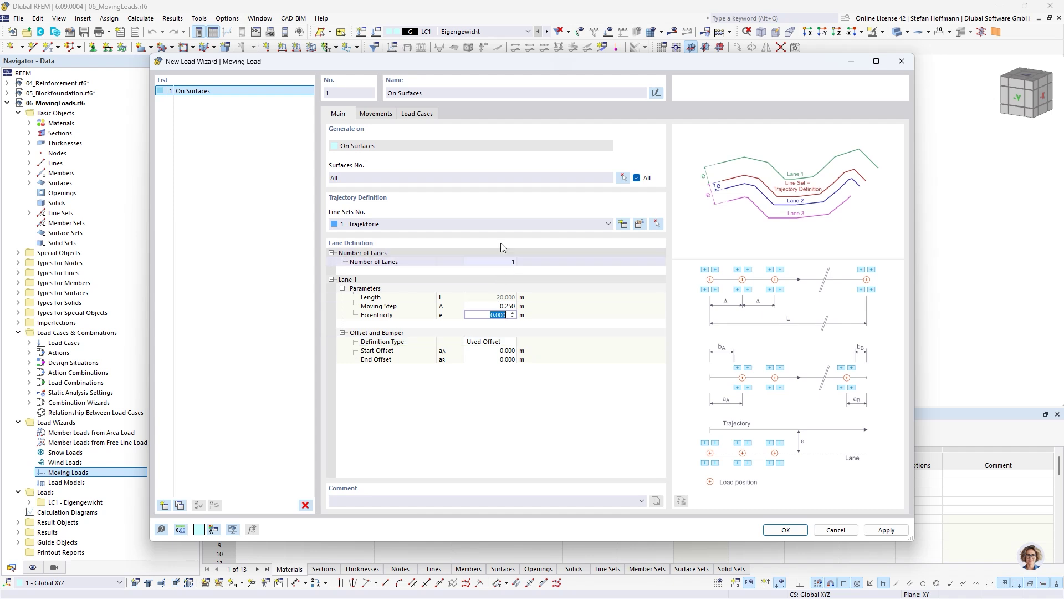
- Assign Lane 1 to the first set of movements and create a new load model for it
left_click(385, 116)
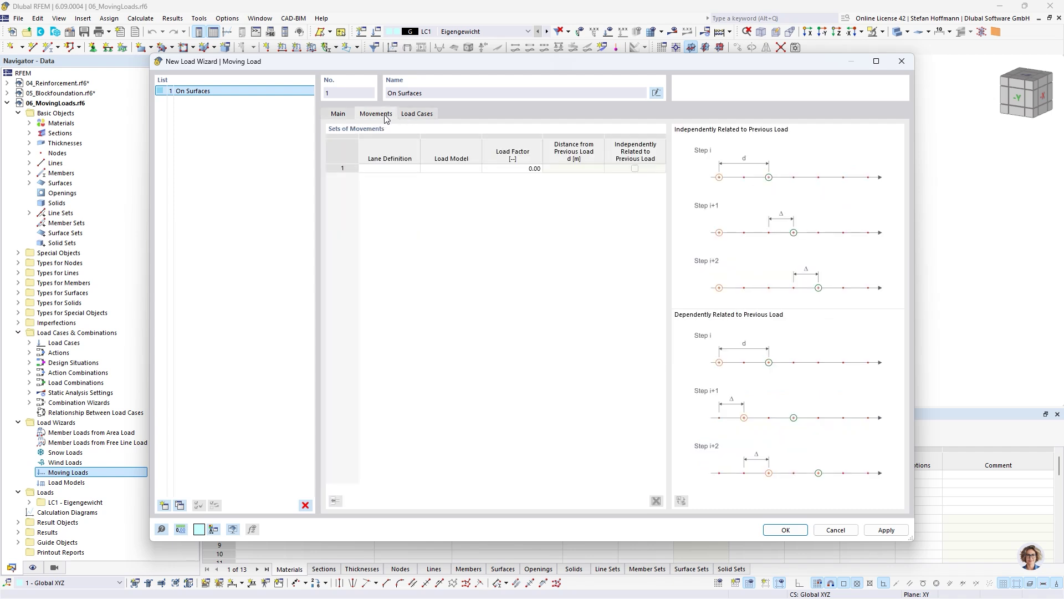
left_click(409, 169)
left_click(413, 168)
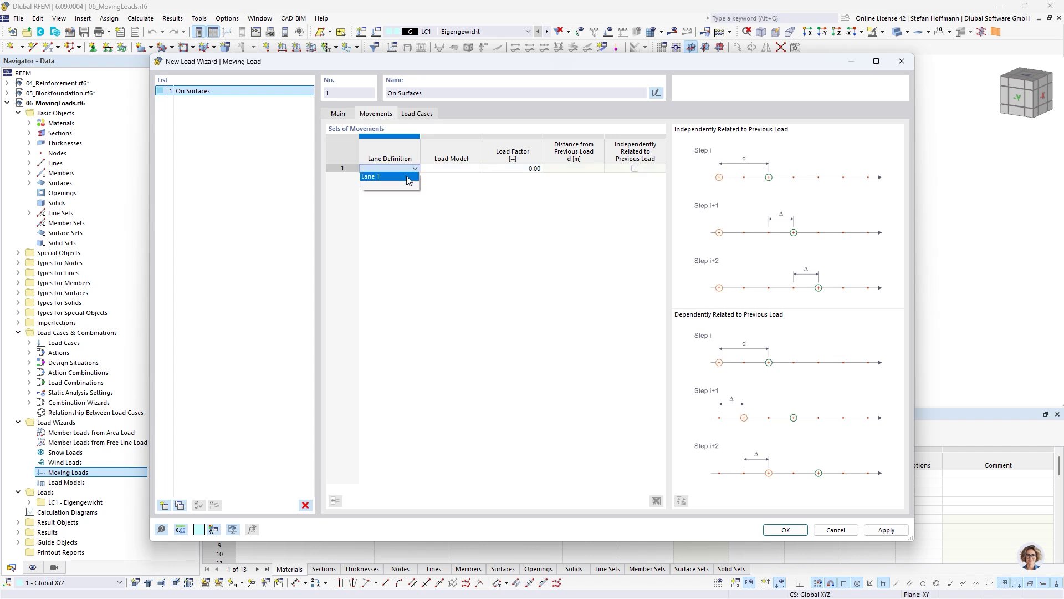
left_click(388, 176)
left_click(446, 169)
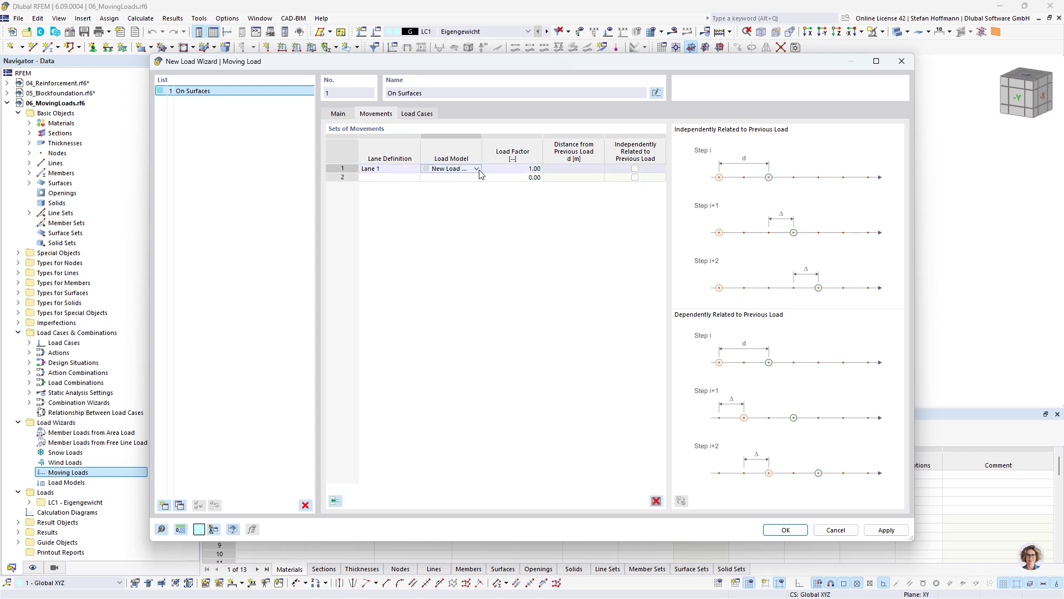
left_click(477, 170)
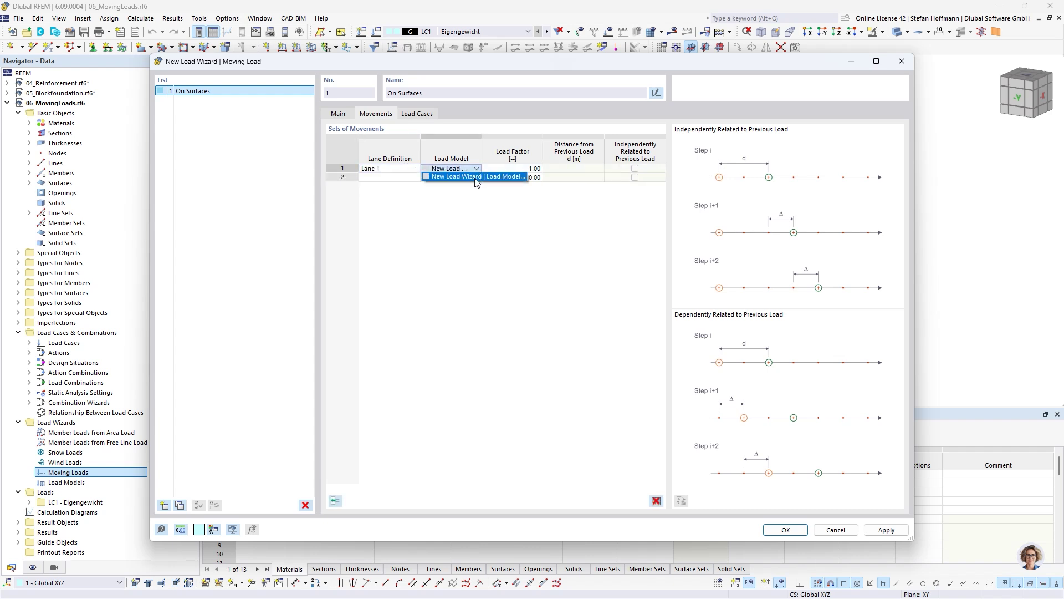
left_click(476, 177)
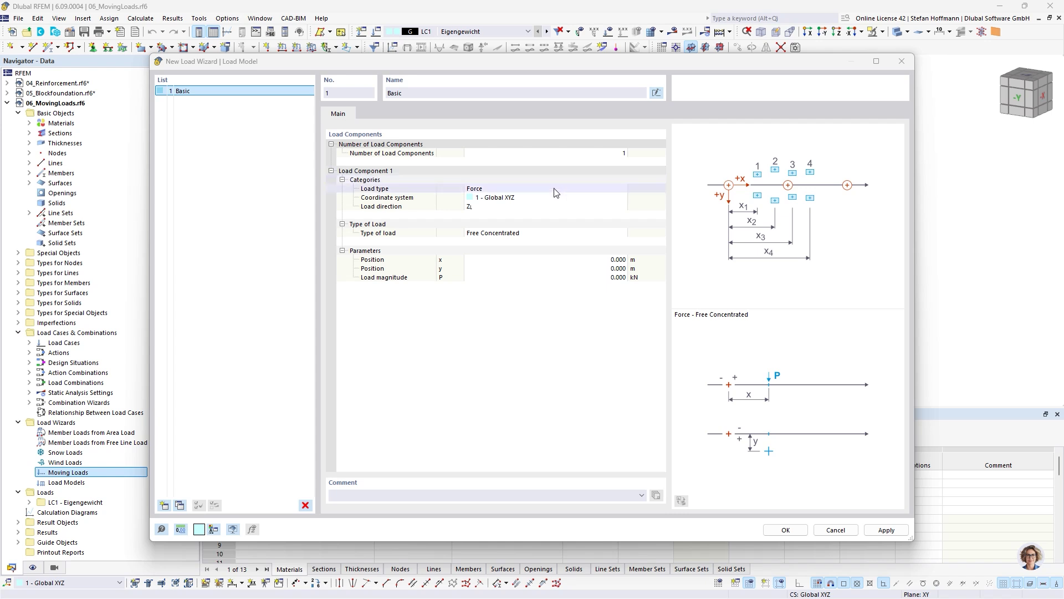
- Set the load component's type of load to Axle - Free Rectangular Load
left_click(549, 233)
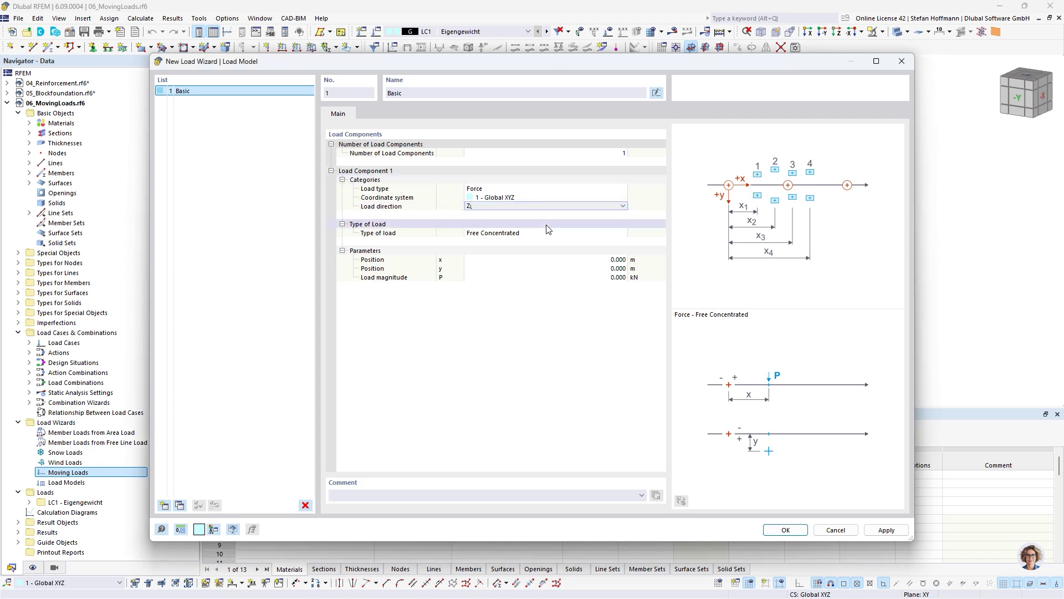
left_click(548, 232)
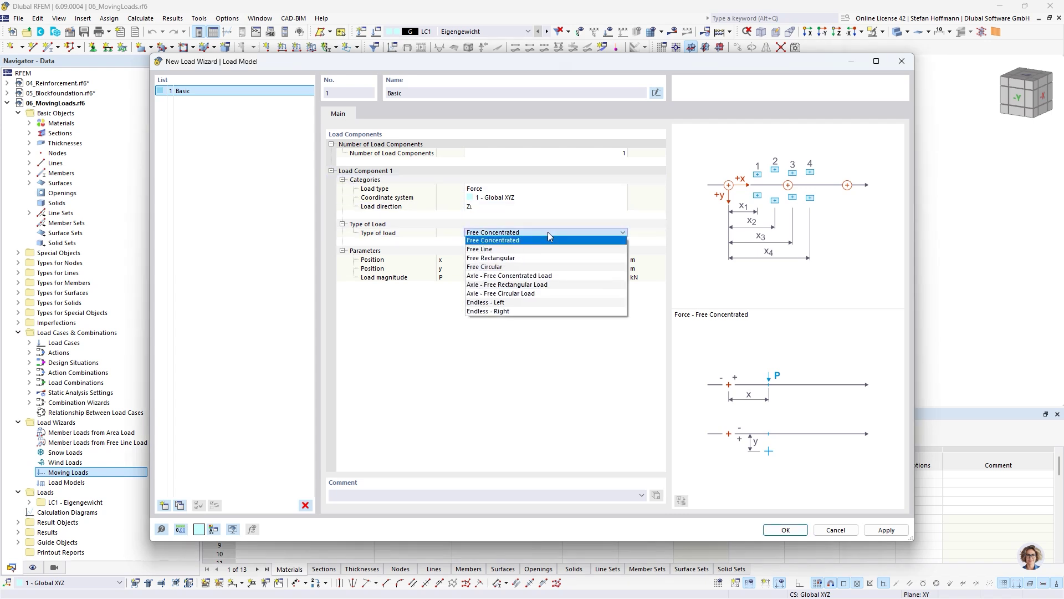
left_click(543, 286)
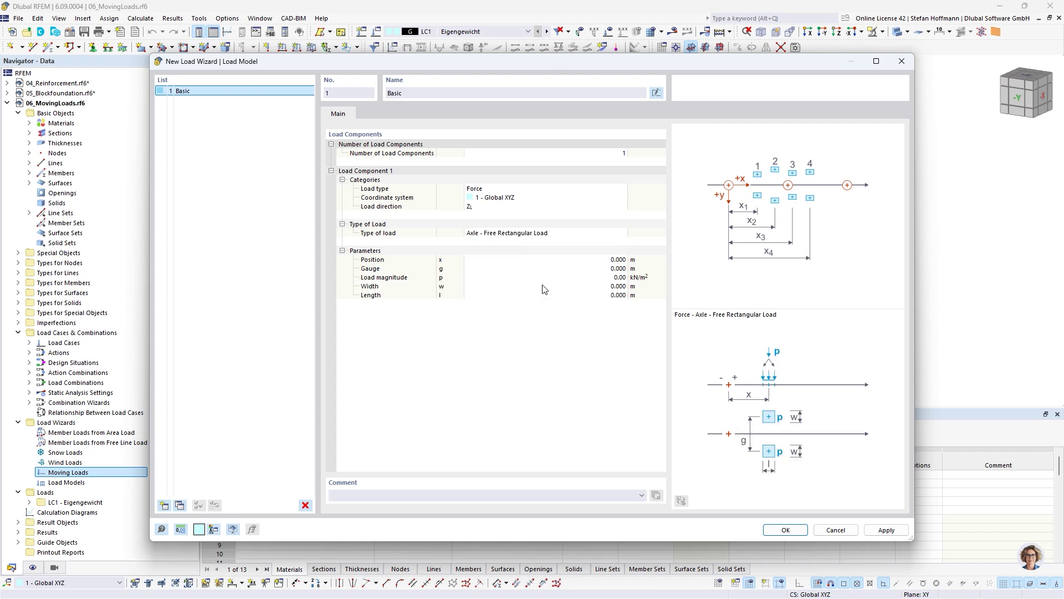
- Set the axle load's gauge to 1.5 m and its load magnitude to 240 kN/m²
left_click(546, 260)
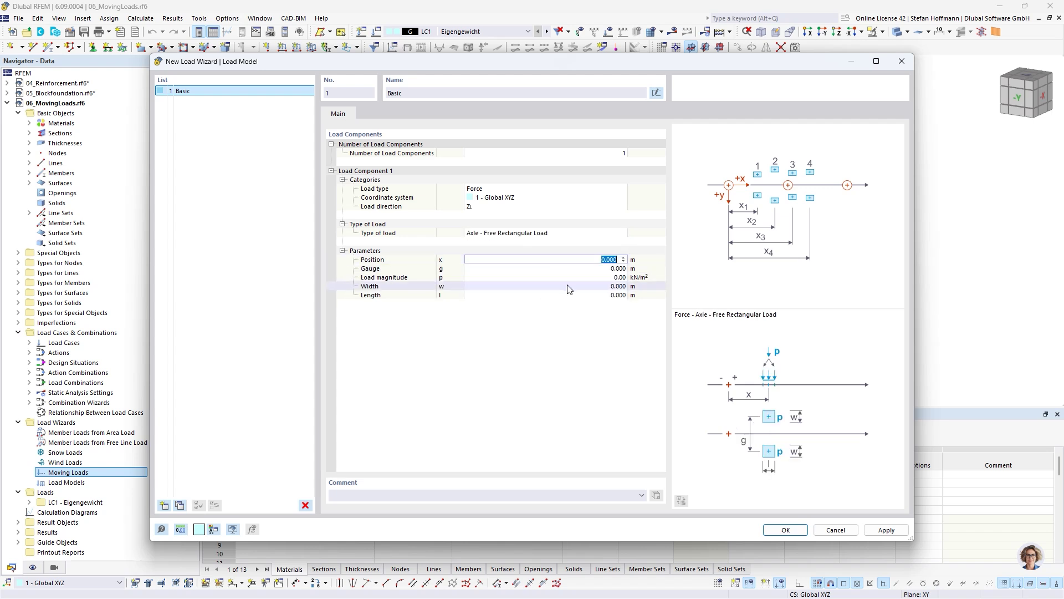
key("Tab")
type("1")
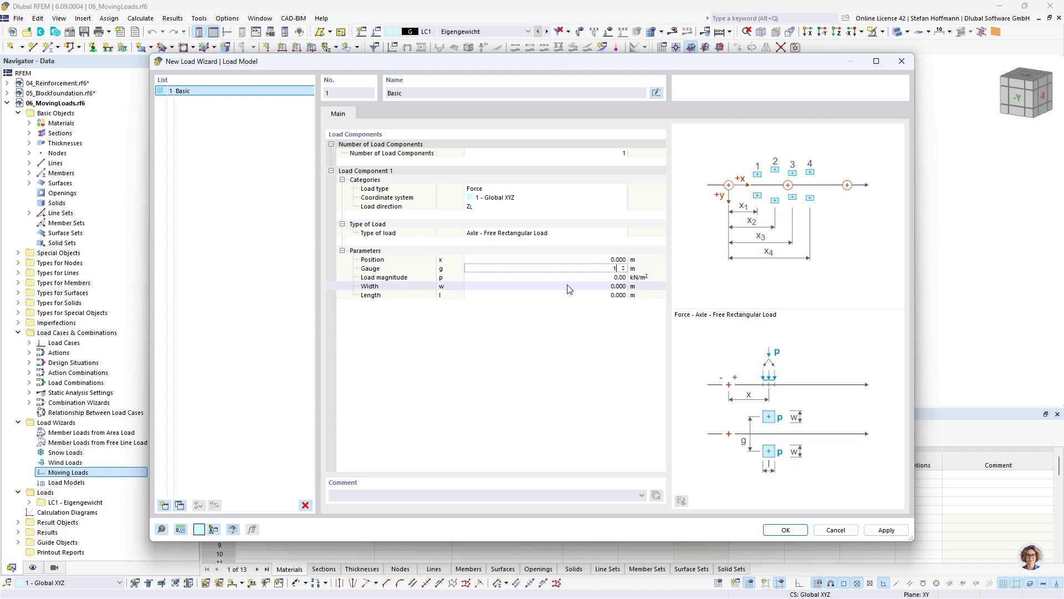
key("Tab")
key("shift+Tab")
type("1.5")
key("Tab")
type("240")
key("Tab")
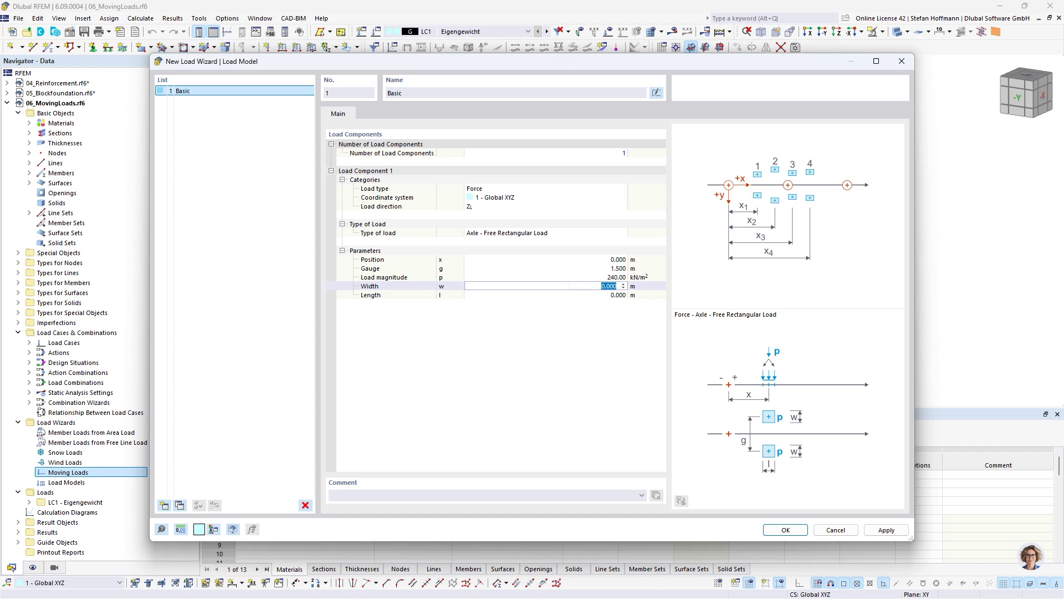
- Set the axle load's width and length to 0.25 m each, and confirm to generate the moving load cases
type("0.25")
key("Tab")
type("0.25")
key("shift+Tab")
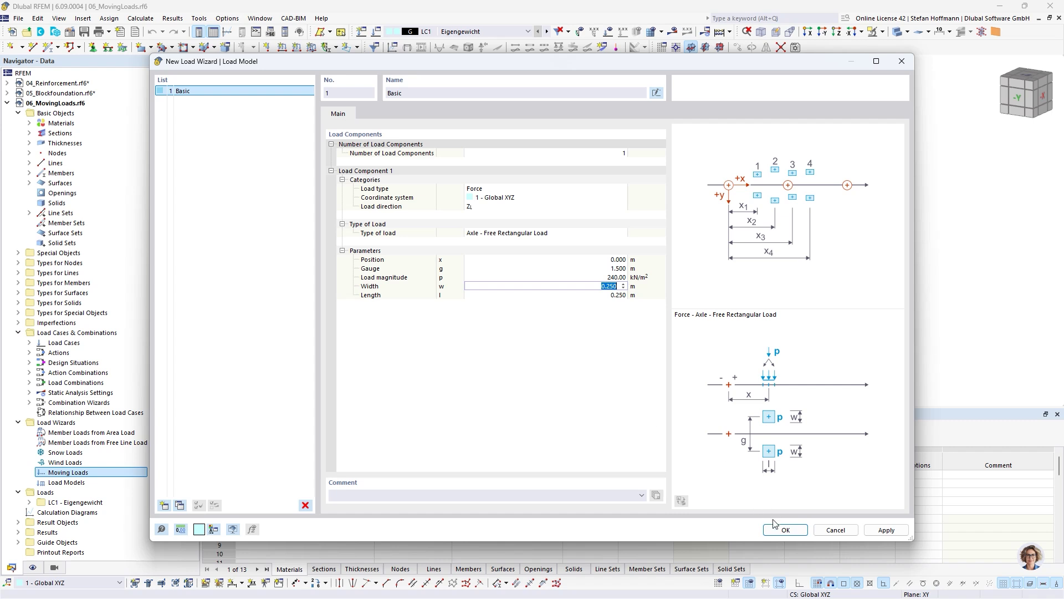
left_click(786, 530)
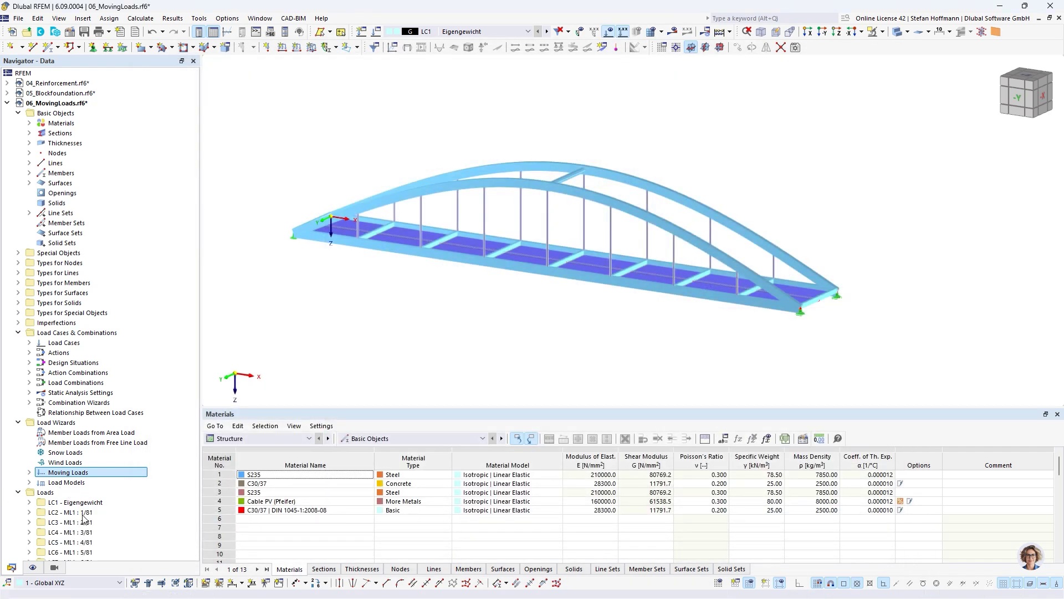
- Display load case LC2 and step through the moving load positions along the bridge up to LC19
left_click(69, 512)
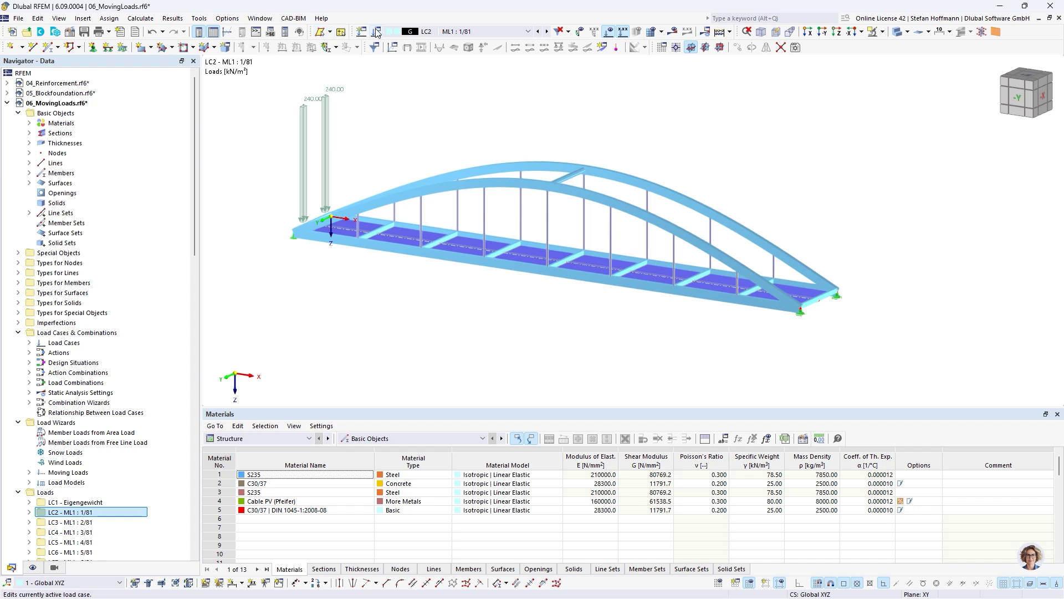
left_click(547, 32)
left_click(546, 32)
left_click(547, 32)
left_click(546, 32)
left_click(547, 31)
left_click(546, 31)
left_click(547, 32)
left_click(546, 32)
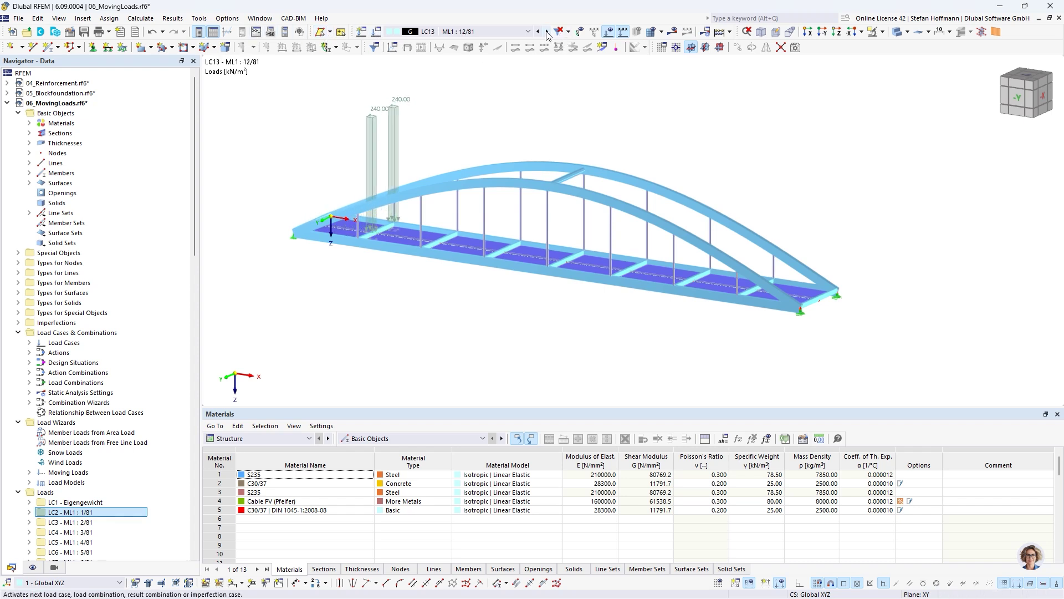
left_click(547, 31)
left_click(546, 32)
left_click(546, 31)
left_click(546, 31)
left_click(547, 31)
left_click(546, 32)
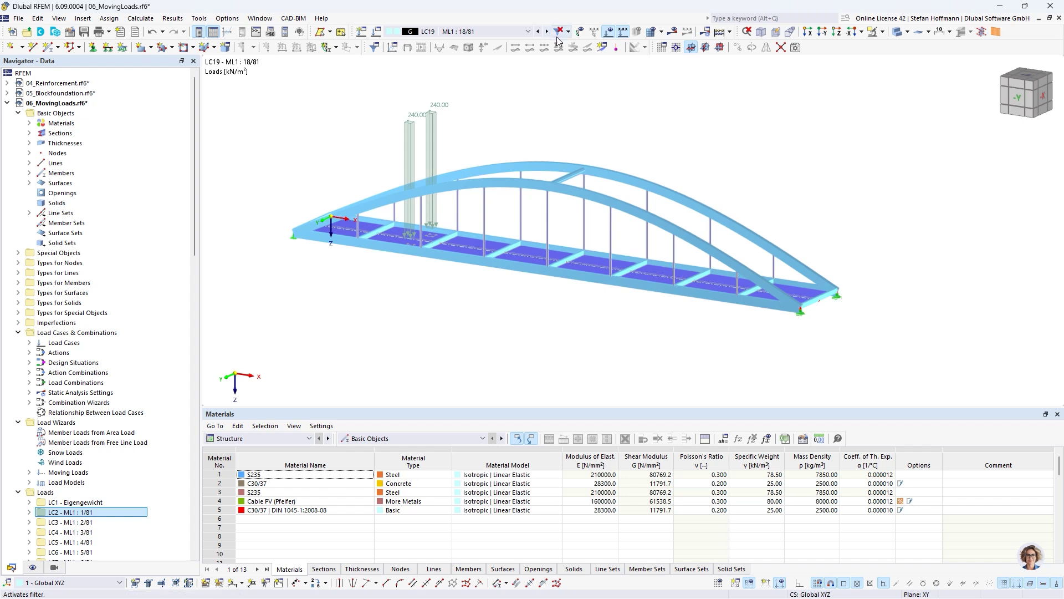
- Calculate the results of LC19 and view the bridge's global deformations |u| obliquely from above
left_click(676, 33)
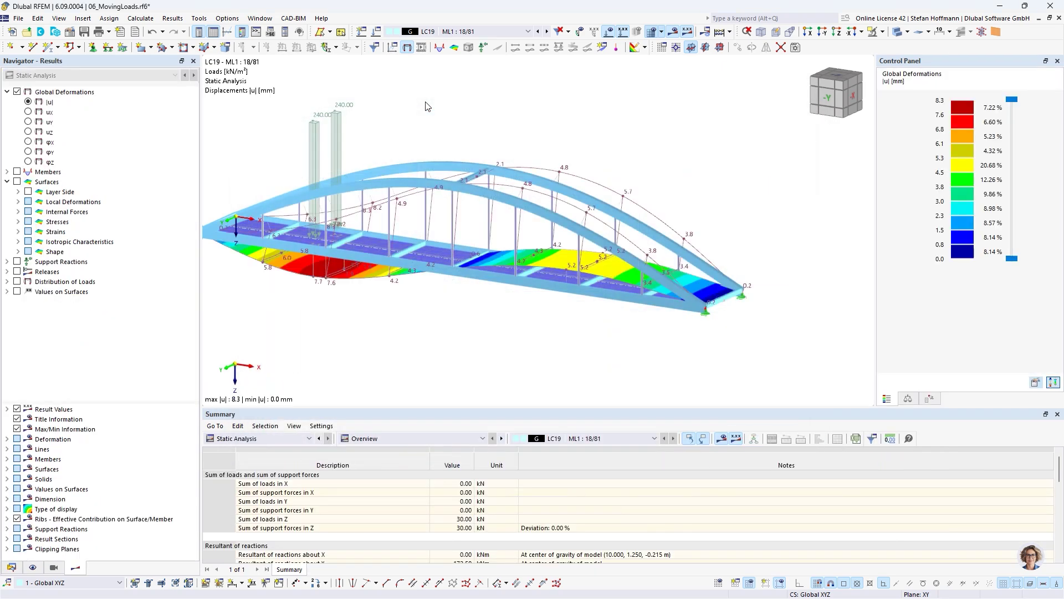
middle_click_drag(435, 107, 553, 173)
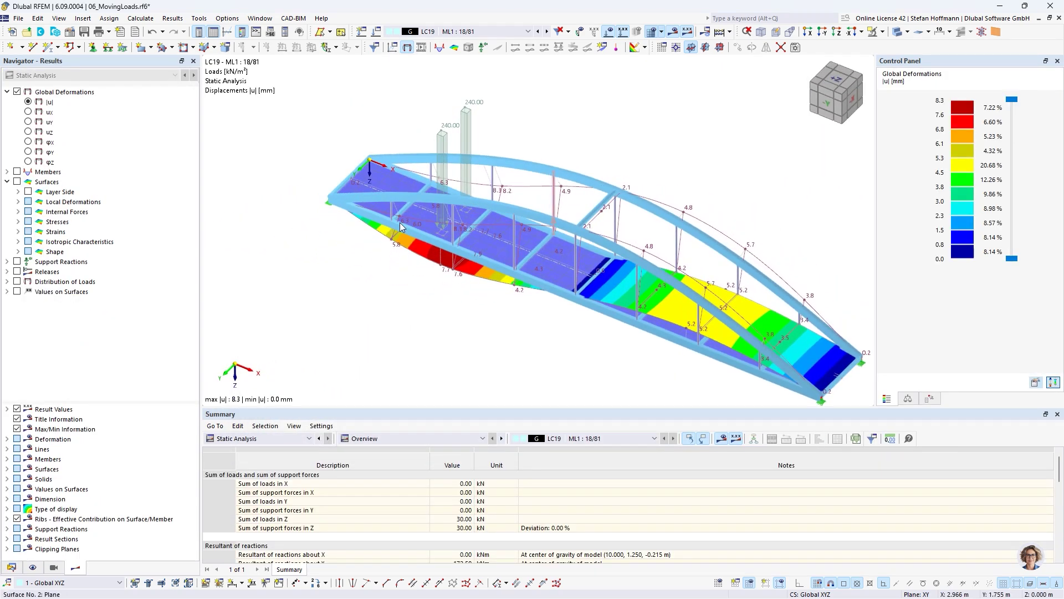
- Show the distribution of loads on the bridge deck mesh, with the global pz component for 2D surface FEs
left_click(17, 282)
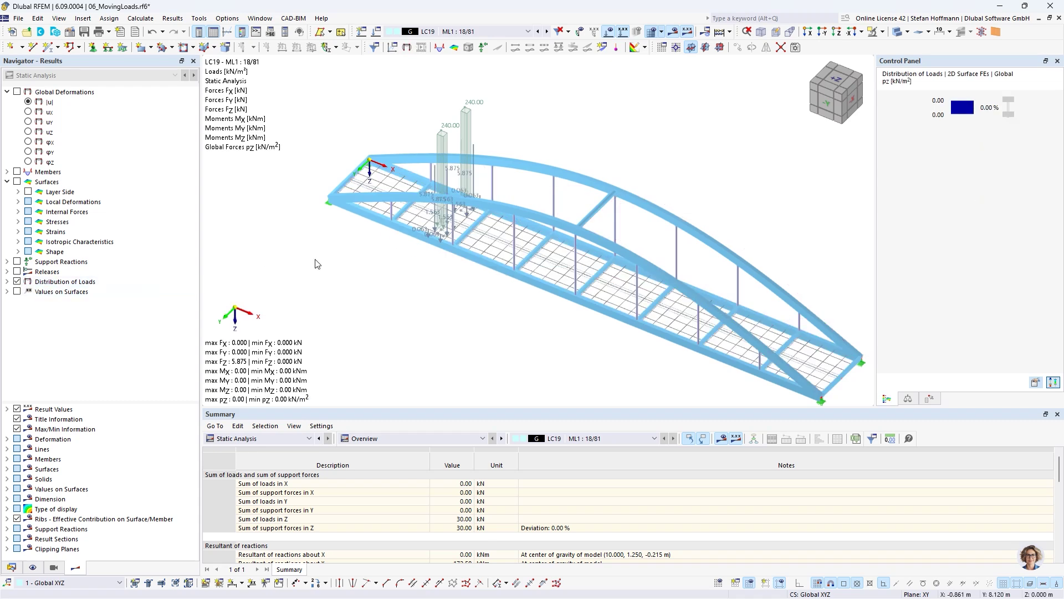
scroll(424, 233, "up", 5)
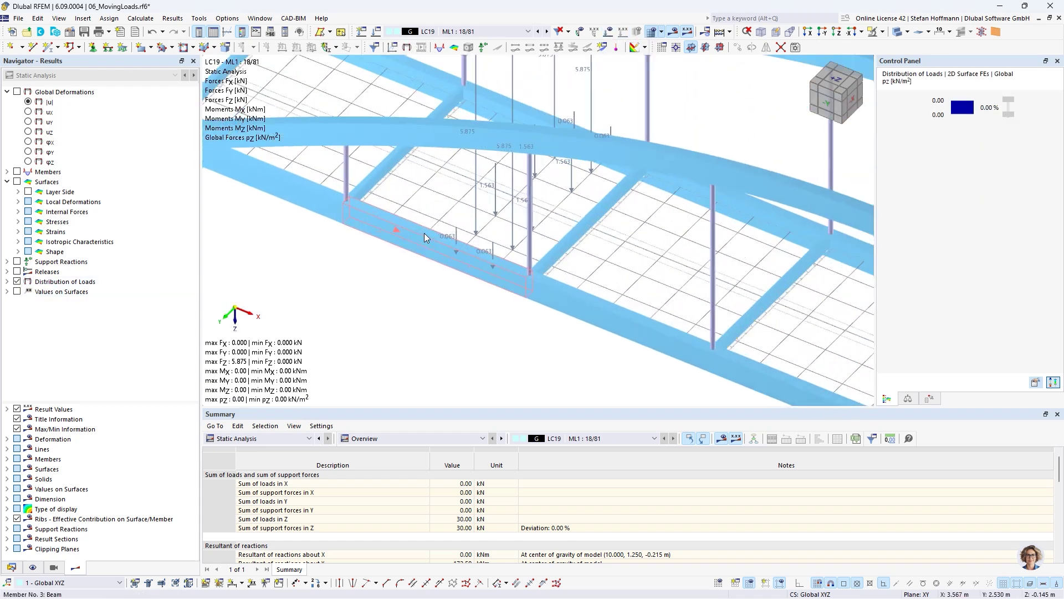
left_click(7, 282)
scroll(56, 361, "down", 2)
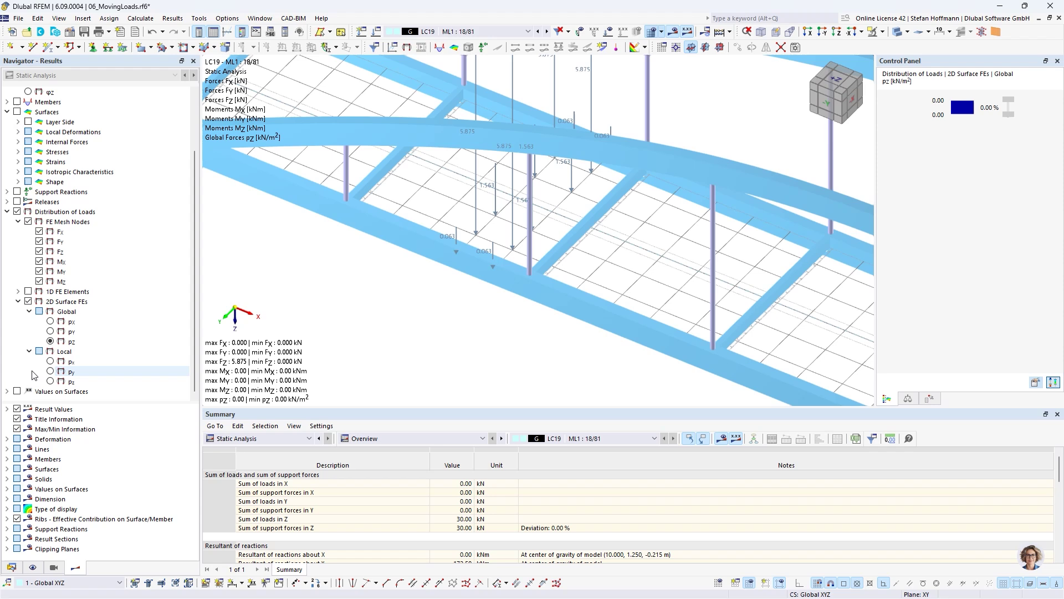
left_click(50, 341)
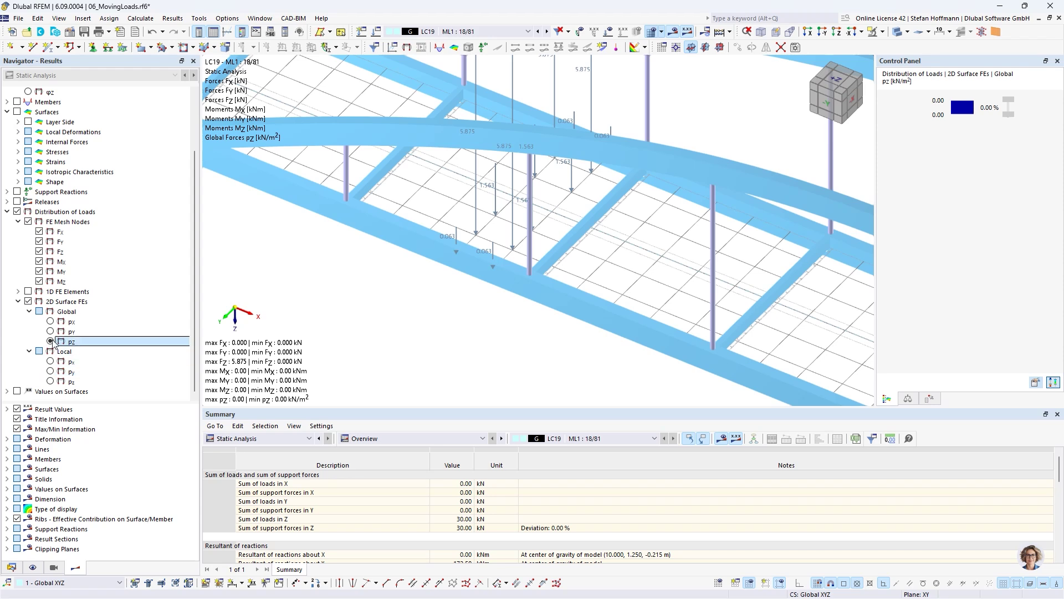
scroll(498, 197, "down", 3)
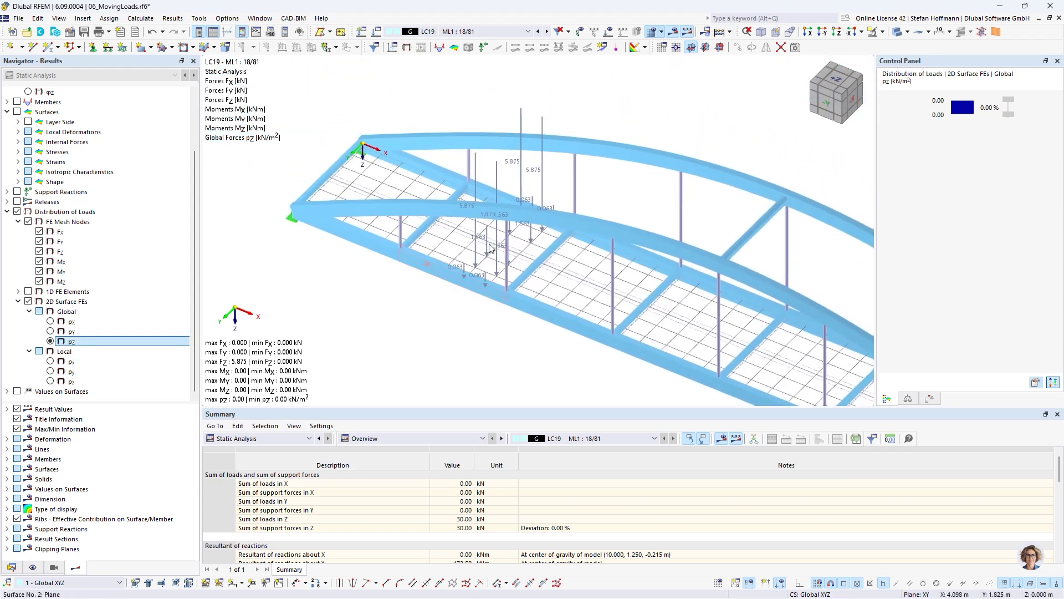